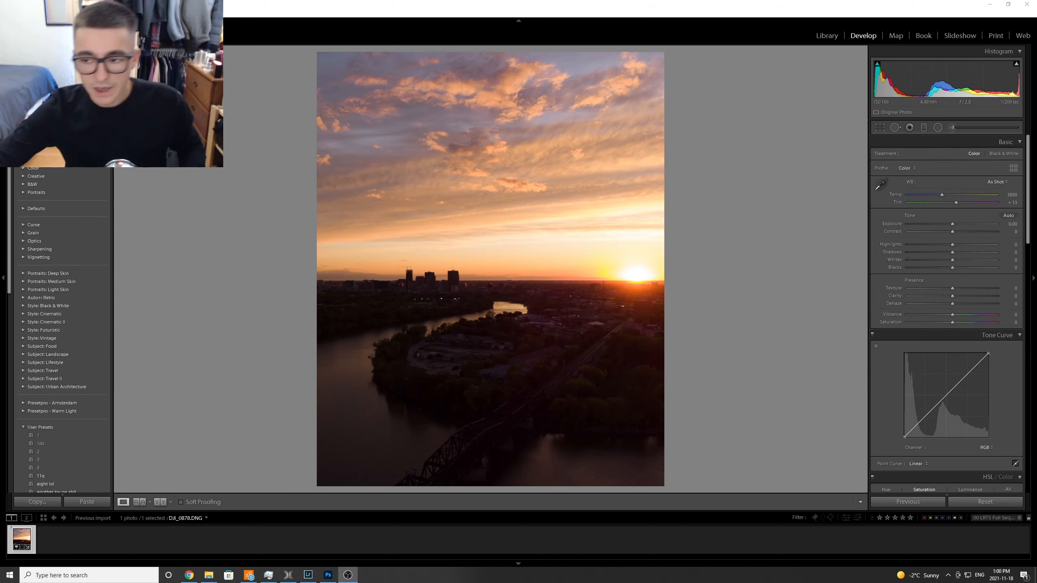
# Set the photo's Highlights to -70, Shadows to +77 and Blacks to +34.
pyautogui.click(952, 252)
pyautogui.moveTo(952, 253); pyautogui.dragTo(920, 245)
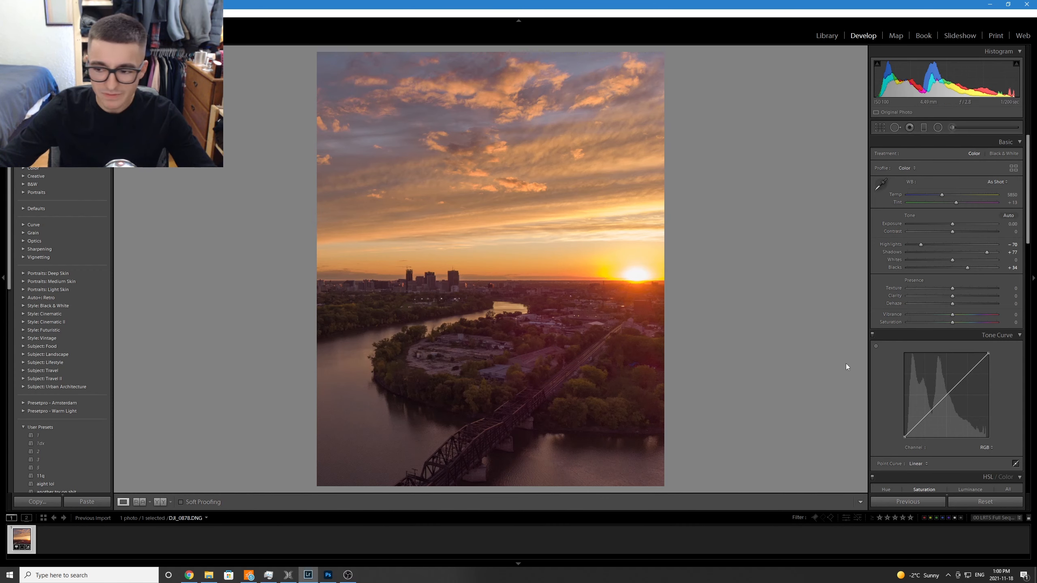
# Calibrate the camera colours with Blue Primary hue -45, Green Primary hue -25 and Shadows tint -30.
pyautogui.scroll(-10, 1016, 374)
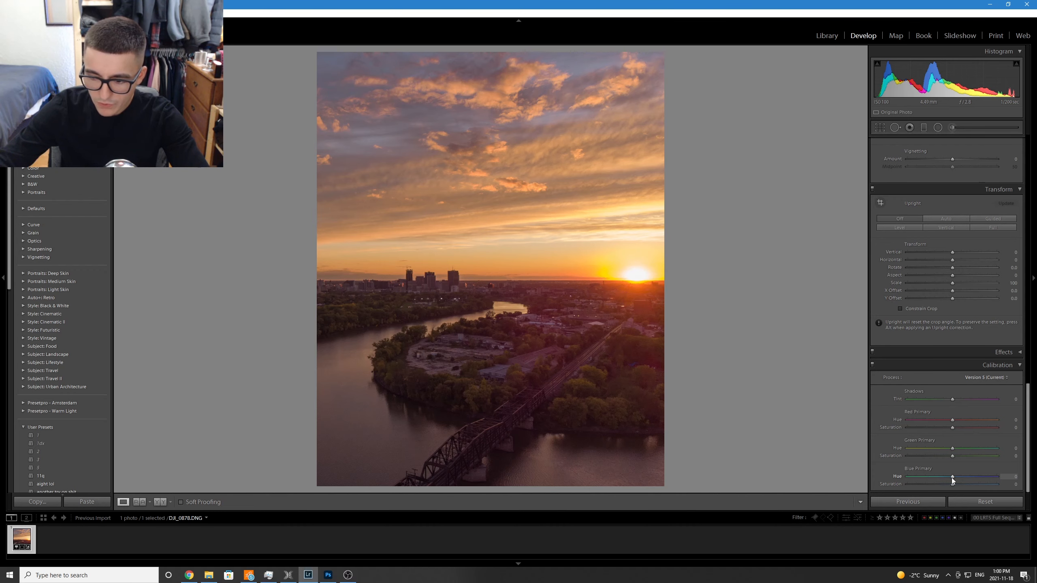
pyautogui.scroll(-2, 950, 478)
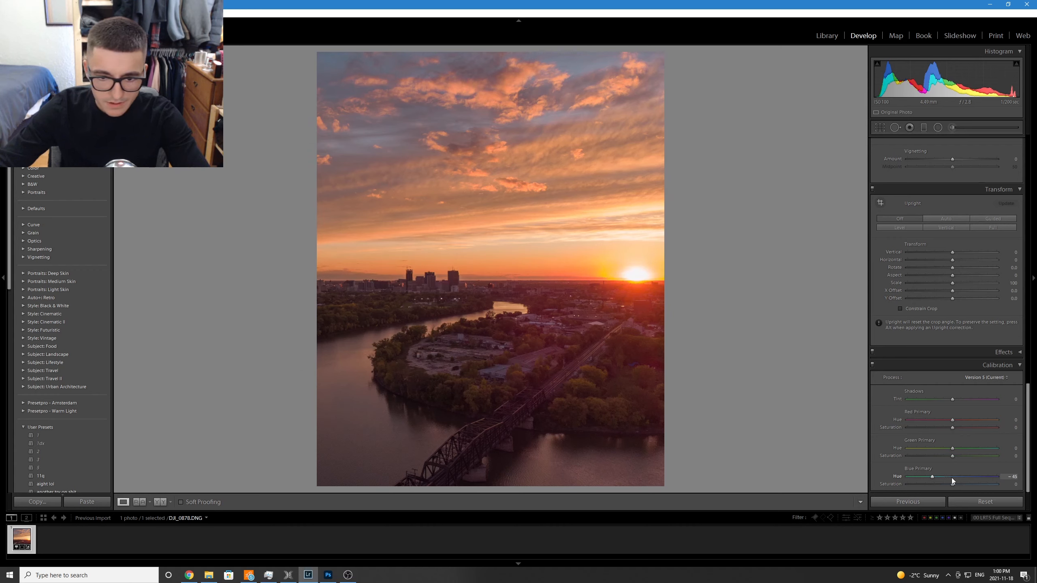
pyautogui.scroll(-2, 950, 478)
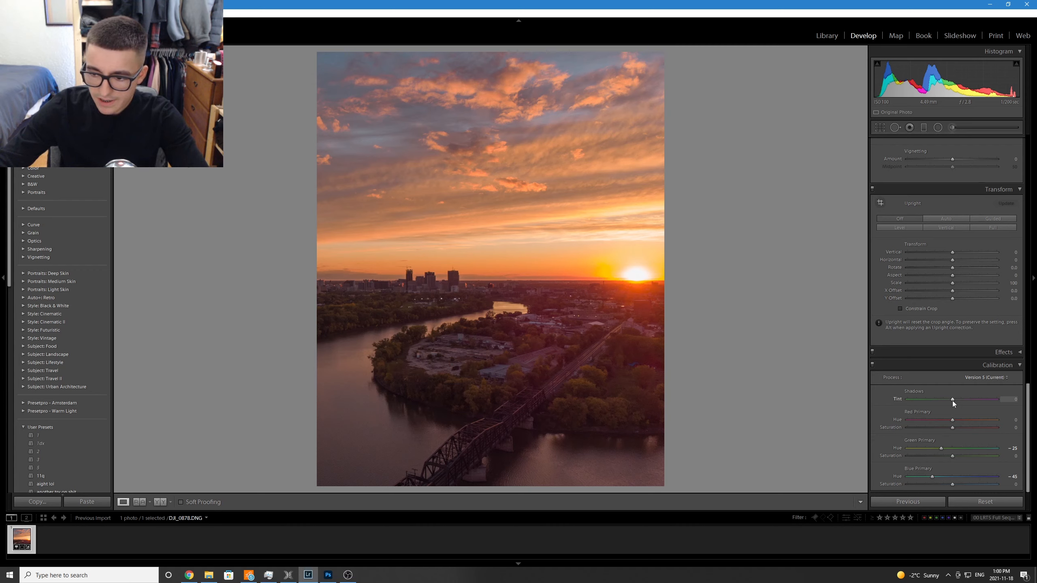
pyautogui.scroll(-3, 953, 400)
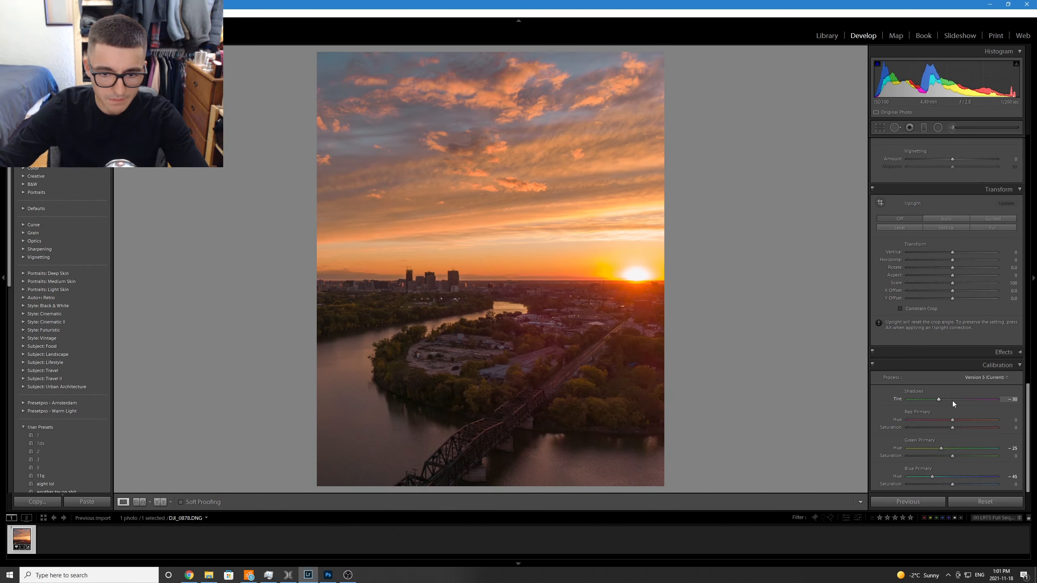
pyautogui.scroll(-1, 952, 400)
# Cool the photo's white balance by setting the temperature to 4350.
pyautogui.scroll(10, 928, 339)
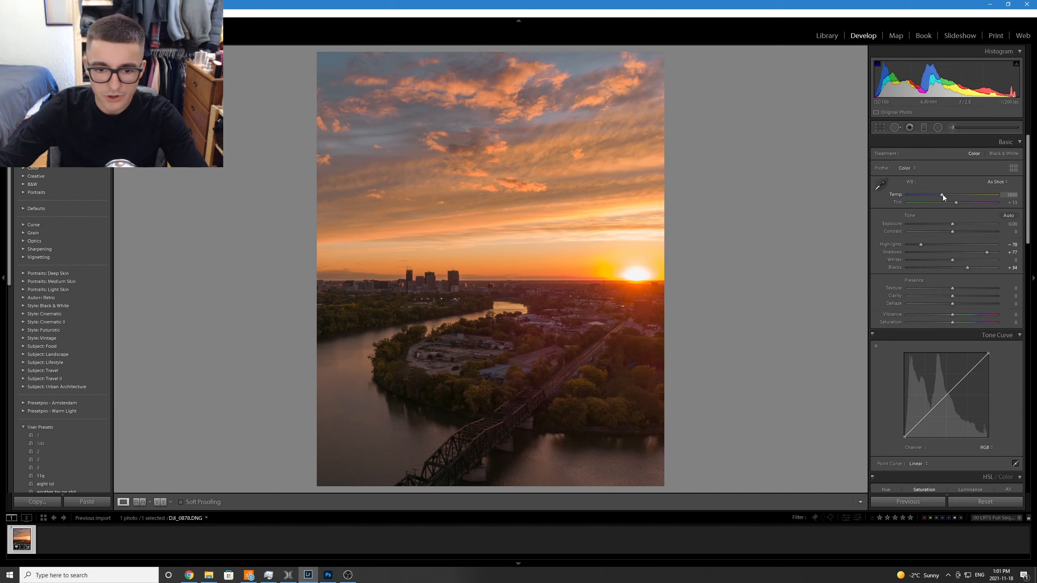
pyautogui.scroll(-5, 943, 195)
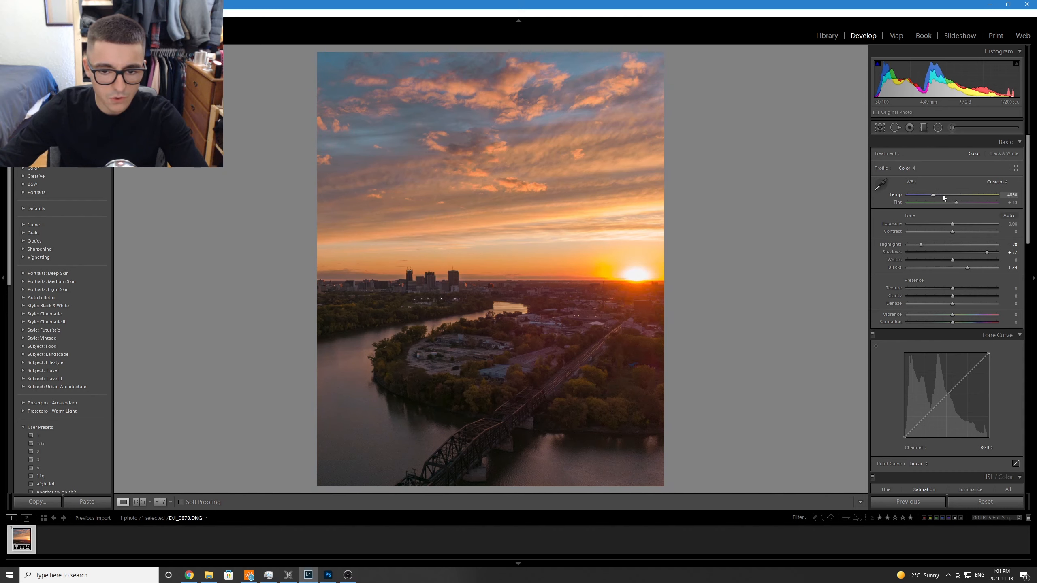
pyautogui.scroll(-3, 942, 194)
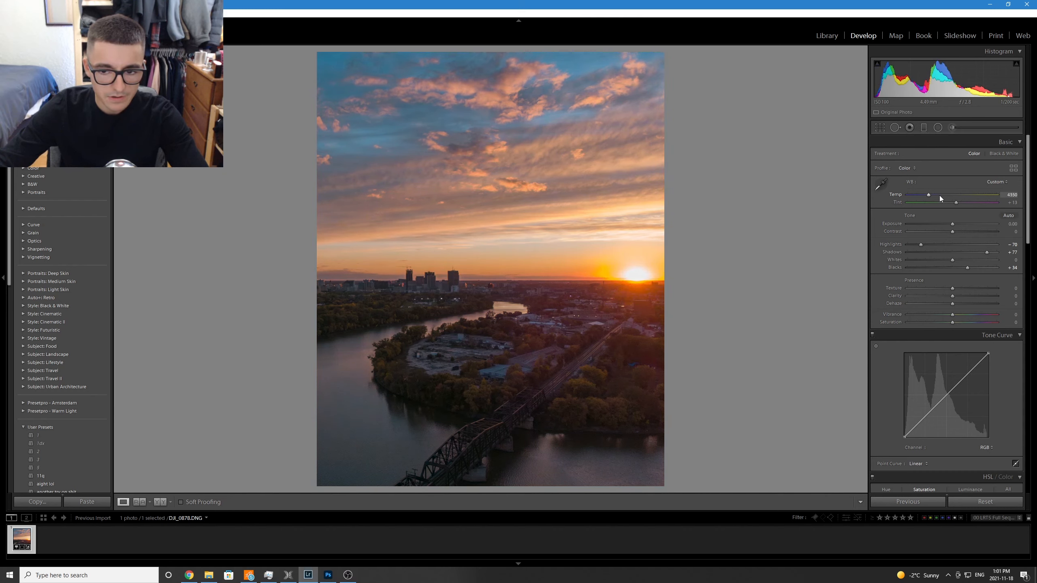
# Refine the calibration to Shadows tint -33, Green Primary hue -30 and Blue Primary hue -65.
pyautogui.scroll(-10, 952, 408)
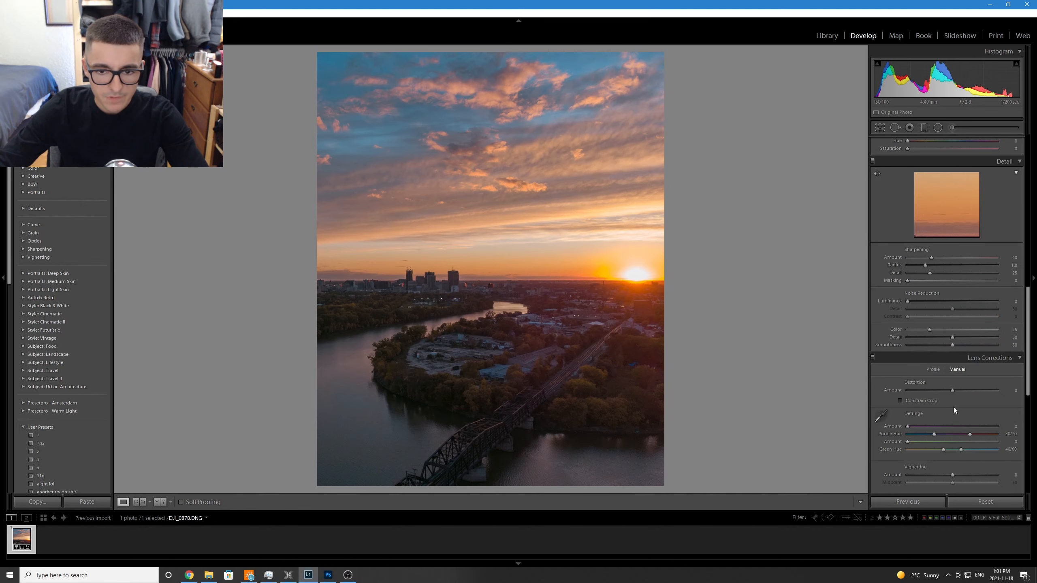
pyautogui.scroll(-10, 953, 407)
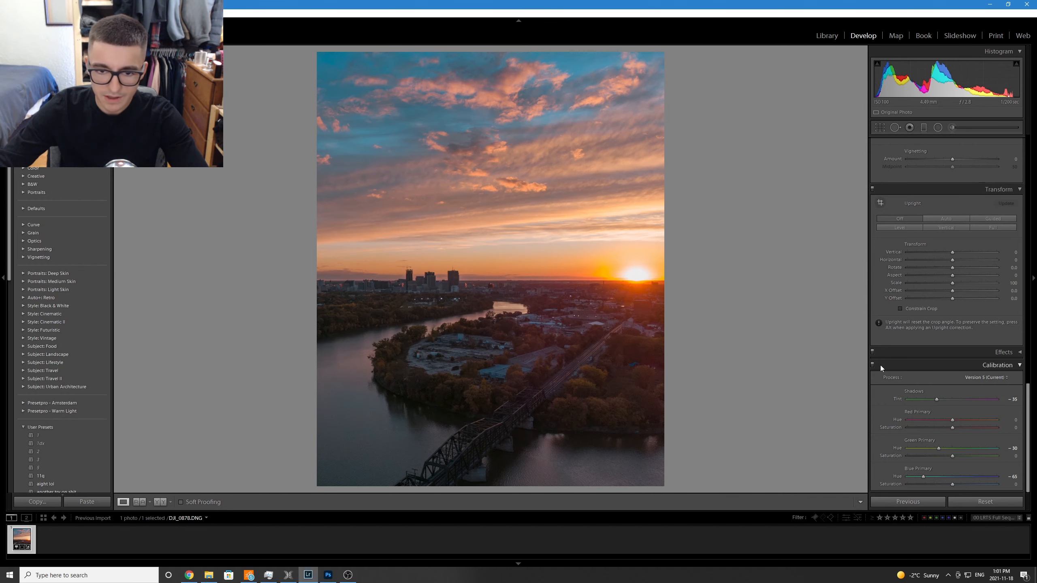
# Compare the edited photo with its original, and with the calibration adjustments temporarily turned off.
pyautogui.press('\\')
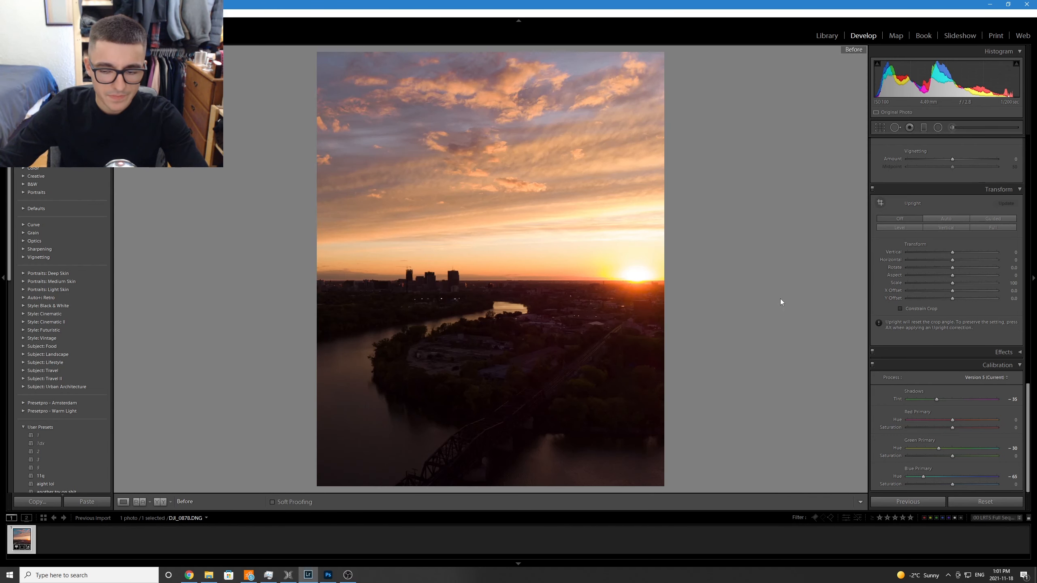
pyautogui.press('\\')
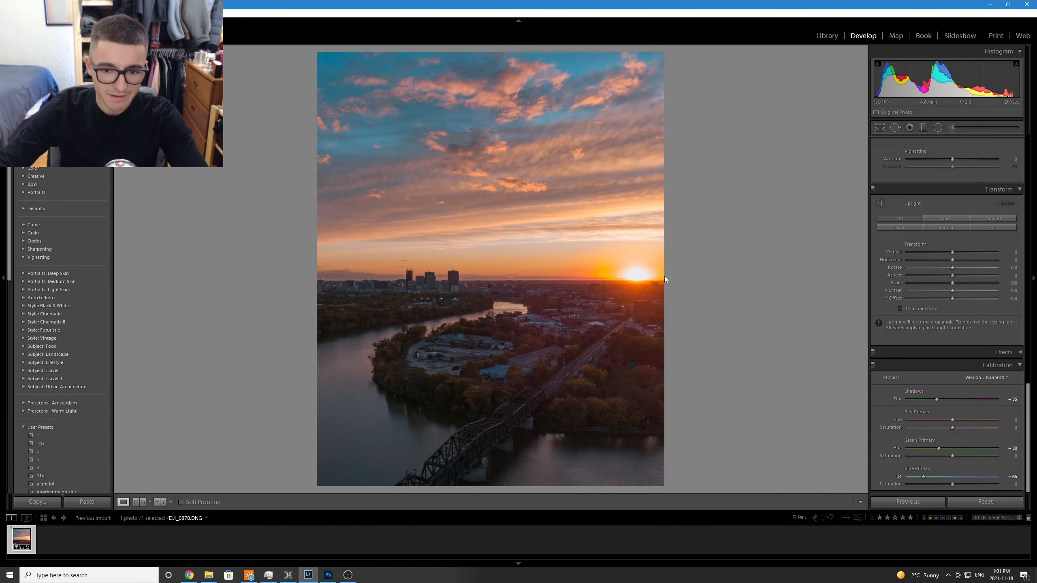
pyautogui.press('\\')
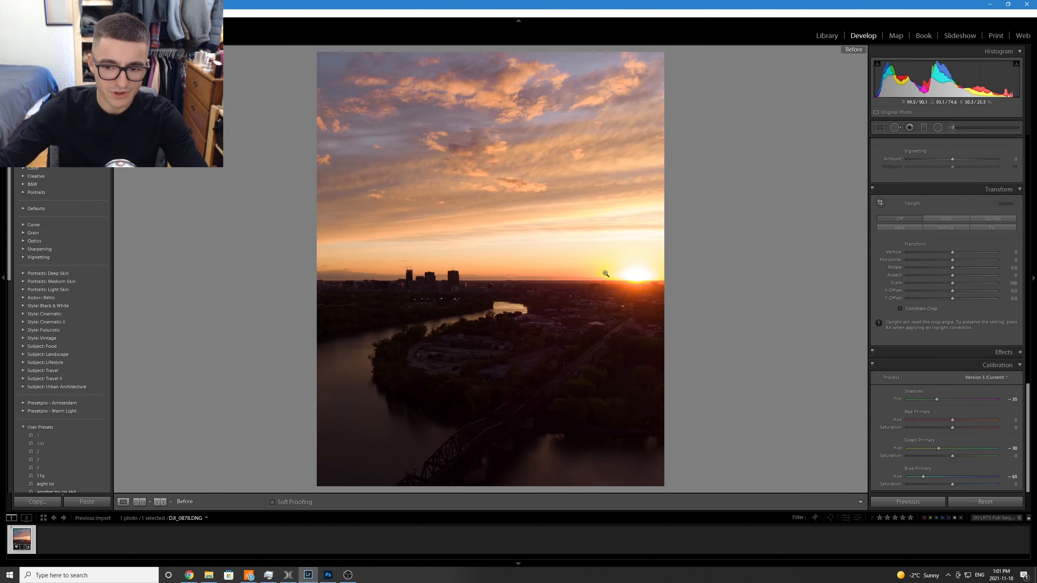
pyautogui.press('\\')
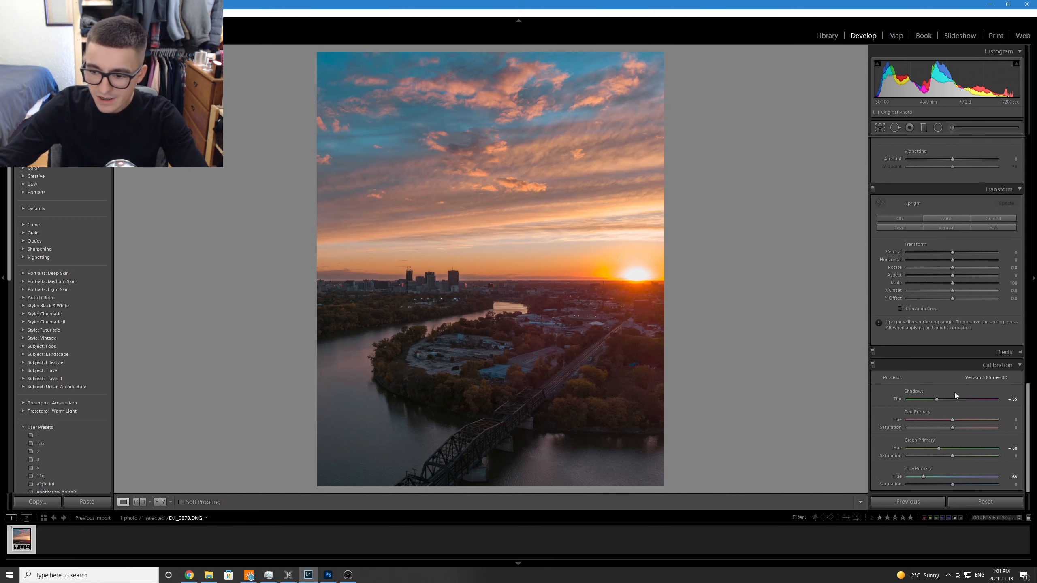
pyautogui.click(873, 365)
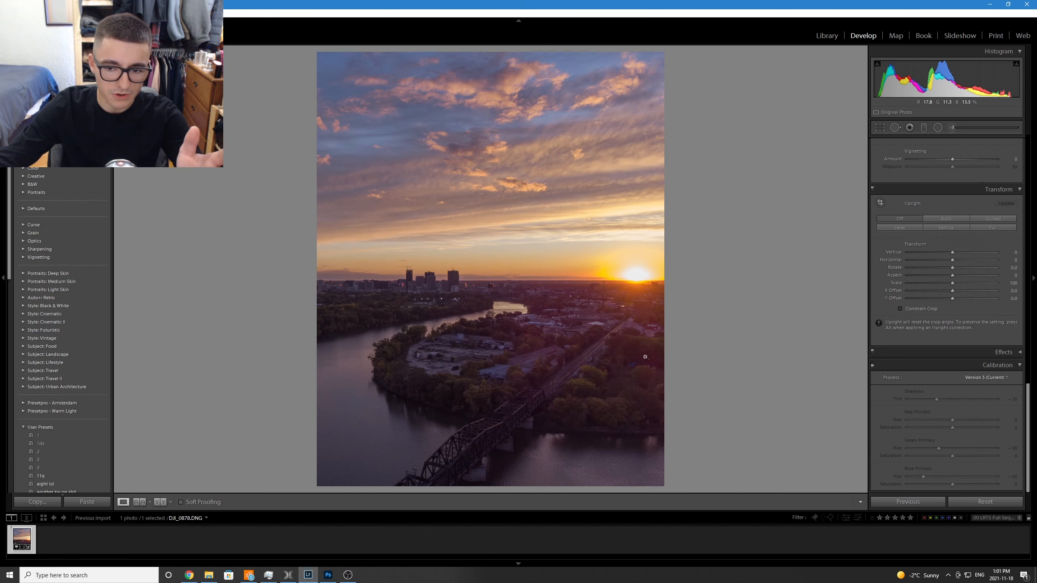
pyautogui.click(872, 366)
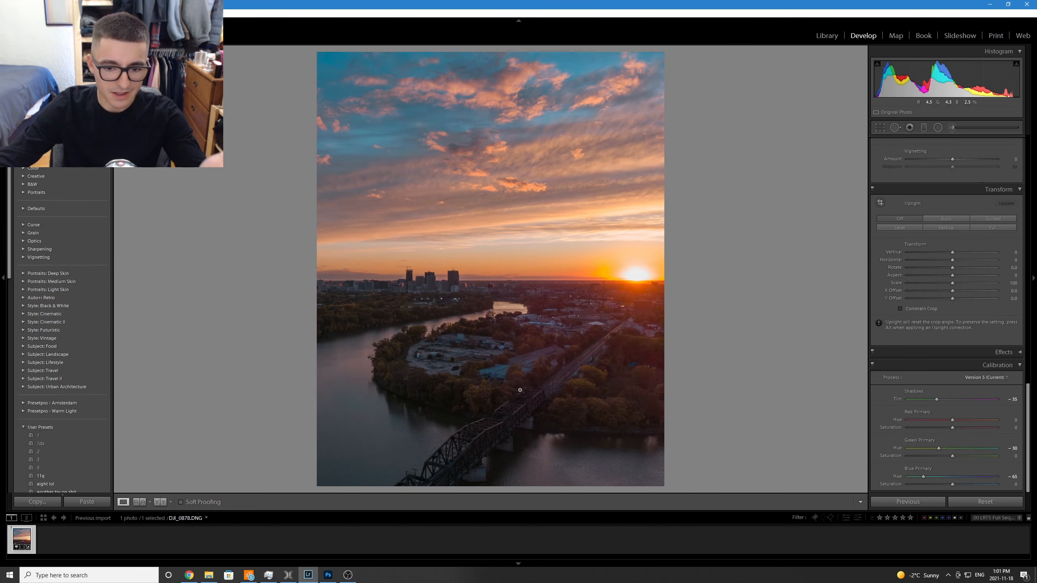
# Set the photo's Texture to +2, Clarity to +4 and Dehaze to +10.
pyautogui.scroll(5, 951, 400)
pyautogui.scroll(8, 944, 400)
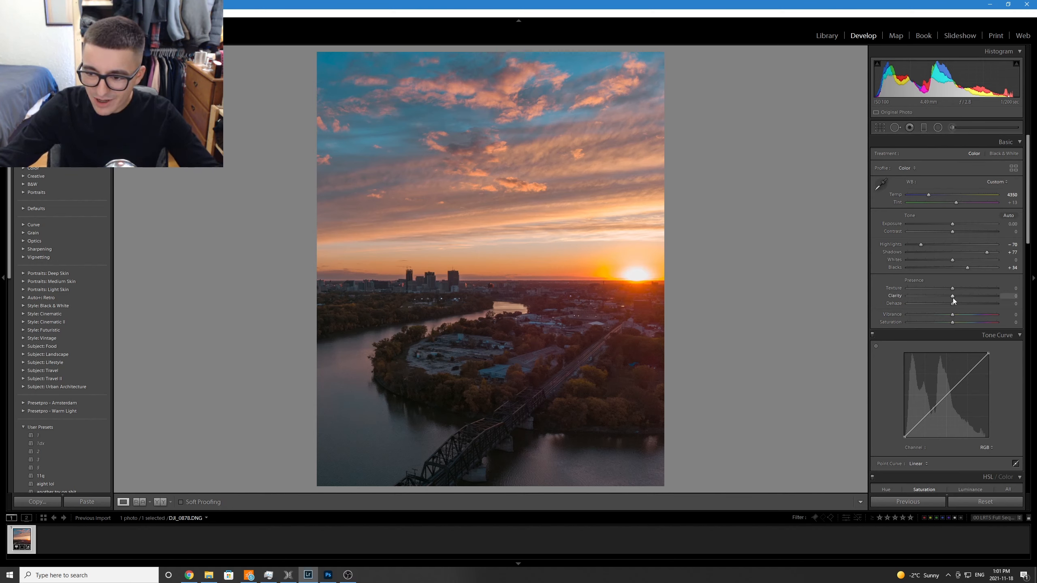
pyautogui.moveTo(953, 298); pyautogui.dragTo(954, 298)
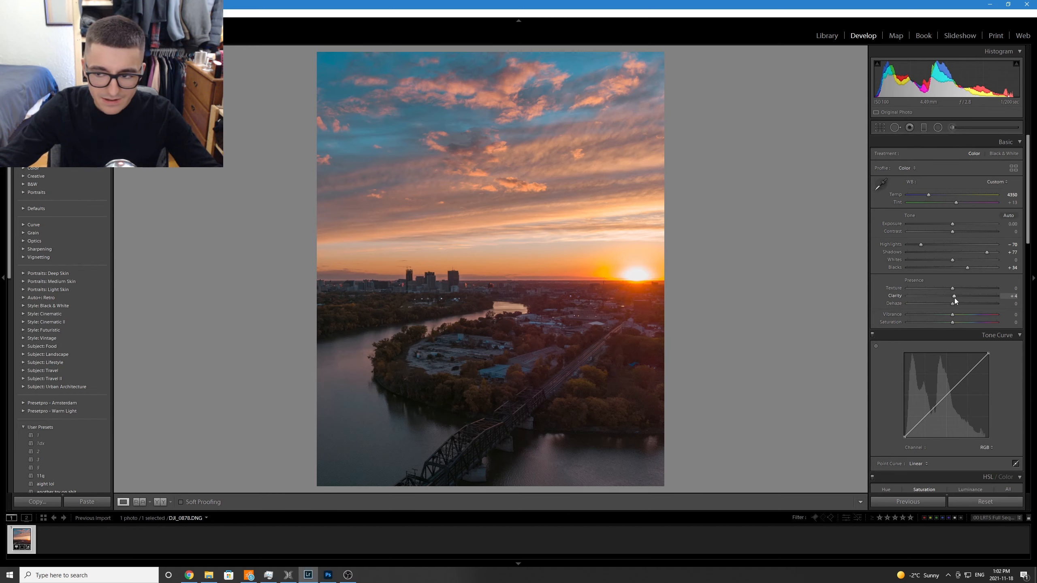
pyautogui.moveTo(953, 290); pyautogui.dragTo(953, 290)
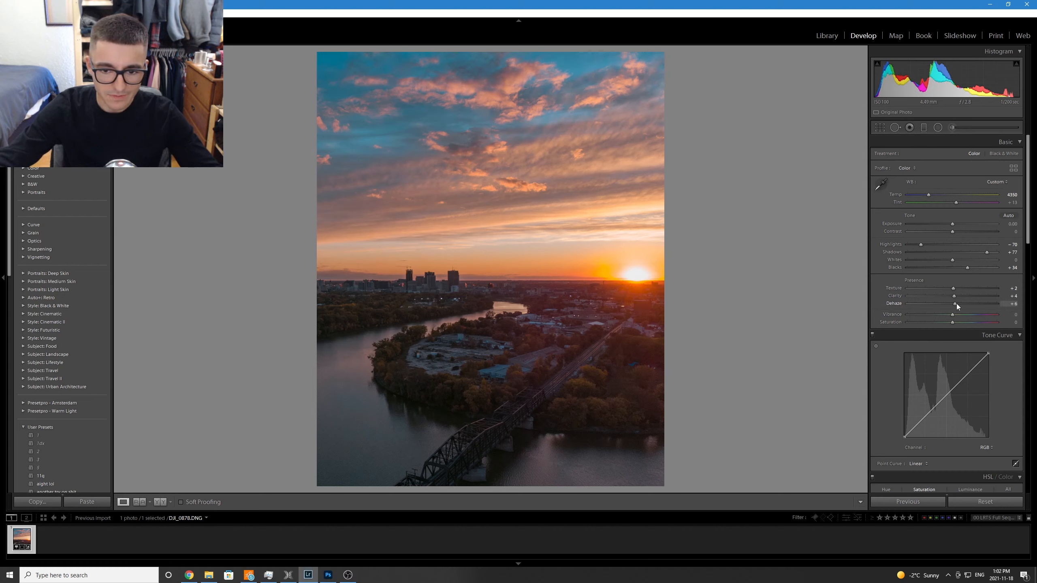
pyautogui.moveTo(956, 302); pyautogui.dragTo(957, 304)
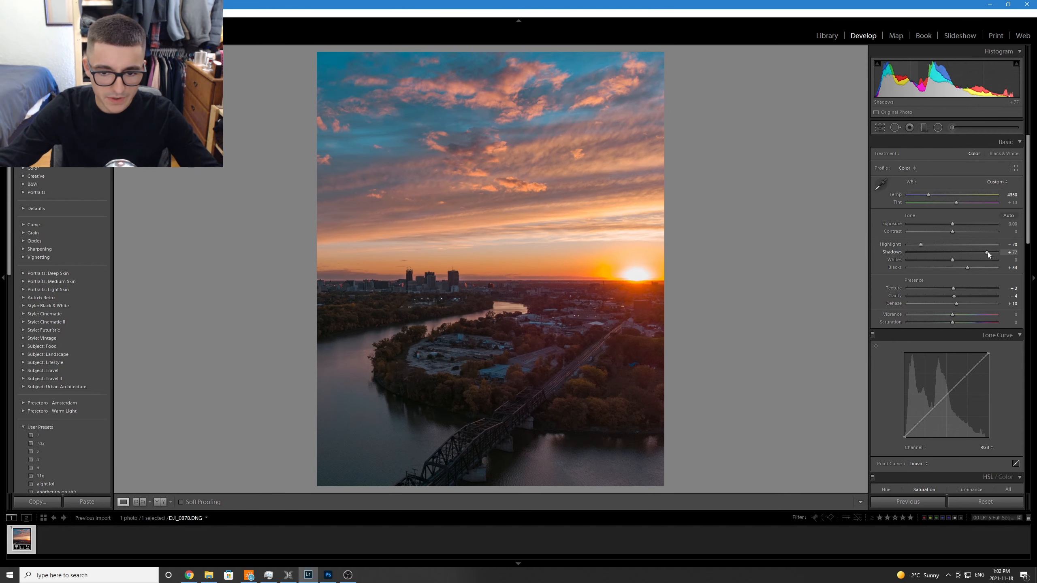
# Rework the tone with Contrast +22, Shadows +100, Whites +18 and Blacks +70.
pyautogui.moveTo(987, 251); pyautogui.dragTo(972, 265)
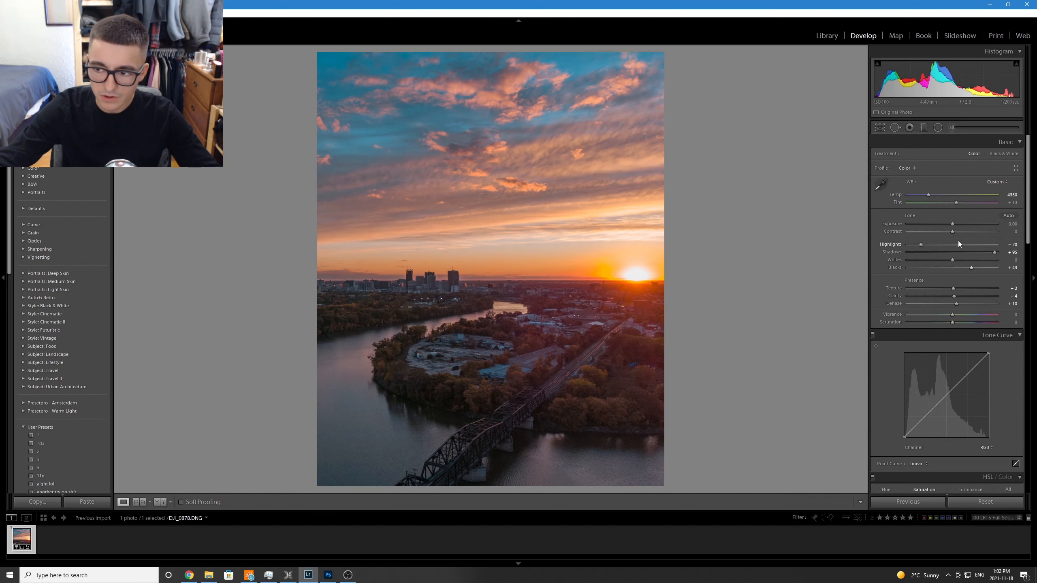
pyautogui.moveTo(952, 232); pyautogui.dragTo(966, 260)
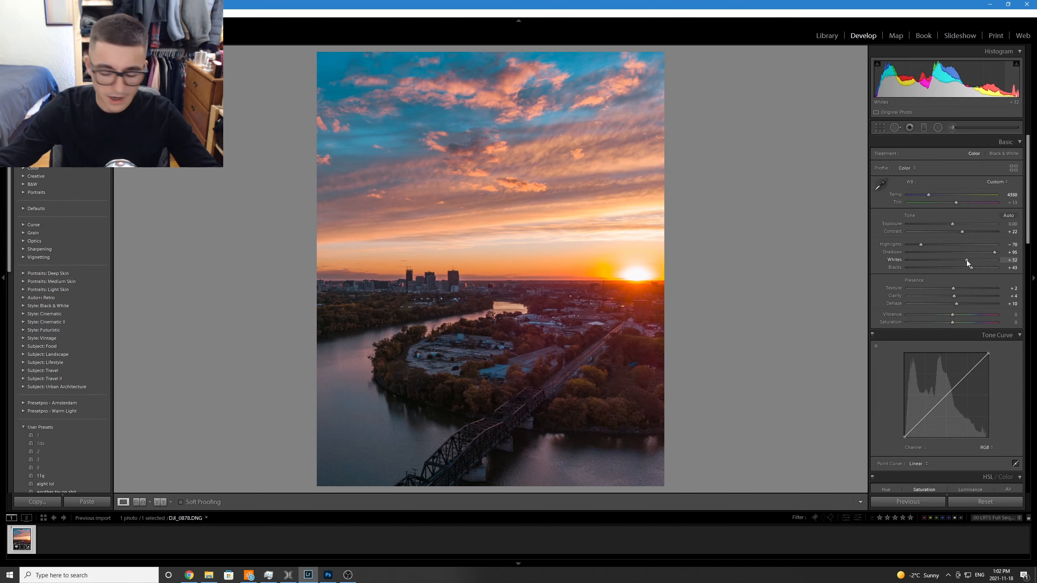
pyautogui.moveTo(966, 260); pyautogui.dragTo(994, 251)
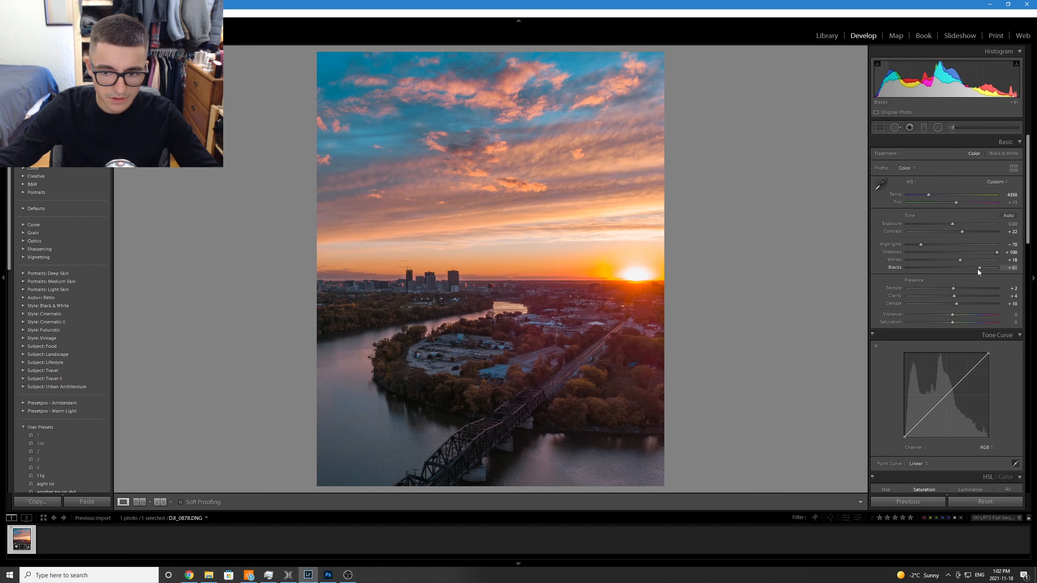
pyautogui.moveTo(979, 271); pyautogui.dragTo(983, 270)
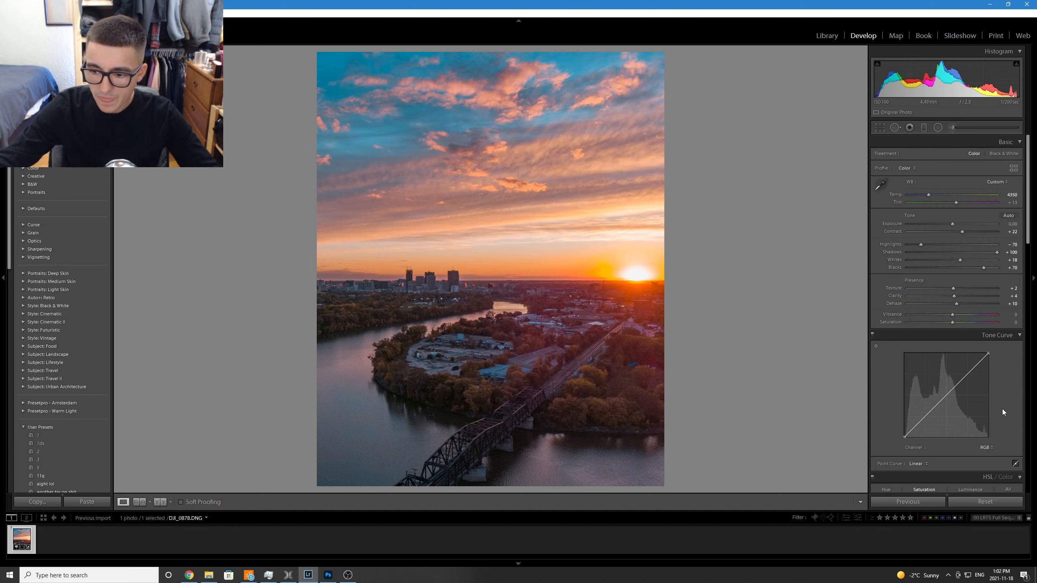
pyautogui.scroll(-3, 1002, 408)
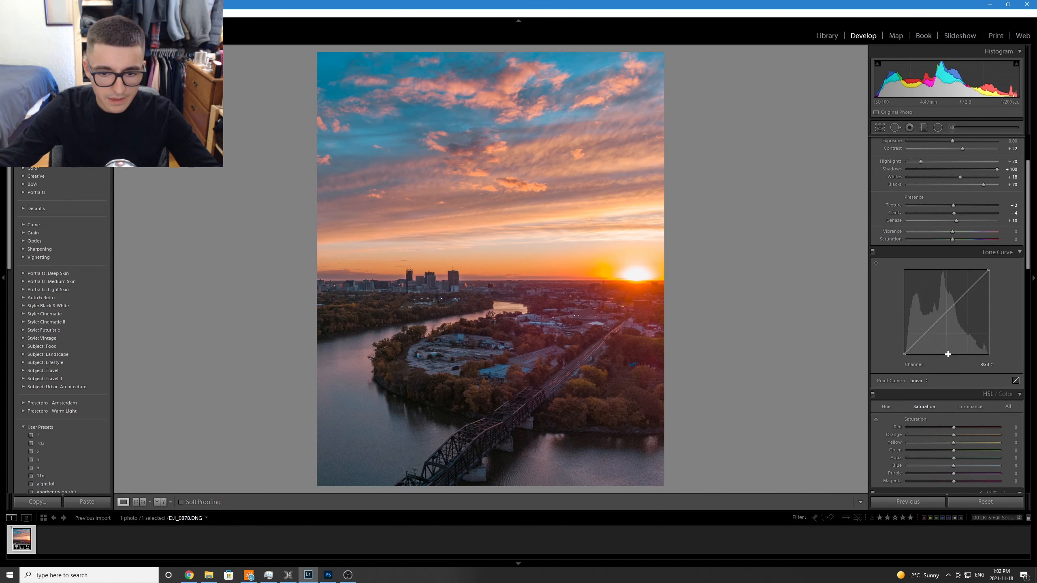
pyautogui.scroll(3, 973, 357)
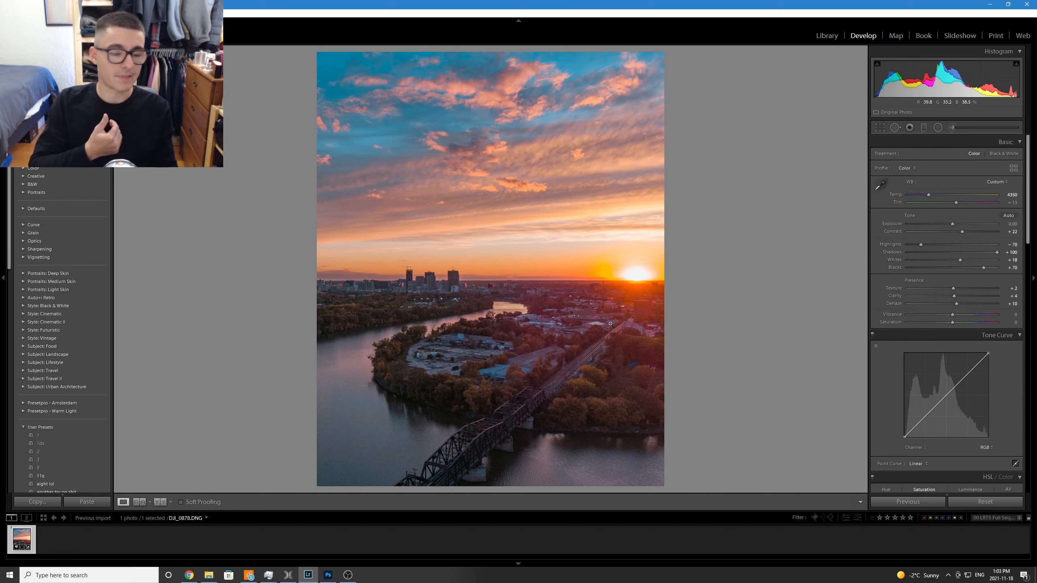
# Add a graduated filter from the photo's bottom edge to just above the horizon, with Exposure -0.89 and Blacks -10.
pyautogui.click(922, 131)
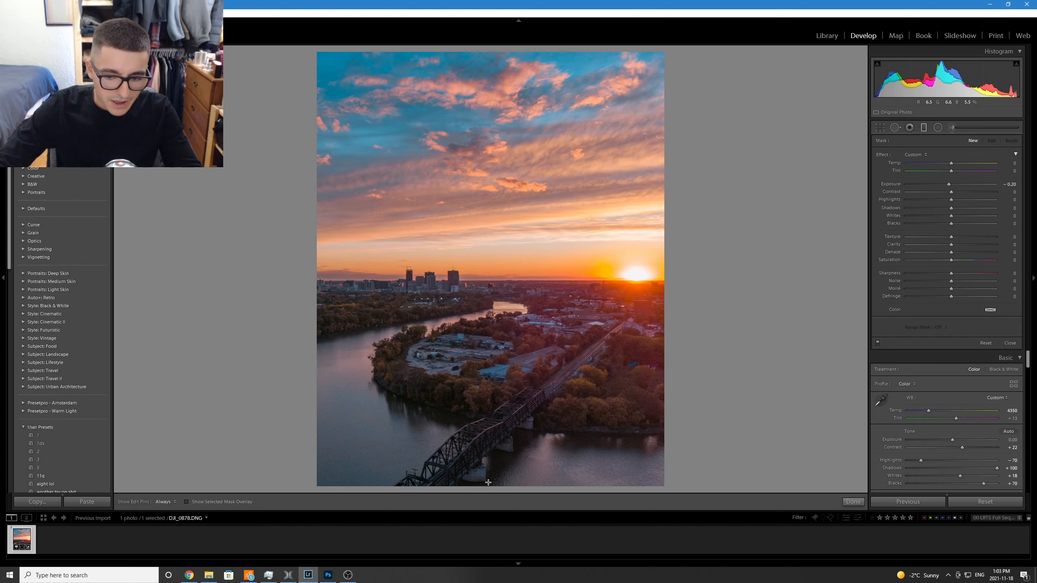
pyautogui.moveTo(488, 482); pyautogui.dragTo(487, 274)
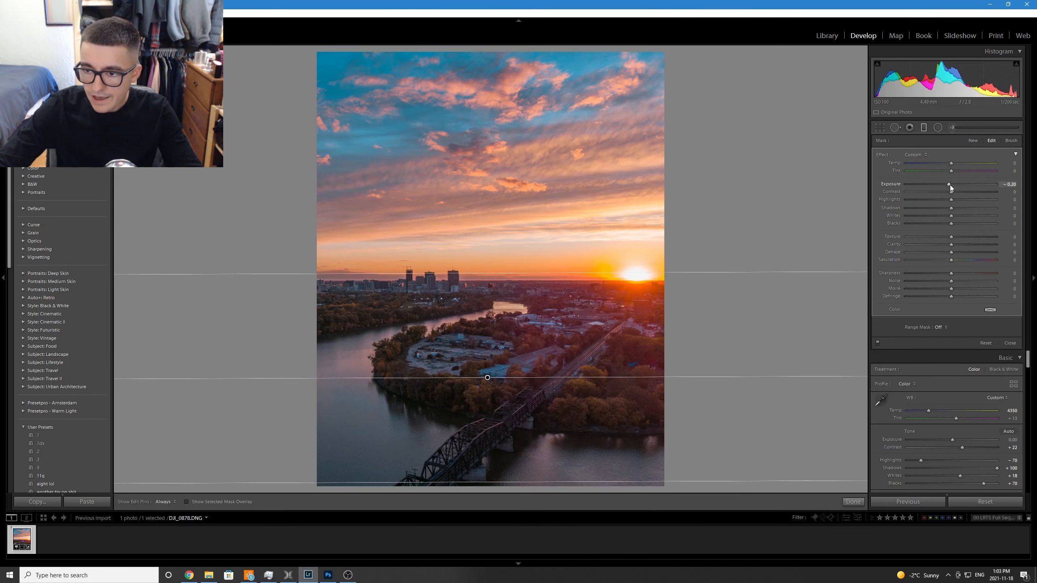
pyautogui.moveTo(948, 184); pyautogui.dragTo(943, 185)
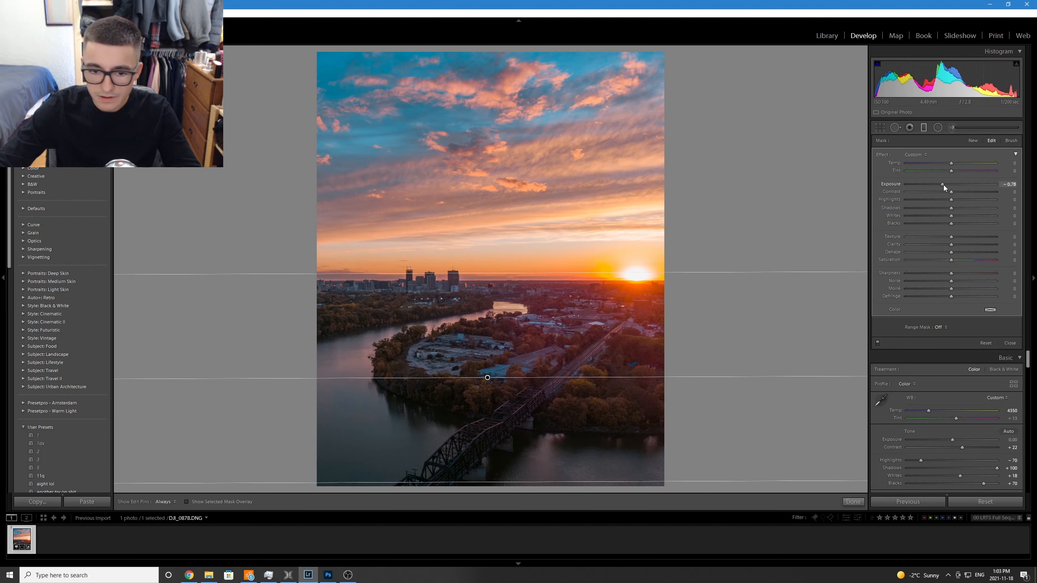
pyautogui.moveTo(960, 223); pyautogui.dragTo(946, 224)
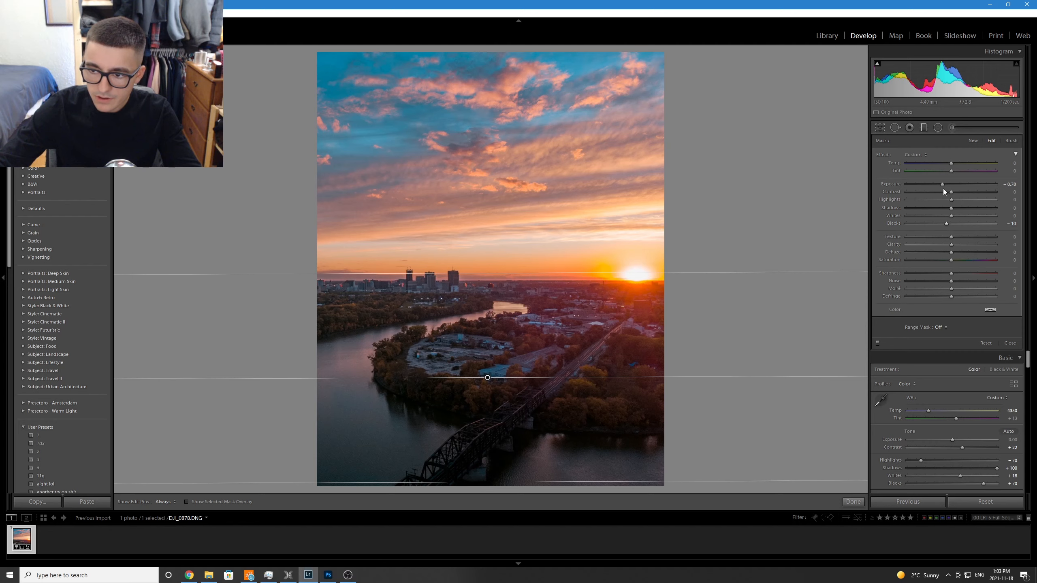
pyautogui.moveTo(943, 184); pyautogui.dragTo(941, 184)
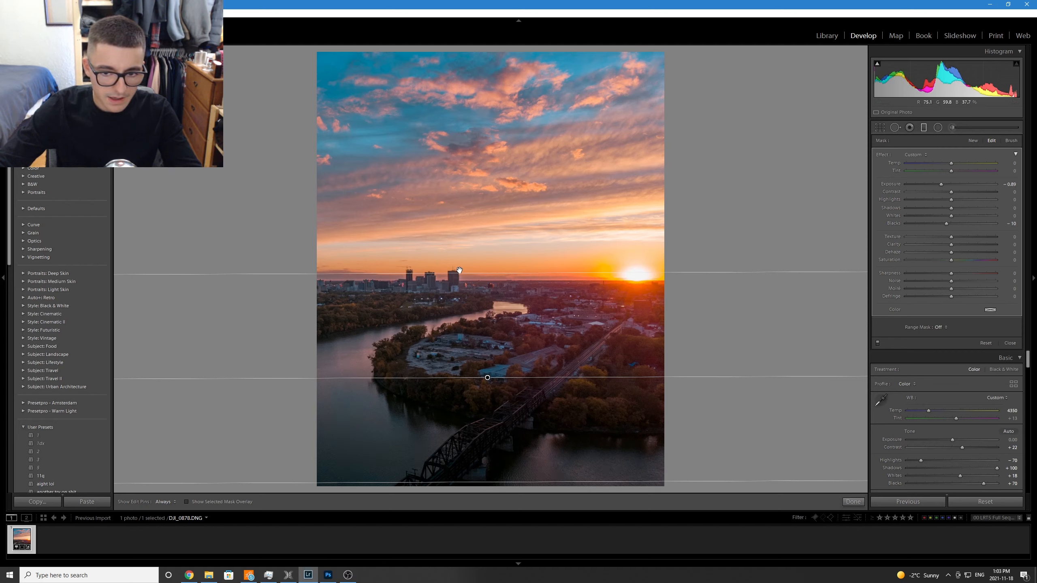
pyautogui.moveTo(459, 270); pyautogui.dragTo(474, 240)
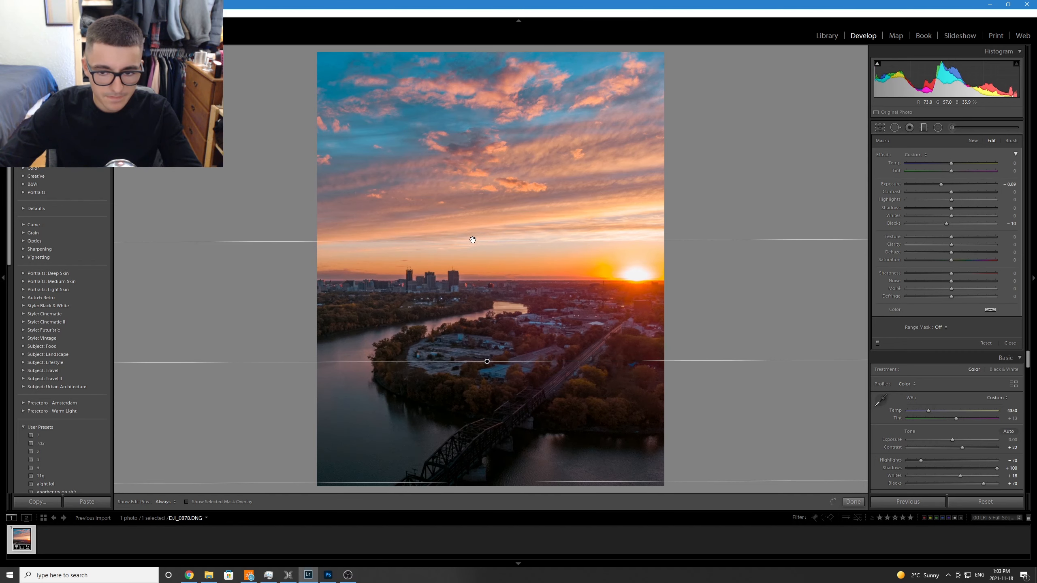
# Add a second graduated filter from the photo's top edge down to the horizon, with Exposure -1.32 and Blacks -18.
pyautogui.moveTo(476, 52); pyautogui.dragTo(477, 291)
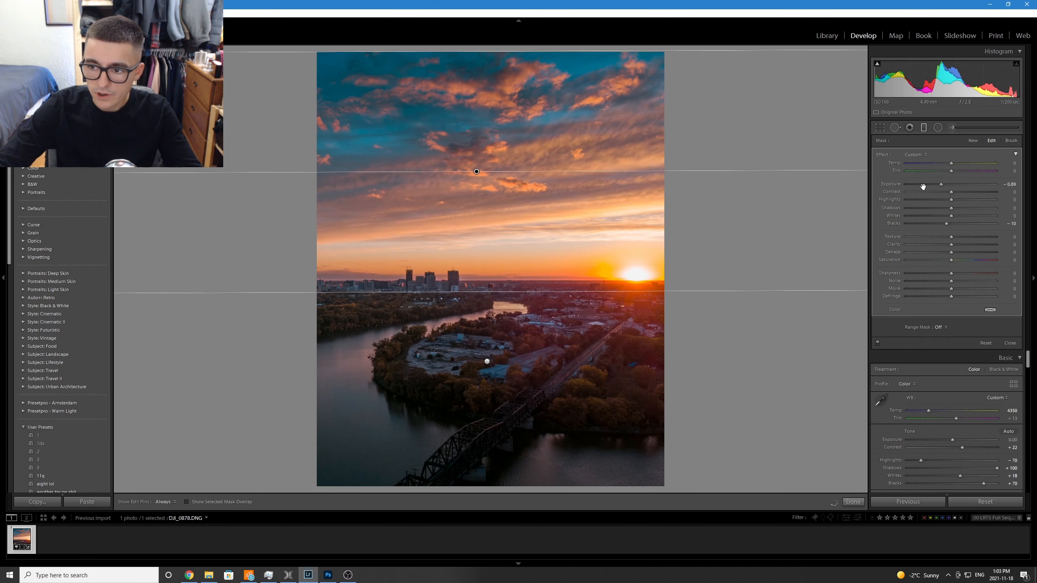
pyautogui.moveTo(943, 185); pyautogui.dragTo(938, 188)
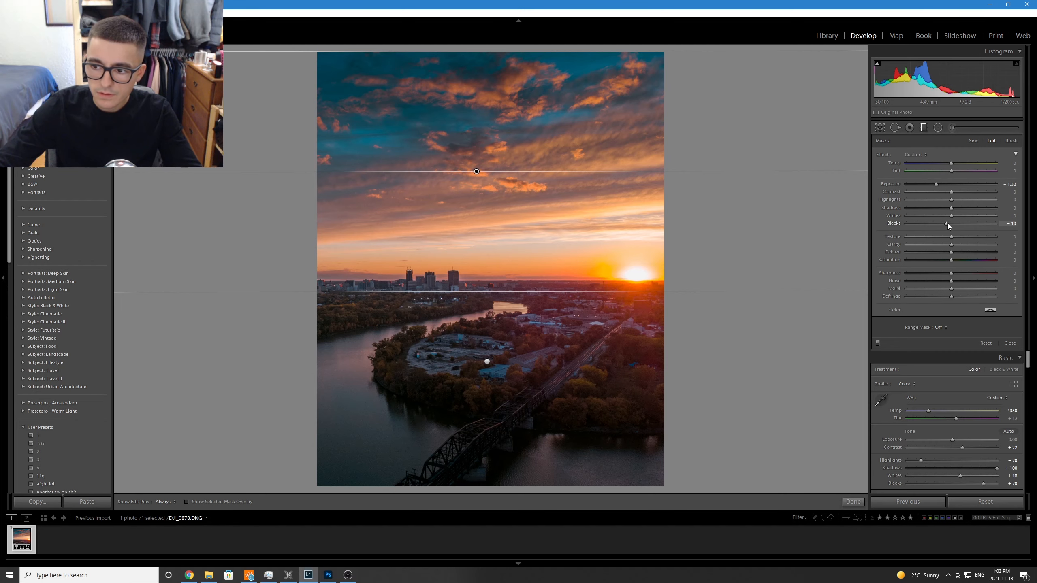
pyautogui.moveTo(948, 224); pyautogui.dragTo(944, 224)
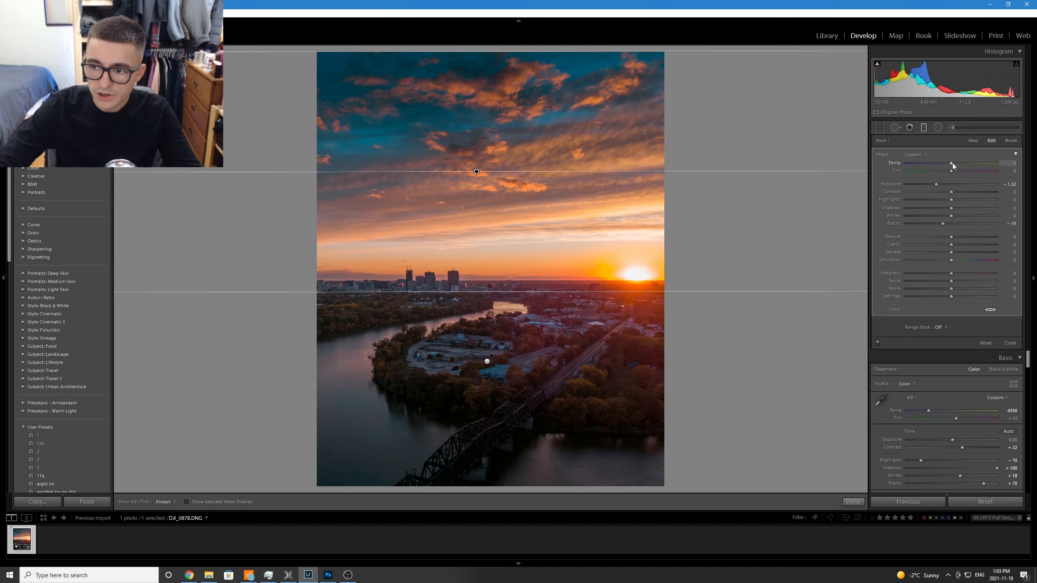
# Set the sky's graduated filter to Temp 21 and Exposure -1.76 with a more magenta Tint, and extend it slightly further below the horizon.
pyautogui.moveTo(951, 165); pyautogui.dragTo(960, 166)
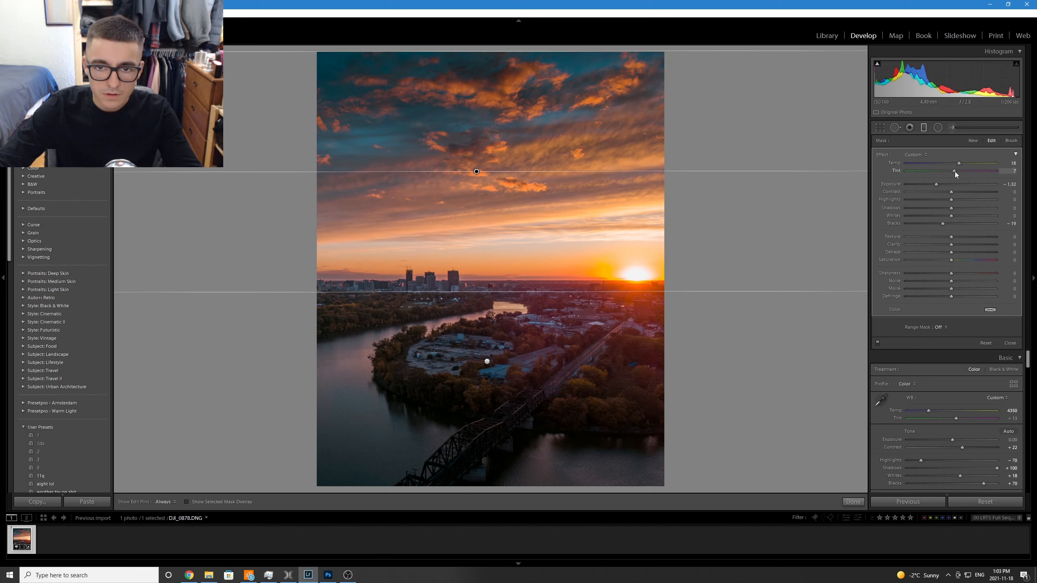
pyautogui.moveTo(954, 172); pyautogui.dragTo(931, 183)
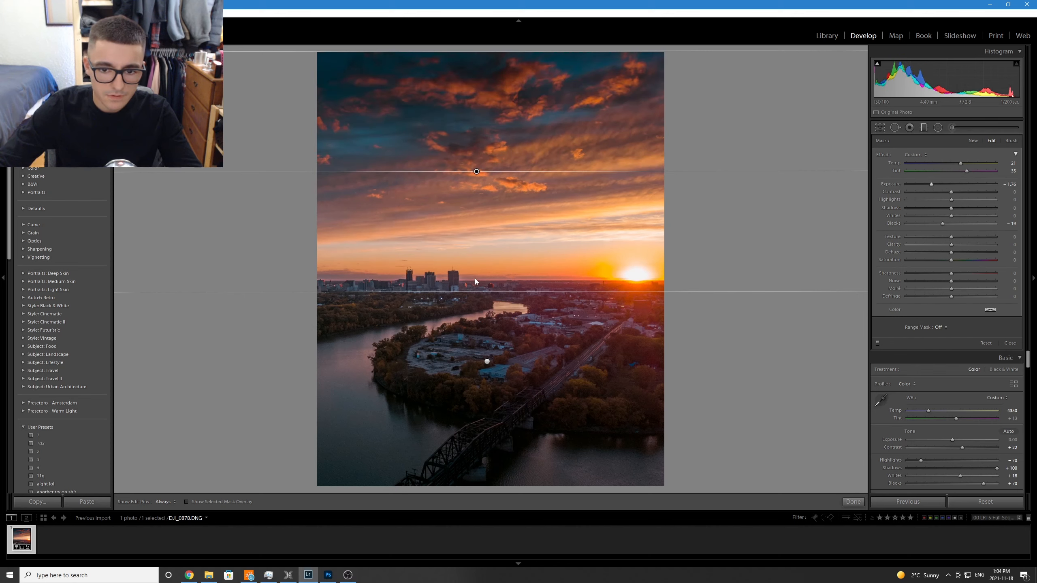
pyautogui.moveTo(479, 291)
pyautogui.mouseDown()
pyautogui.moveTo(479, 301)
pyautogui.moveTo(487, 296)
pyautogui.mouseUp()
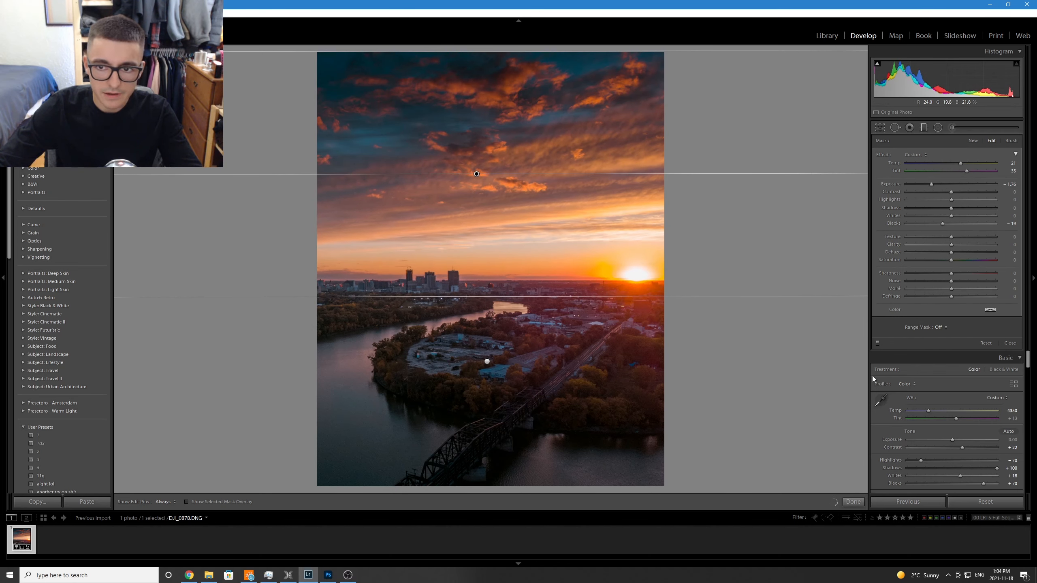
pyautogui.click(852, 501)
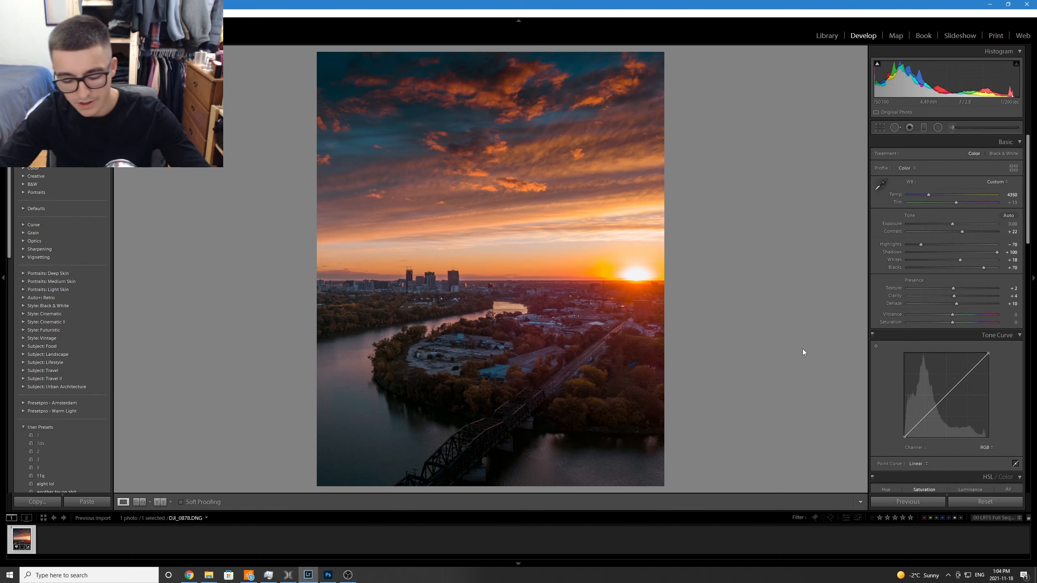
# Compare the edit with the original photo, and set the Calibration Shadows Tint to -25, previewing the image without and with the calibration.
pyautogui.press('\\')
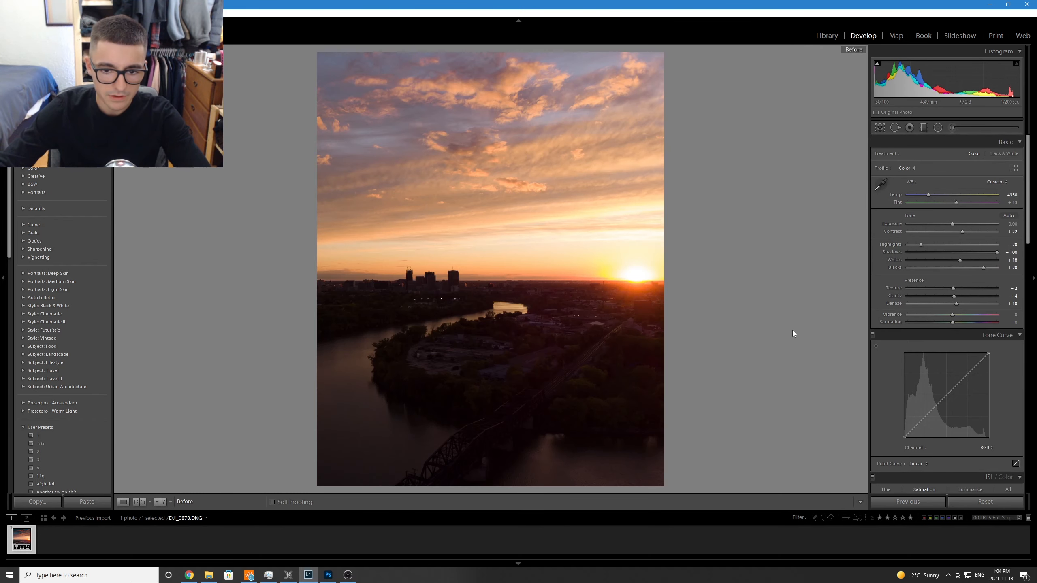
pyautogui.press('\\')
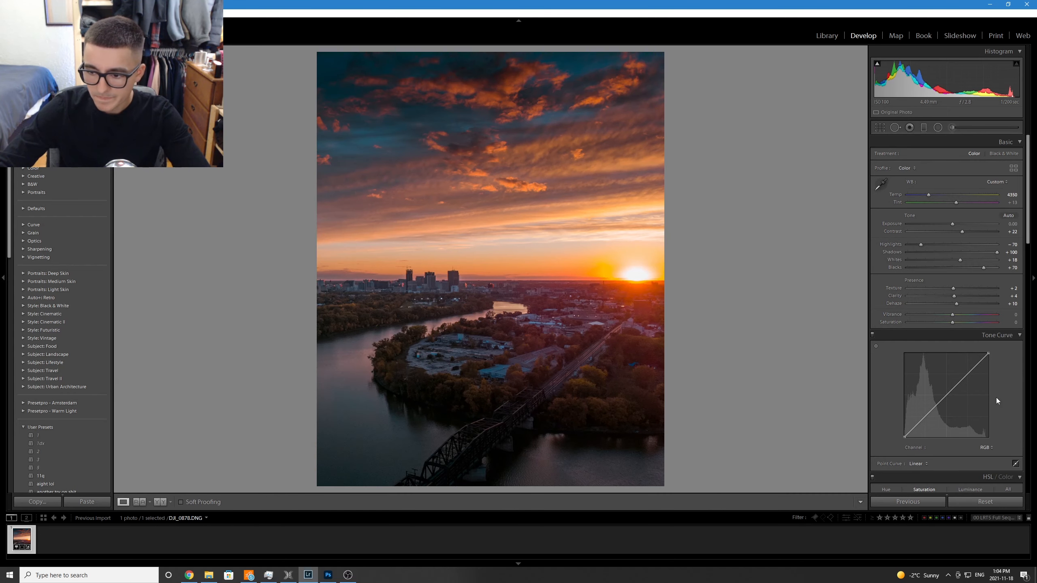
pyautogui.scroll(-2, 996, 397)
pyautogui.scroll(-15, 1012, 350)
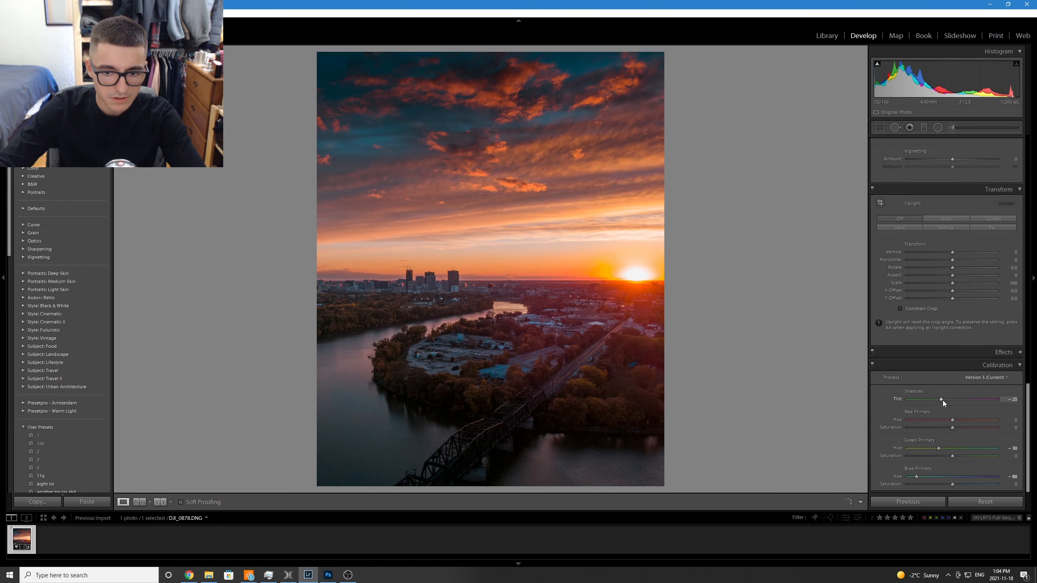
pyautogui.click(872, 364)
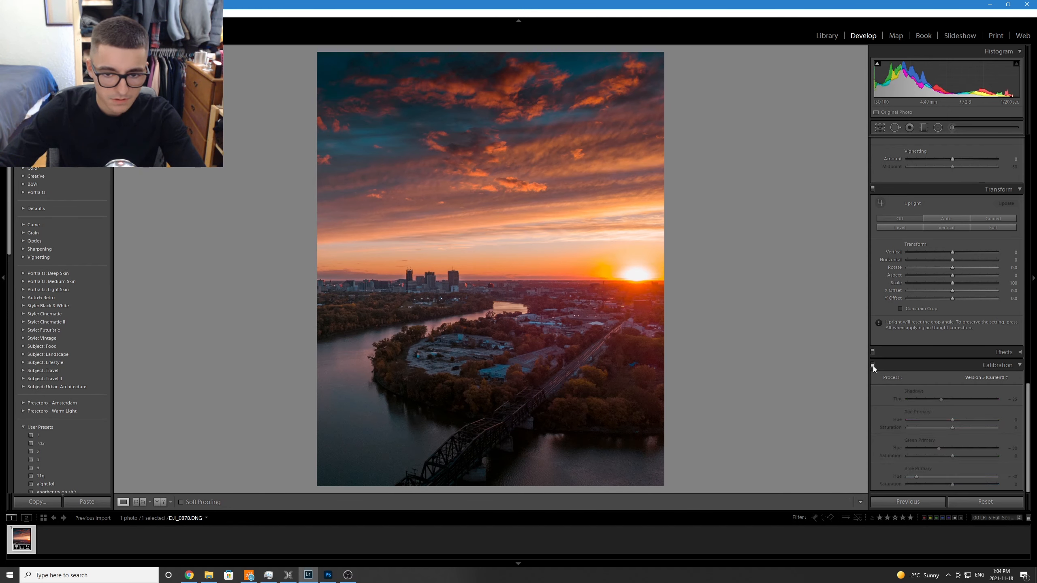
pyautogui.click(873, 366)
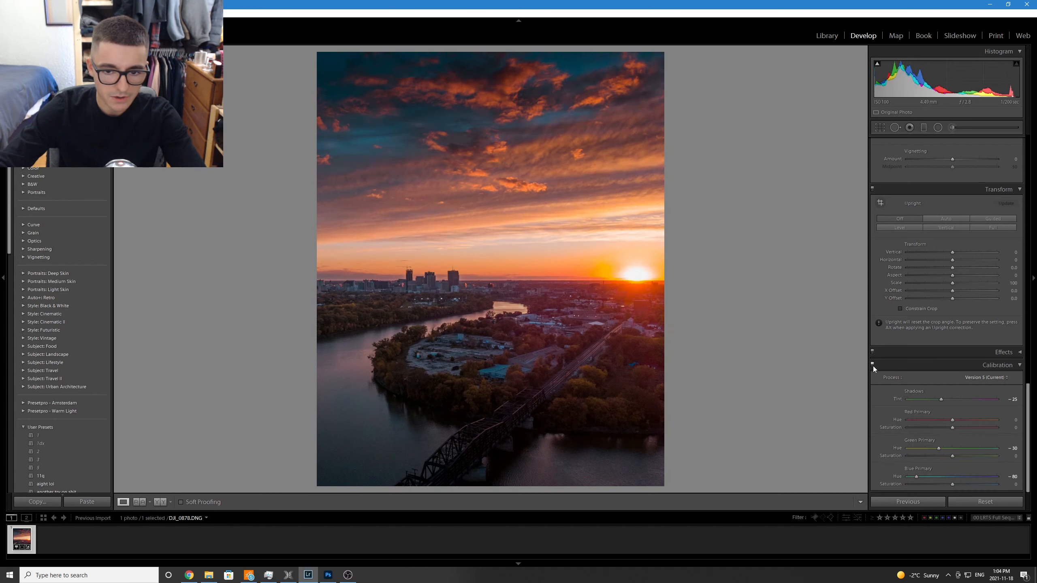
# Set the lens correction Vignetting amount to -22 and compare the edited photo with the original.
pyautogui.scroll(5, 951, 379)
pyautogui.scroll(2, 954, 383)
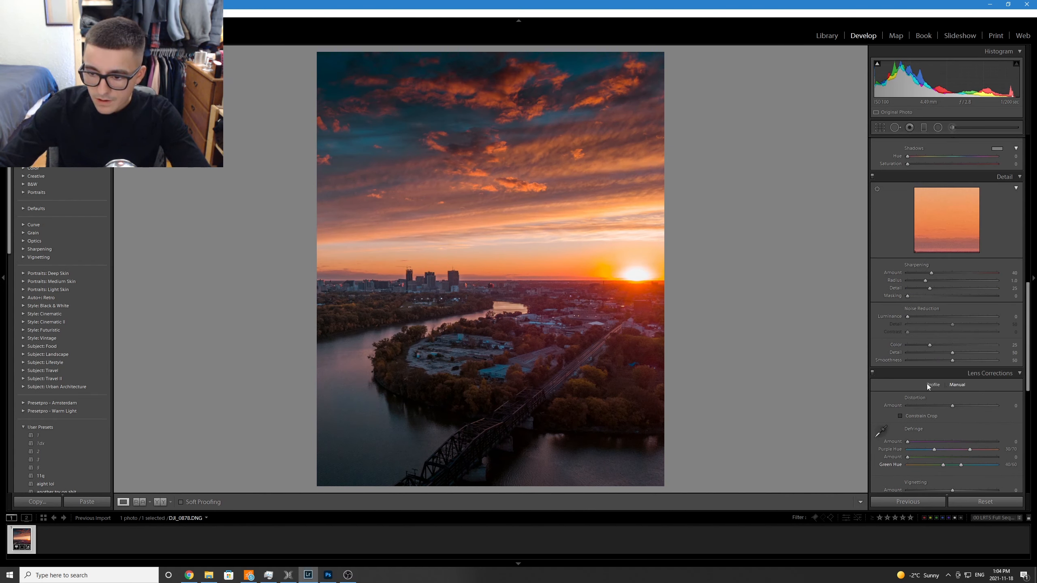
pyautogui.scroll(-4, 950, 384)
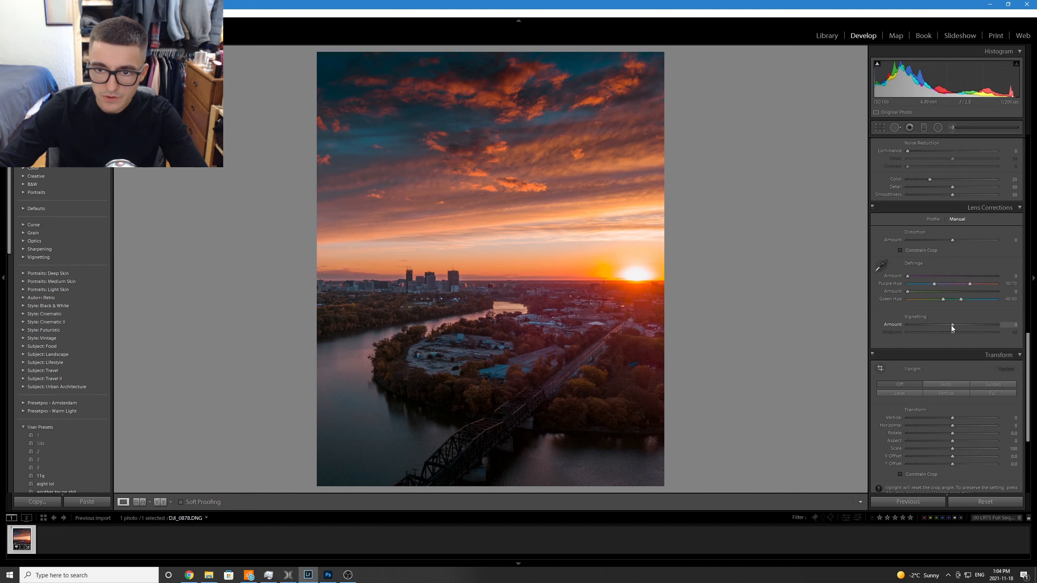
pyautogui.moveTo(950, 326); pyautogui.dragTo(939, 326)
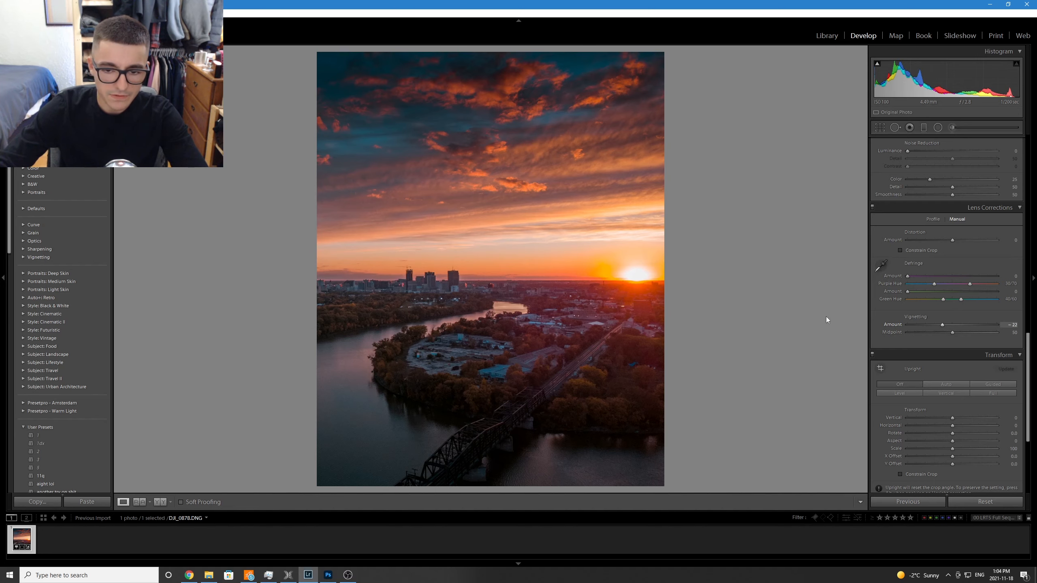
pyautogui.press('\\')
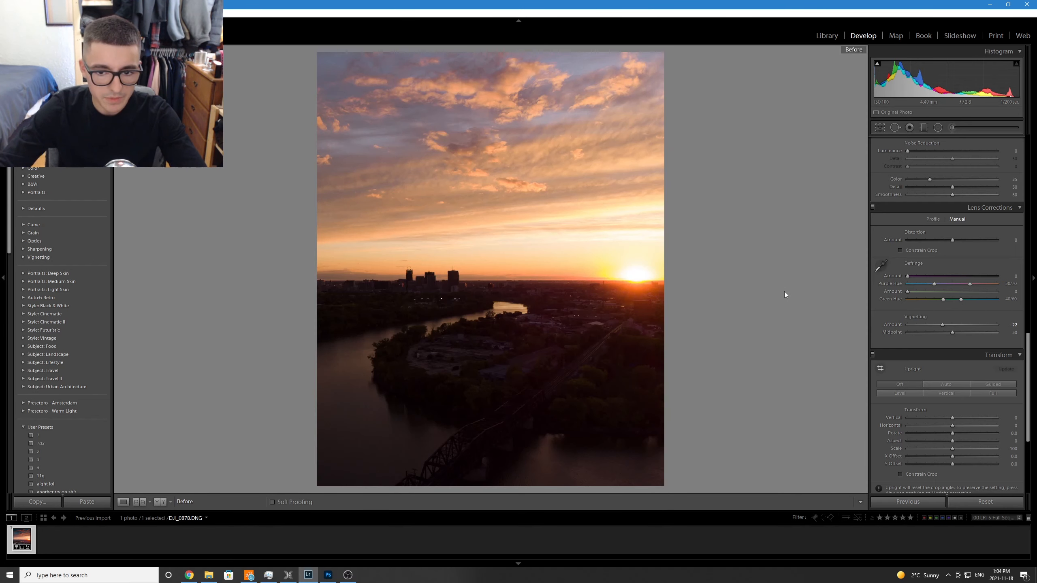
pyautogui.press('\\')
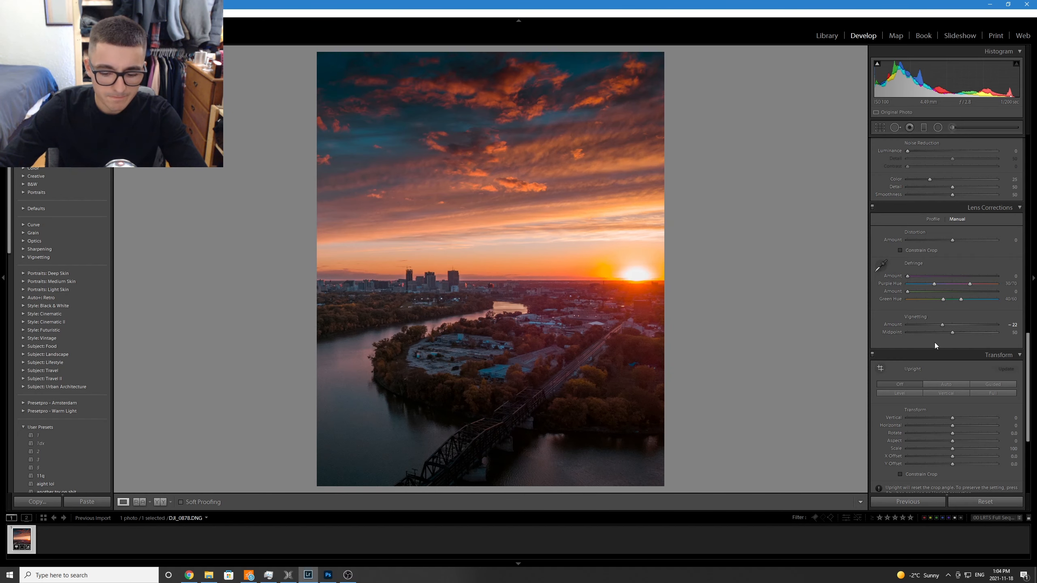
pyautogui.press('\\')
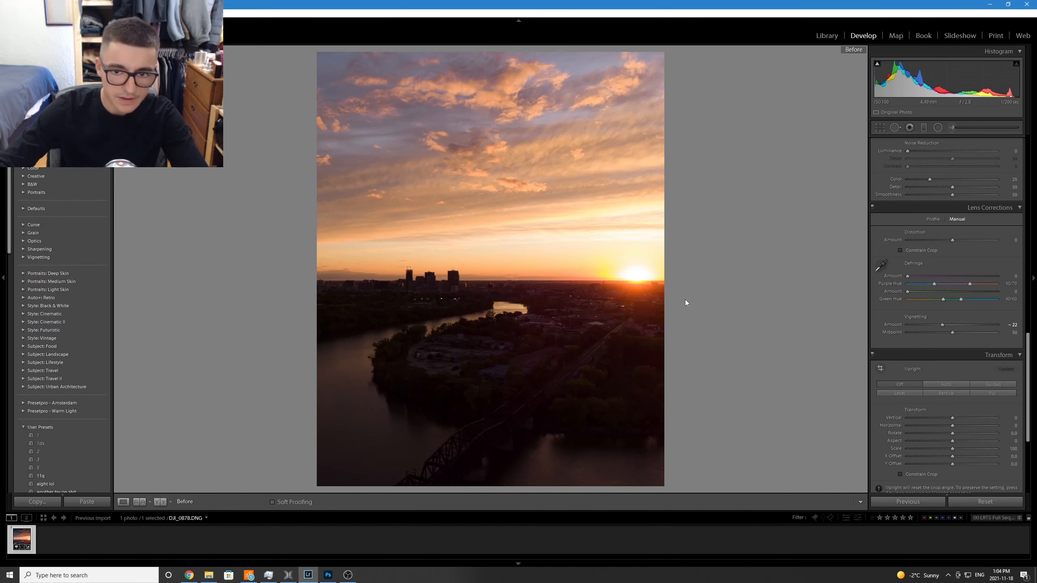
pyautogui.press('\\')
# Add a third graduated filter from beyond the photo's left edge to slightly right of its centre, with Exposure -0.63.
pyautogui.scroll(4, 910, 307)
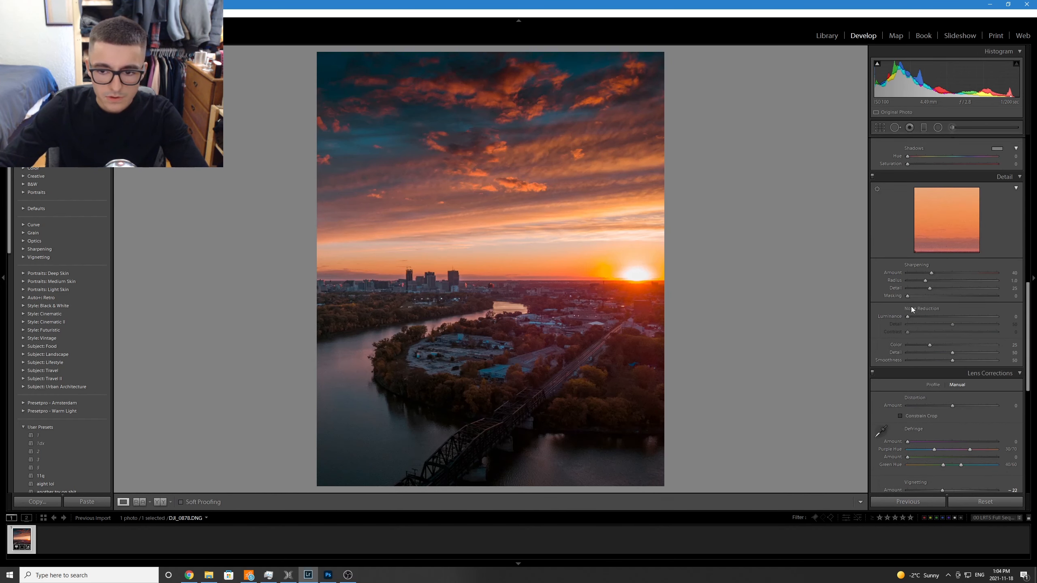
pyautogui.click(923, 128)
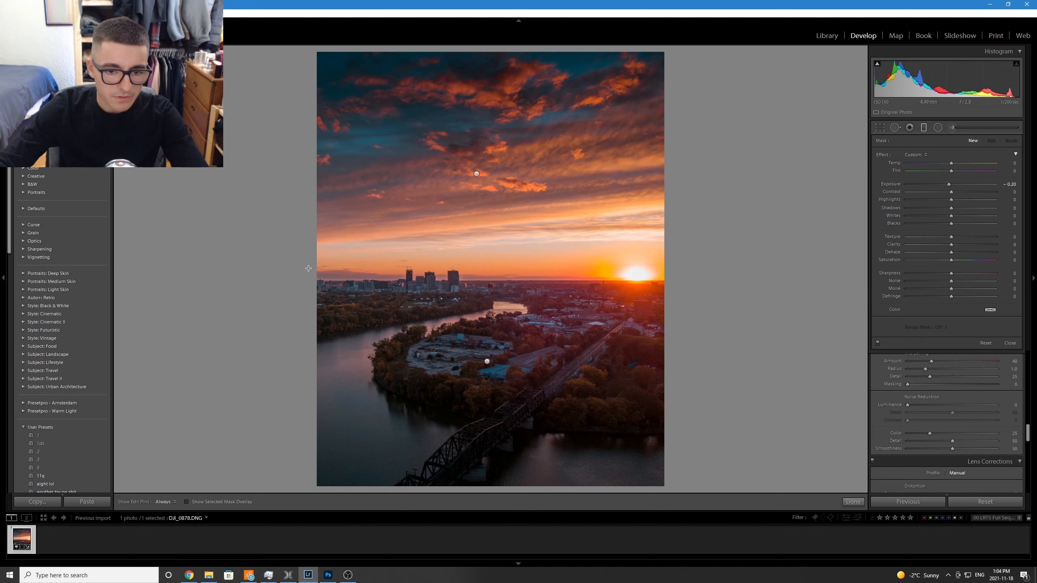
pyautogui.moveTo(278, 265); pyautogui.dragTo(466, 265)
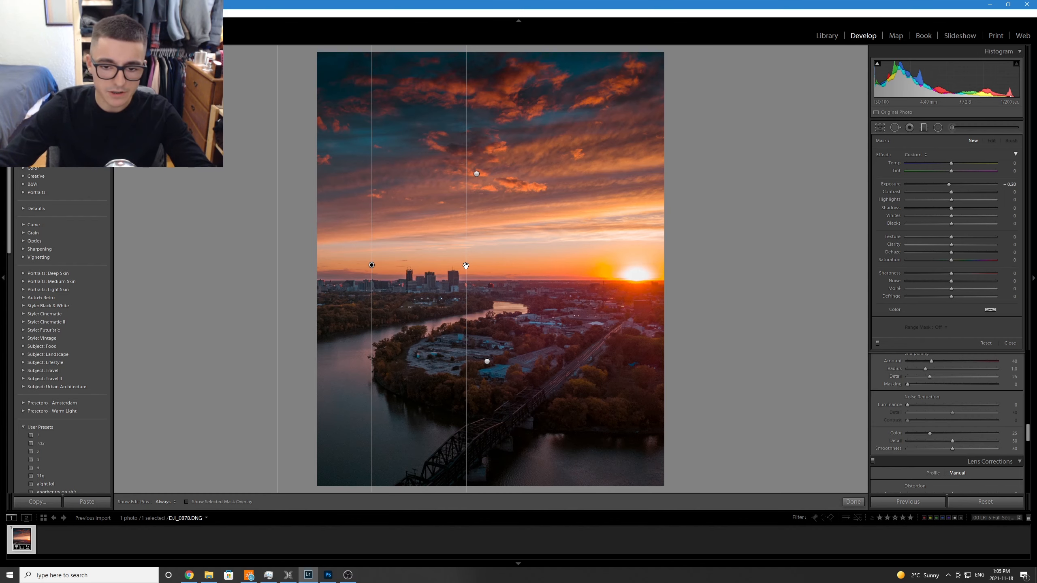
pyautogui.moveTo(466, 266); pyautogui.dragTo(491, 266)
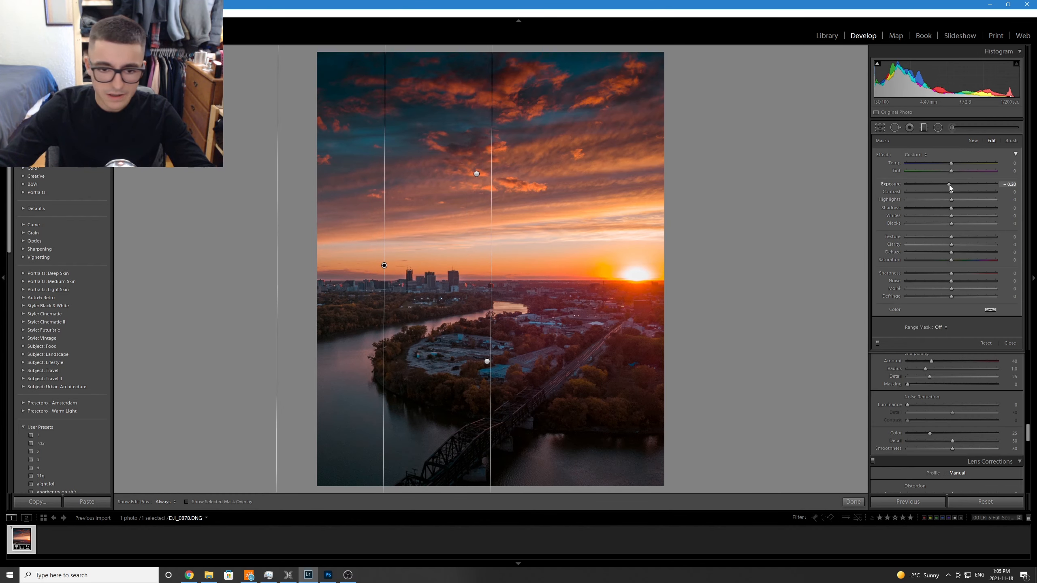
pyautogui.moveTo(949, 185); pyautogui.dragTo(943, 185)
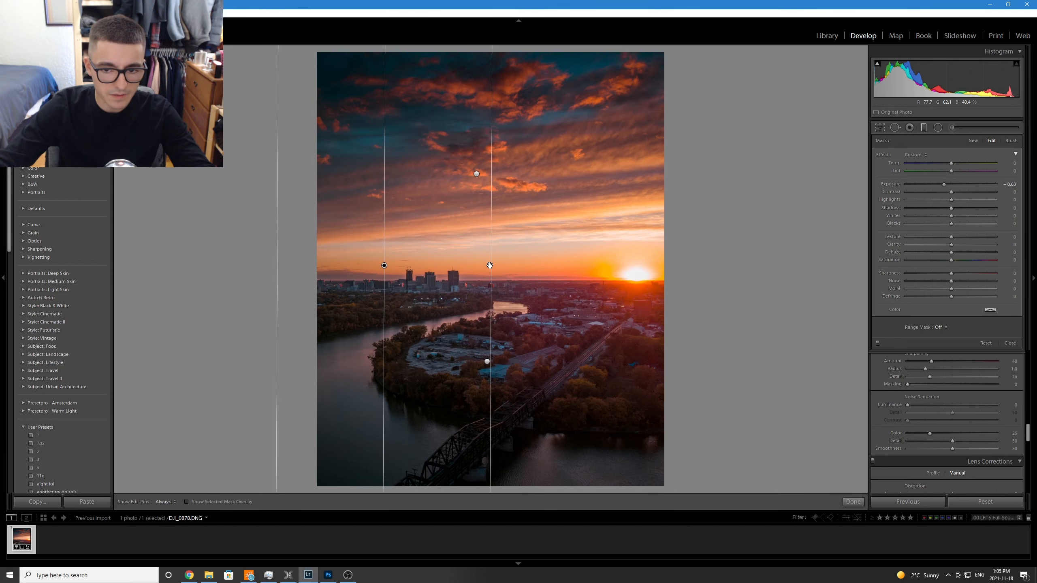
pyautogui.moveTo(489, 265); pyautogui.dragTo(540, 275)
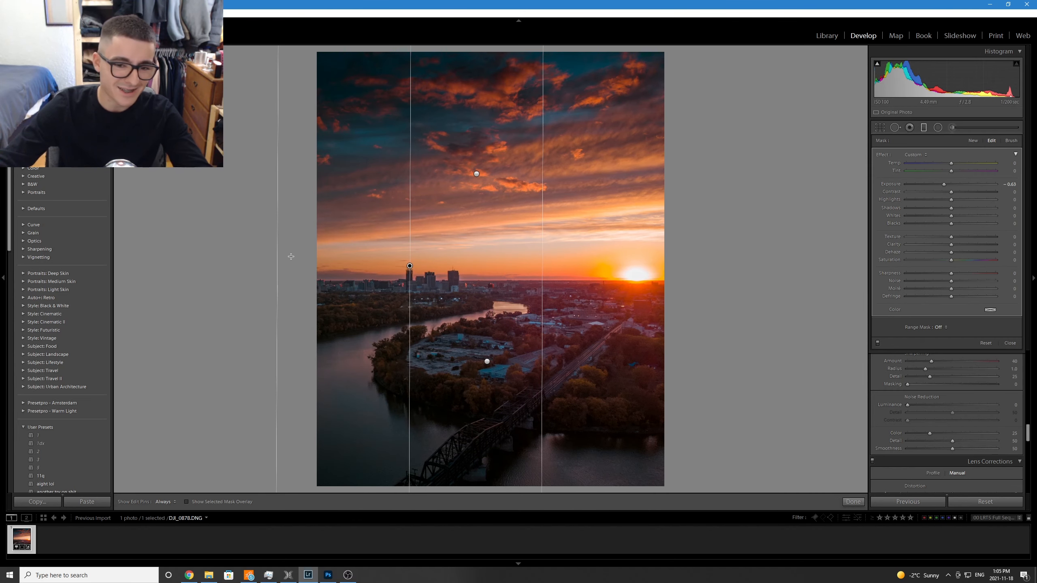
pyautogui.moveTo(278, 256); pyautogui.dragTo(272, 257)
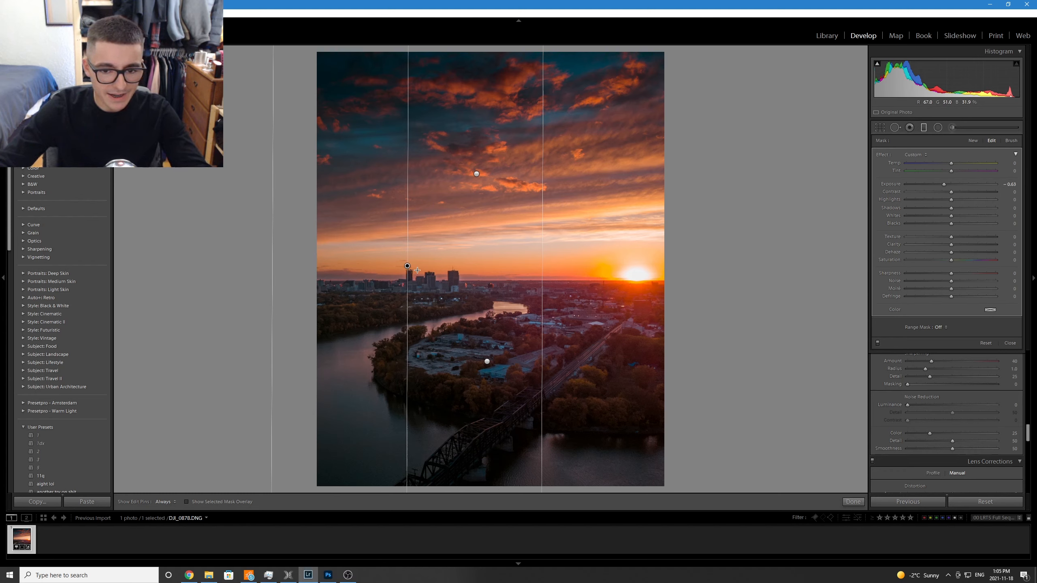
pyautogui.click(848, 501)
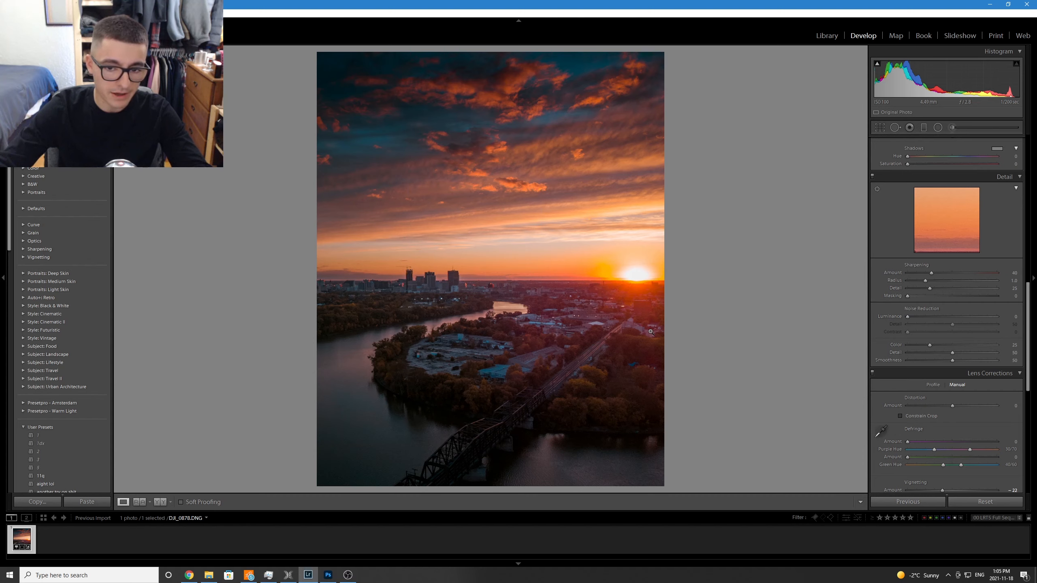
# Add a wide radial filter centred on the sun, tilted down toward the river, with Feather 100, Invert enabled and Exposure reset to 0.00.
pyautogui.click(936, 128)
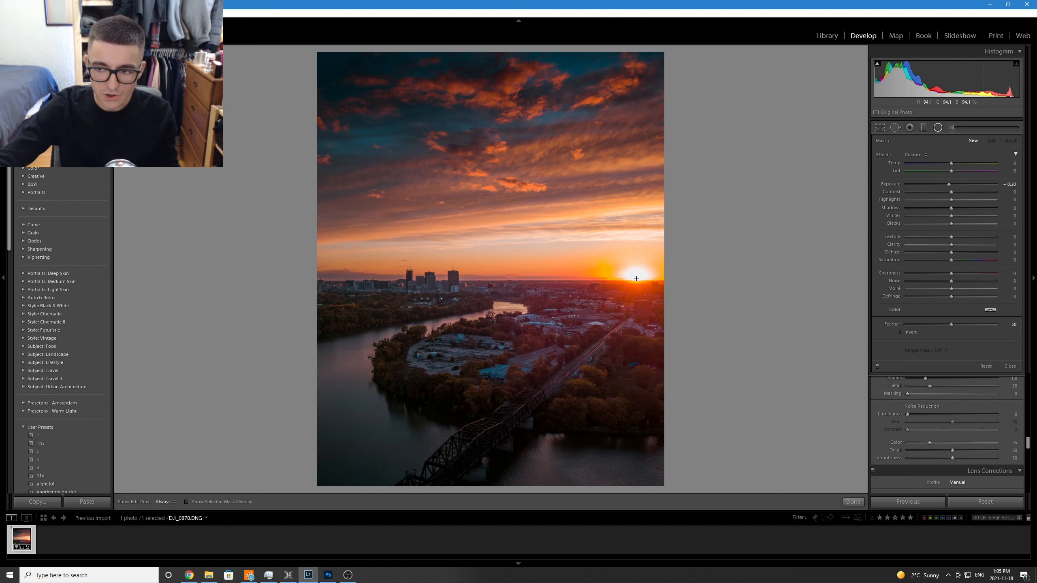
pyautogui.moveTo(631, 278); pyautogui.dragTo(329, 380)
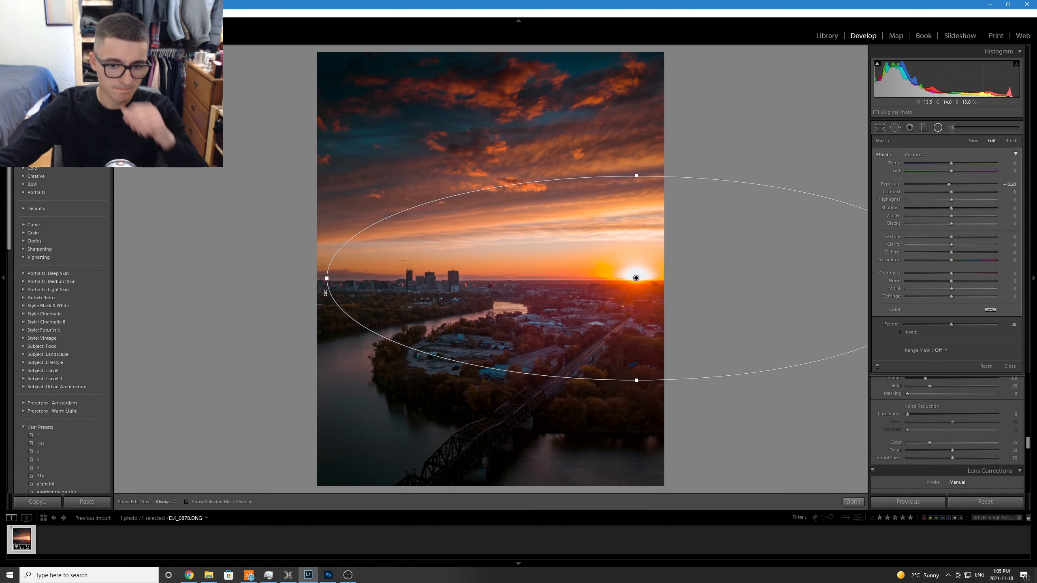
pyautogui.moveTo(325, 292); pyautogui.dragTo(401, 374)
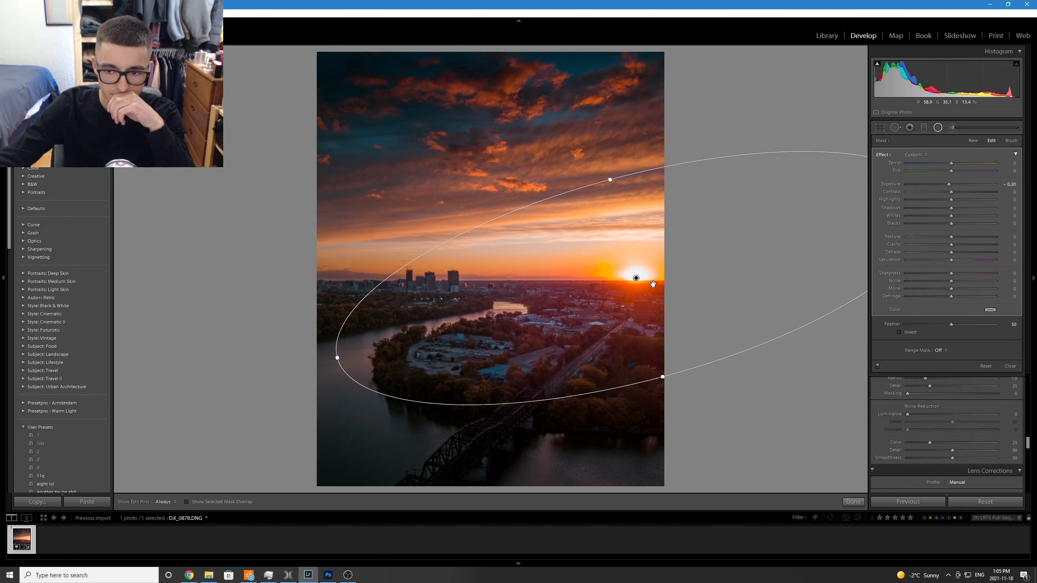
pyautogui.moveTo(637, 281); pyautogui.dragTo(631, 273)
pyautogui.moveTo(330, 350); pyautogui.dragTo(311, 354)
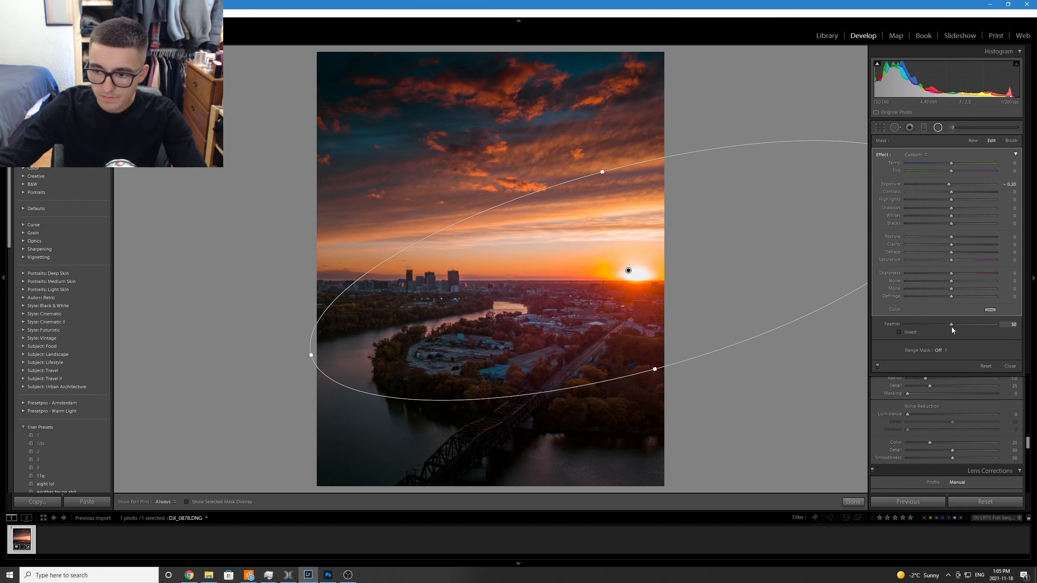
pyautogui.moveTo(965, 325); pyautogui.dragTo(998, 326)
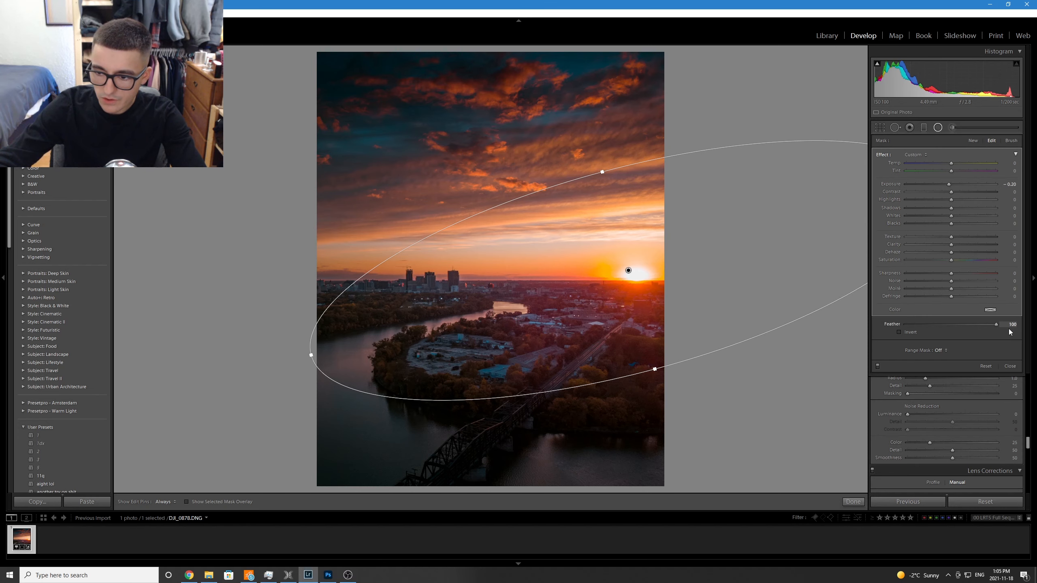
pyautogui.click(909, 333)
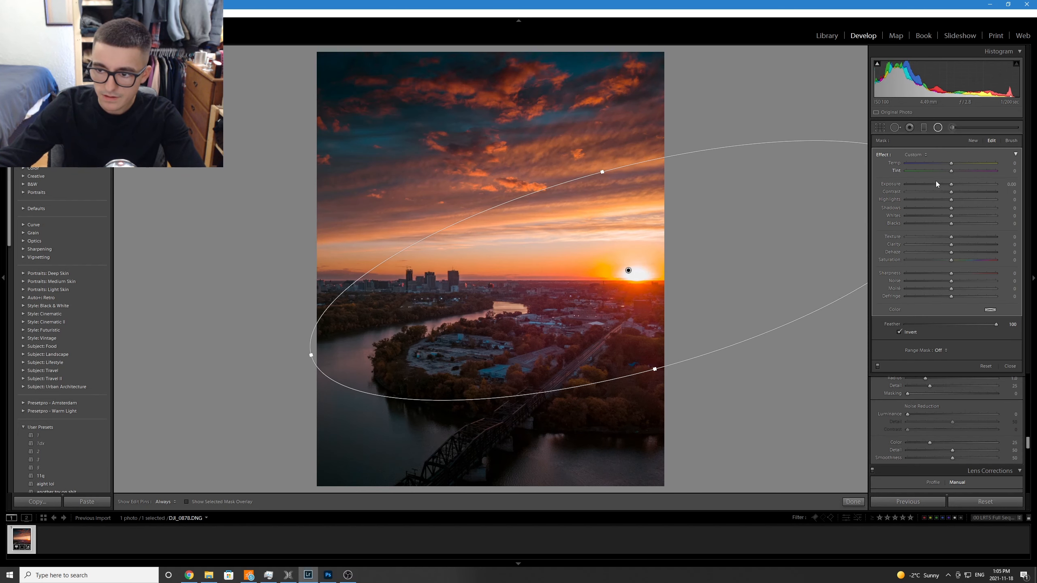
# Give the radial filter around the sun Exposure 0.71, Temp 17, Tint -33, Dehaze -9, Whites 3 and Saturation 38.
pyautogui.moveTo(951, 184); pyautogui.dragTo(959, 183)
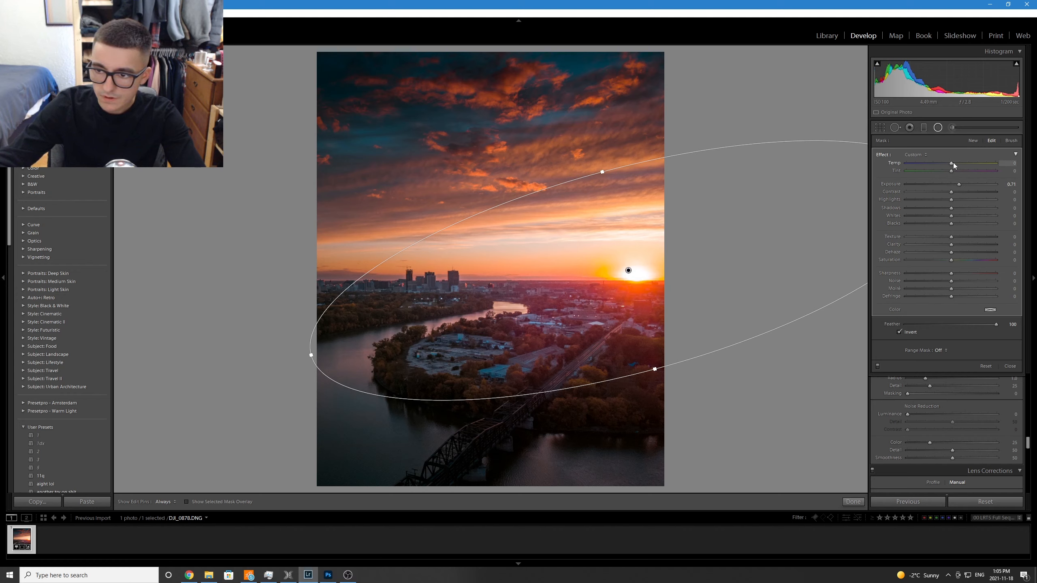
pyautogui.moveTo(958, 162); pyautogui.dragTo(955, 167)
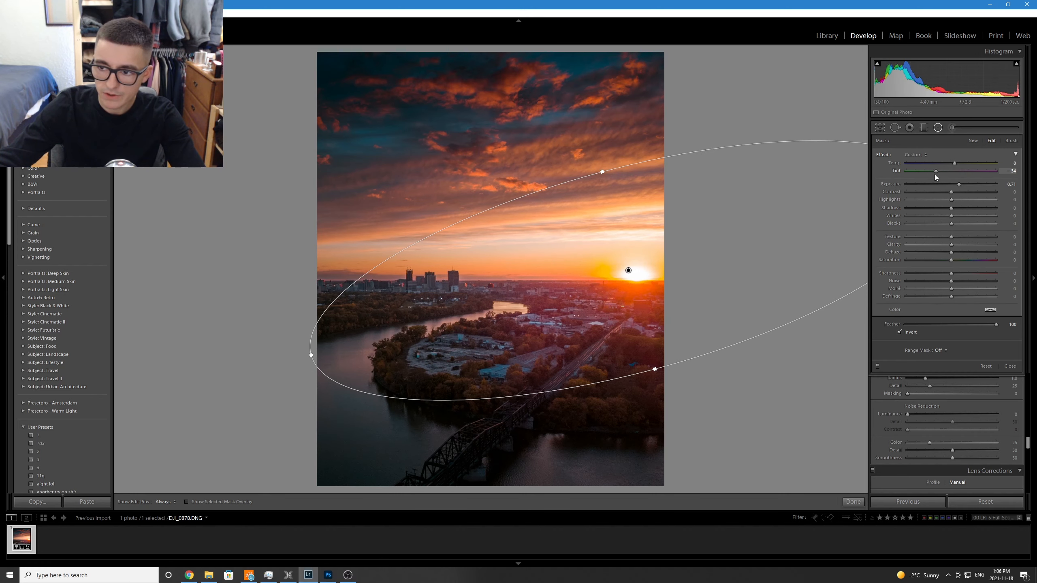
pyautogui.moveTo(935, 175); pyautogui.dragTo(935, 174)
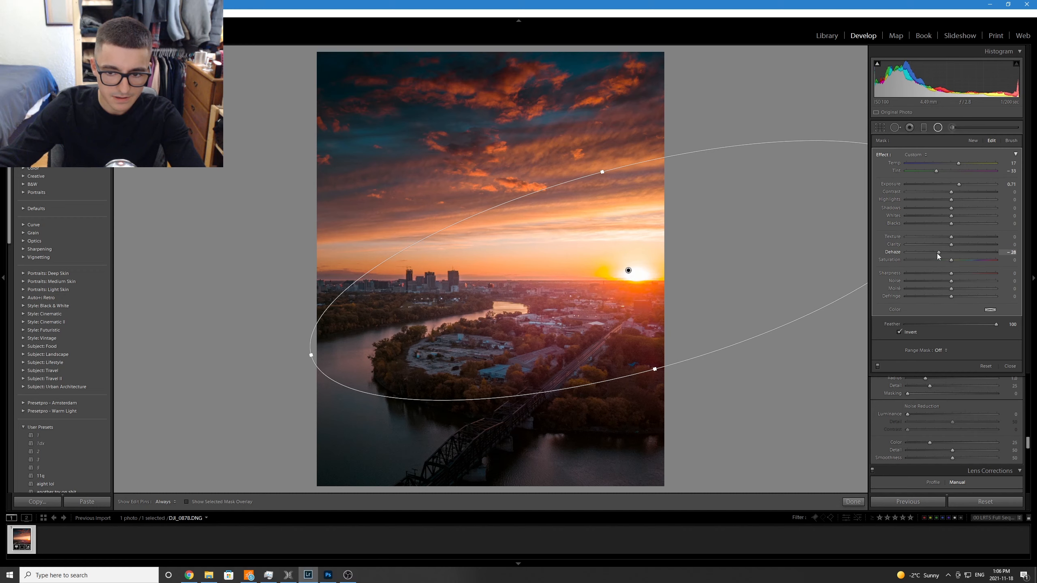
pyautogui.moveTo(940, 253); pyautogui.dragTo(945, 252)
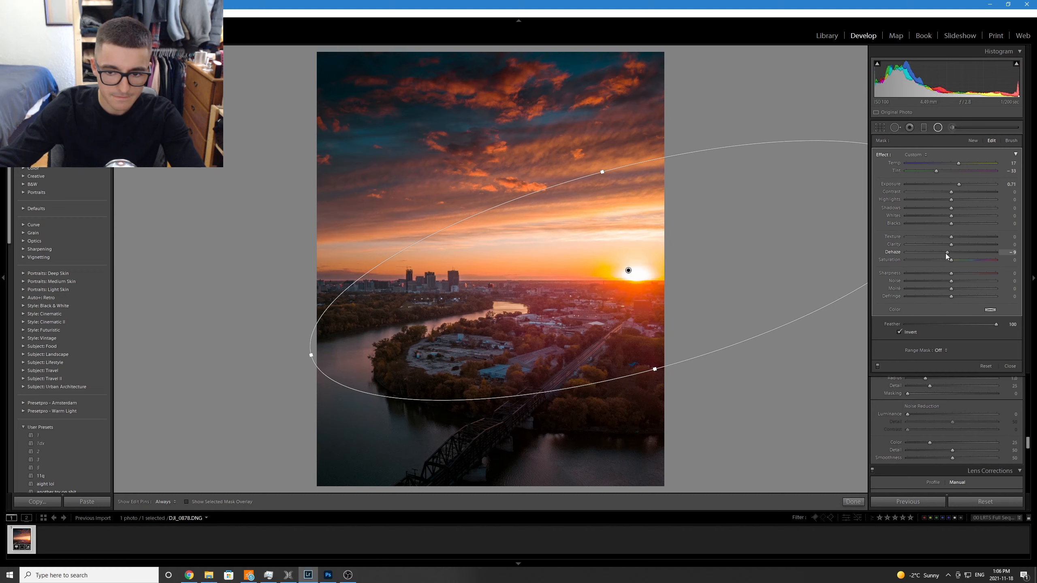
pyautogui.moveTo(958, 216); pyautogui.dragTo(956, 216)
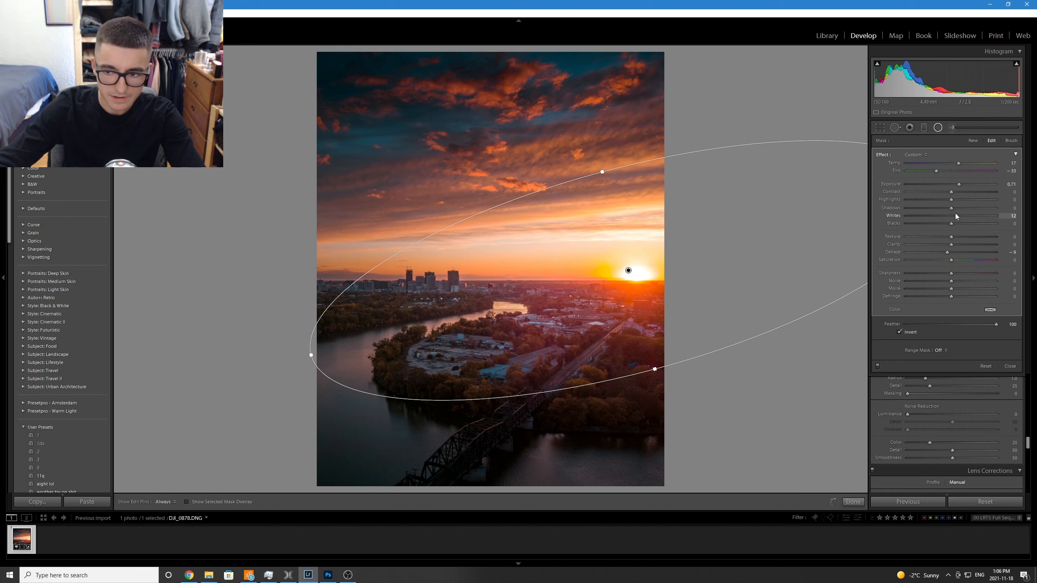
pyautogui.moveTo(951, 260); pyautogui.dragTo(966, 259)
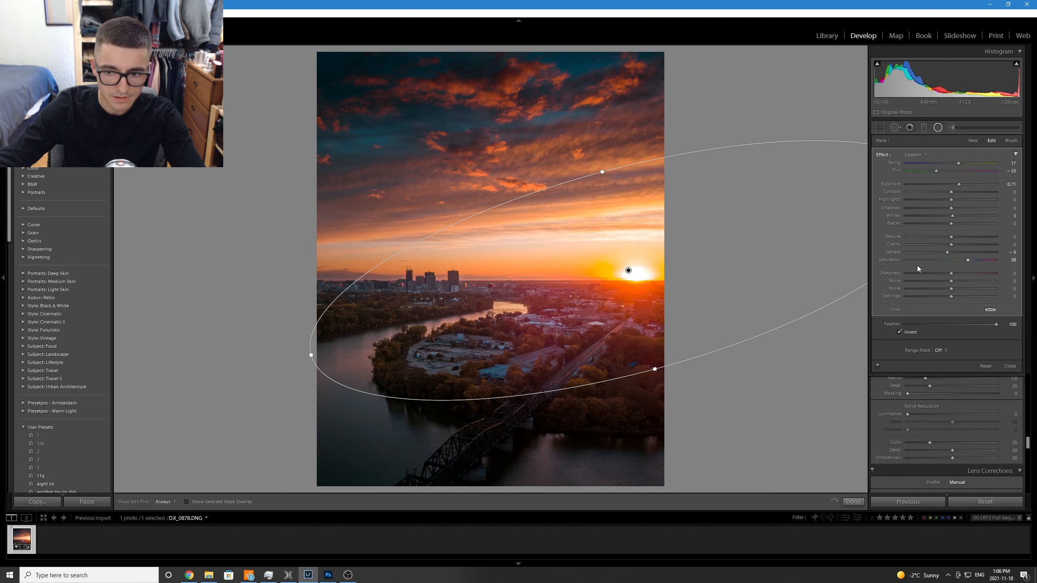
# Finish the wide radial filter, compare the photo with the original, and check the radial adjustment switched off and on.
pyautogui.click(853, 501)
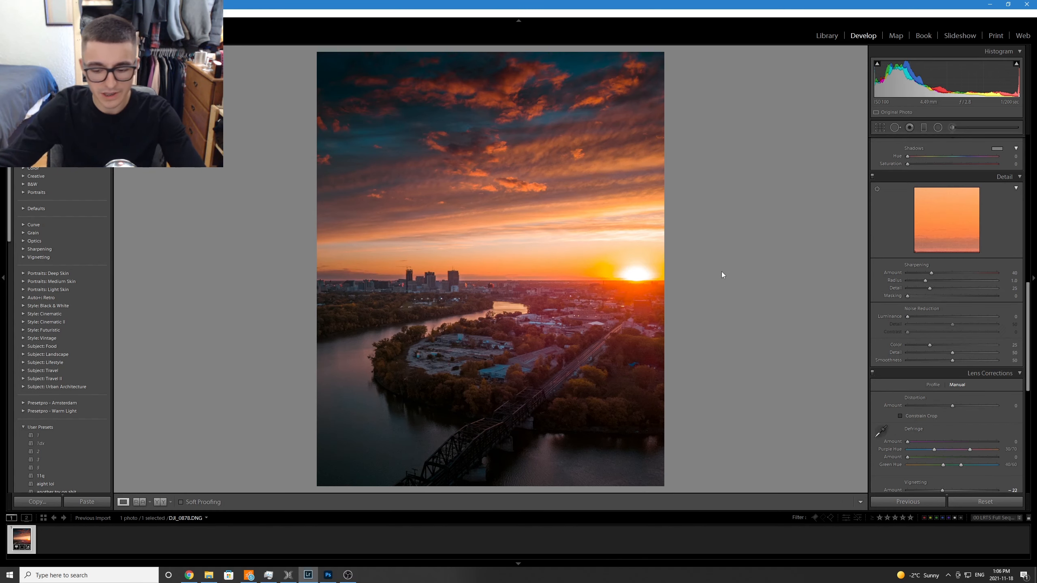
pyautogui.press('\\')
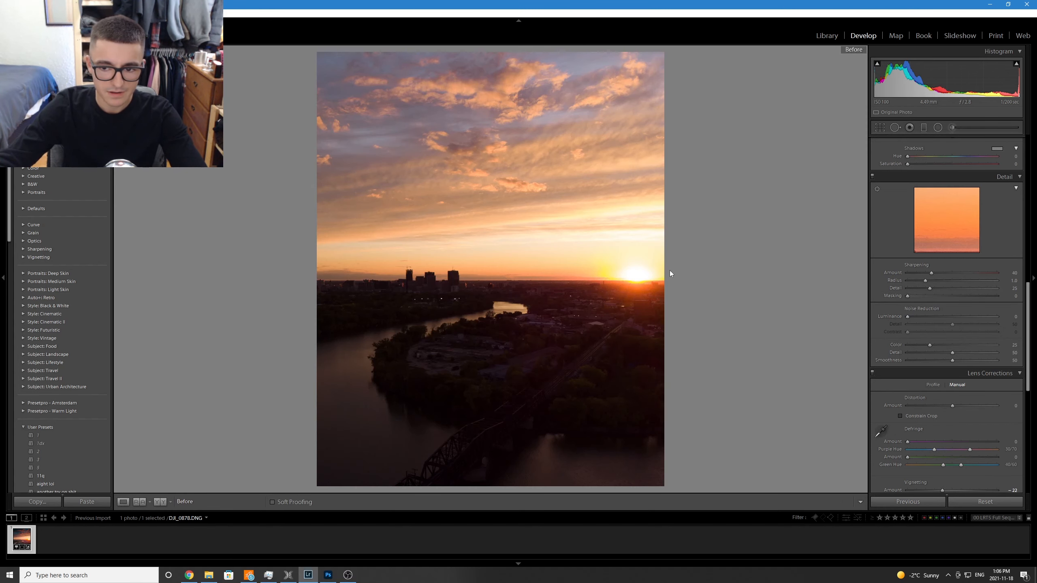
pyautogui.press('\\')
pyautogui.click(936, 131)
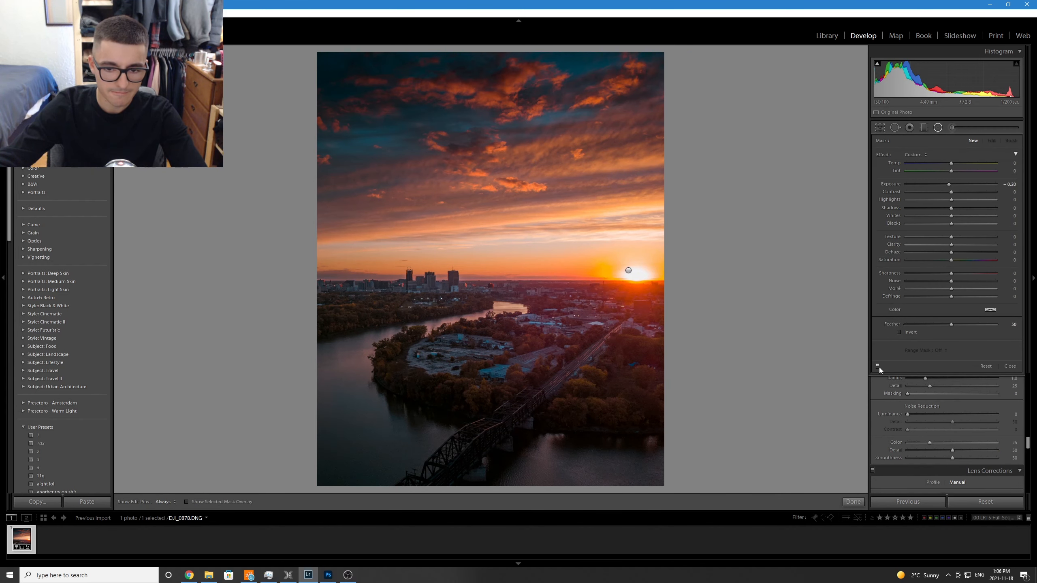
pyautogui.click(877, 366)
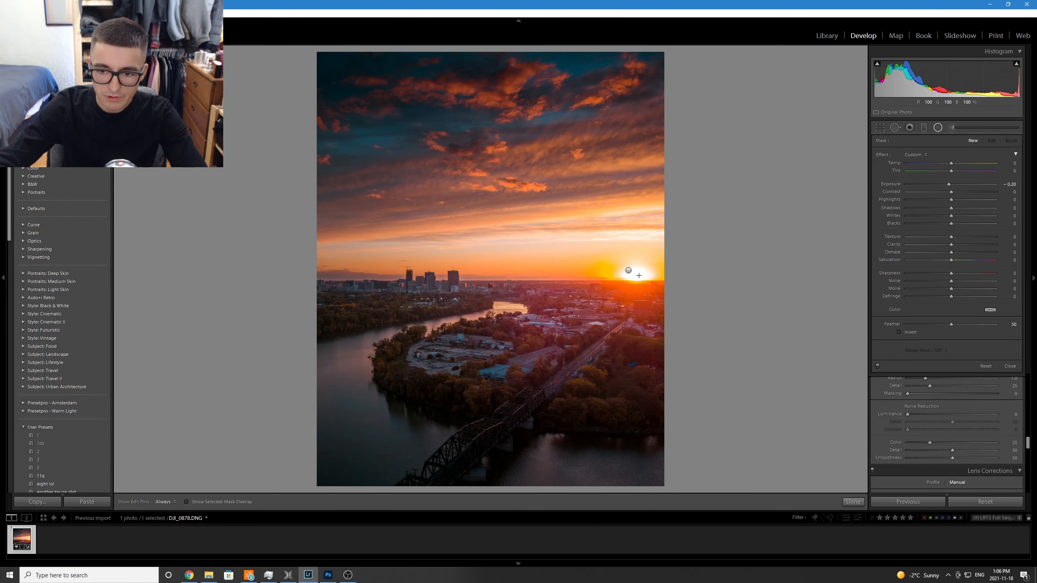
# Add a narrow vertical radial filter centred on the sun, with Feather 100, Invert enabled and its effect sliders reset.
pyautogui.moveTo(639, 276); pyautogui.dragTo(653, 360)
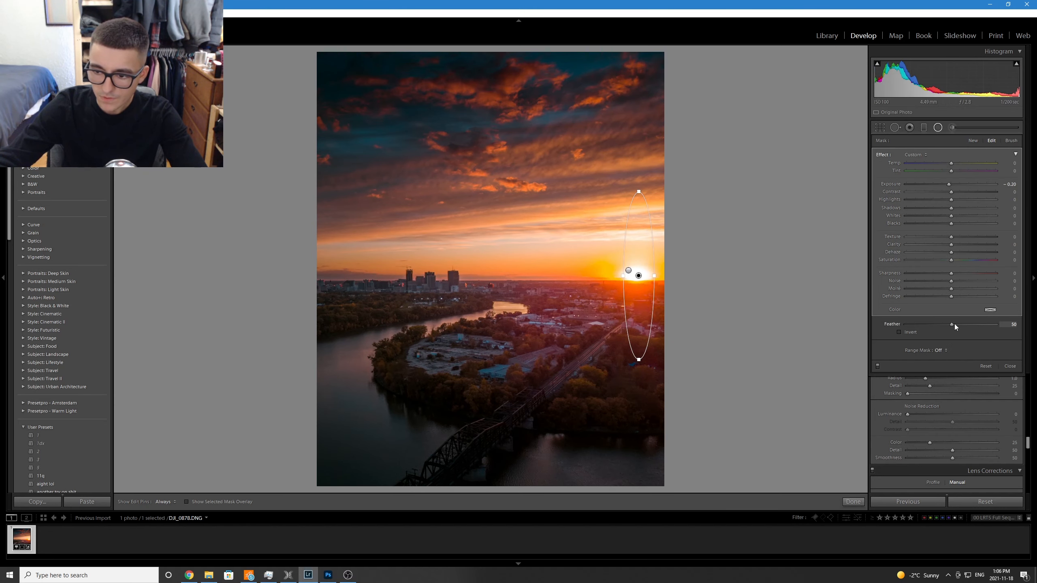
pyautogui.click(909, 333)
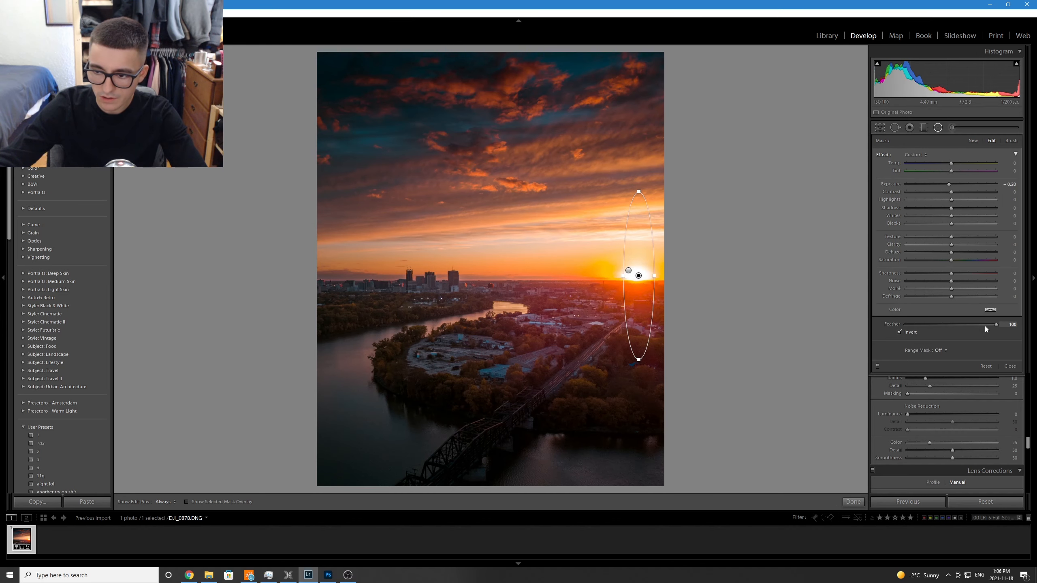
pyautogui.doubleClick(885, 153)
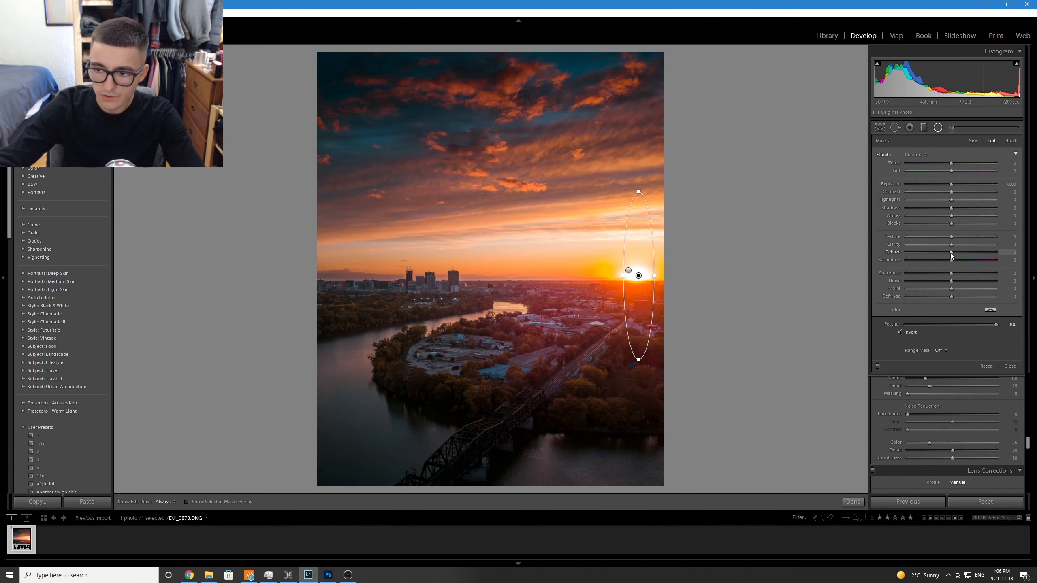
# Give the narrow radial filter Dehaze -39, a warmer Temp, Saturation 26 and Whites 17, and stretch it taller above and below the sun.
pyautogui.moveTo(940, 252); pyautogui.dragTo(939, 252)
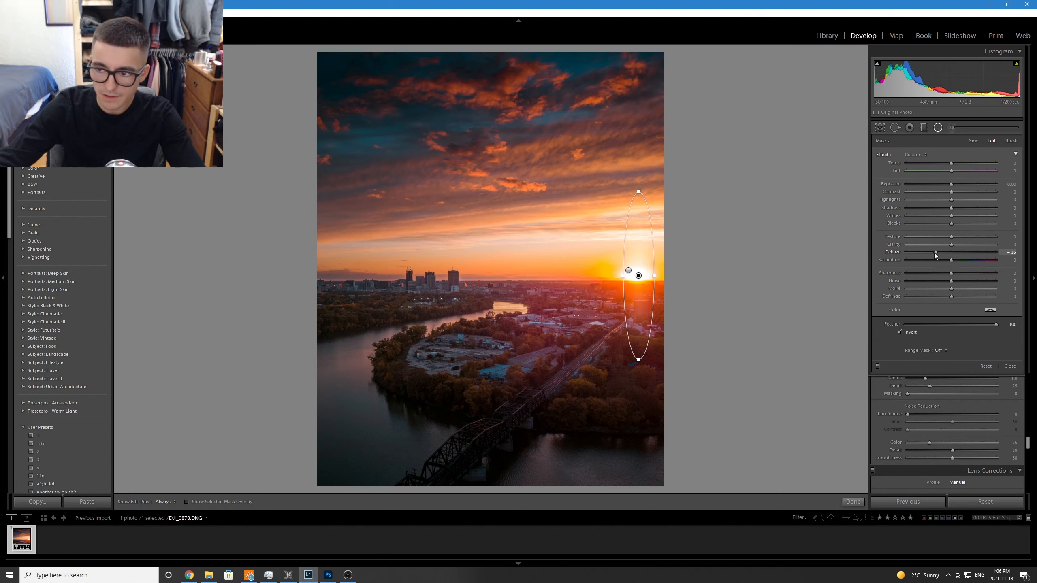
pyautogui.moveTo(935, 252); pyautogui.dragTo(933, 253)
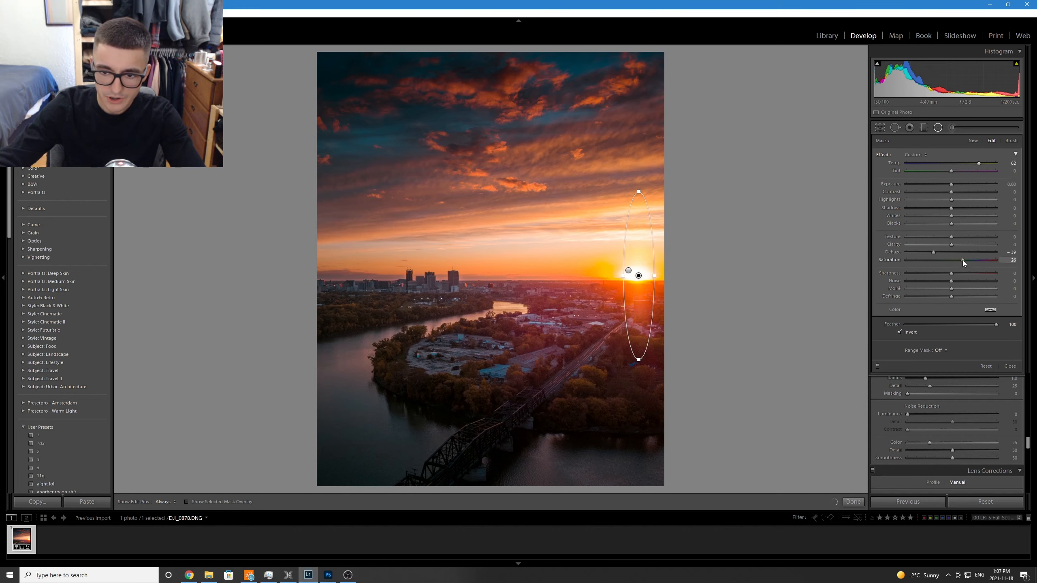
pyautogui.moveTo(951, 216); pyautogui.dragTo(958, 215)
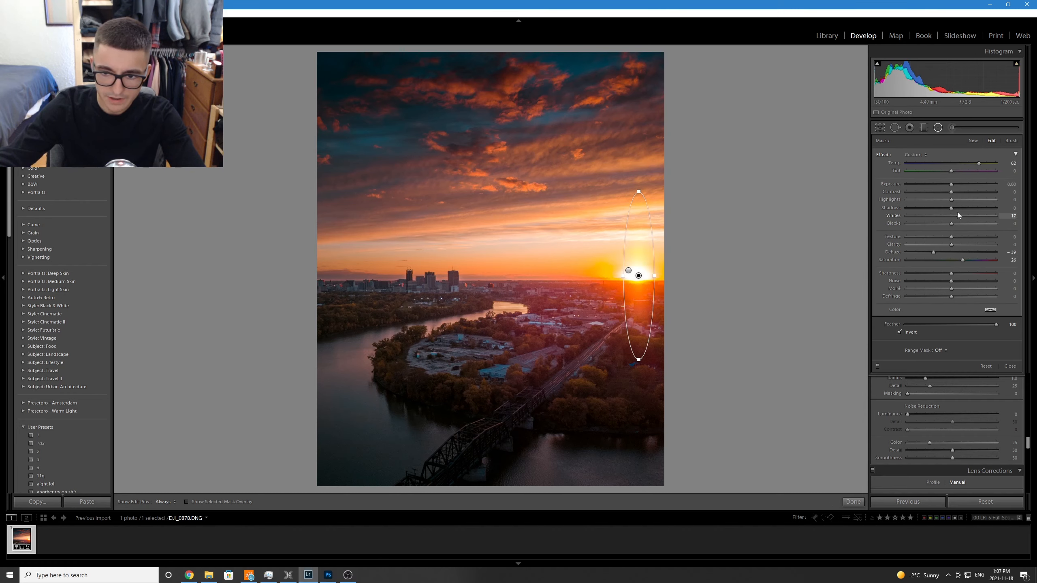
pyautogui.moveTo(639, 358); pyautogui.dragTo(640, 392)
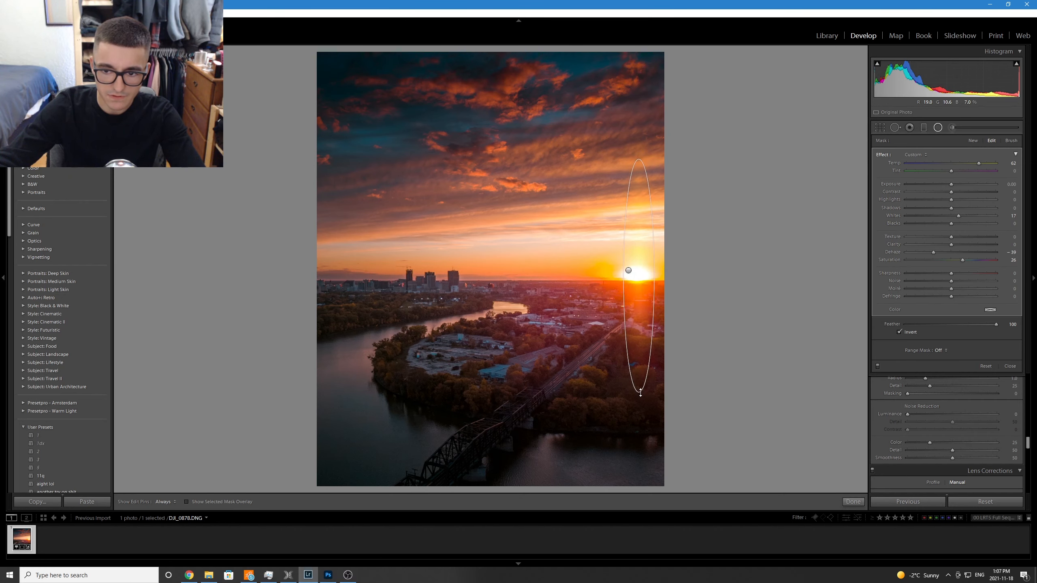
# Close the radial filter and compare the result with the unedited photo.
pyautogui.click(854, 502)
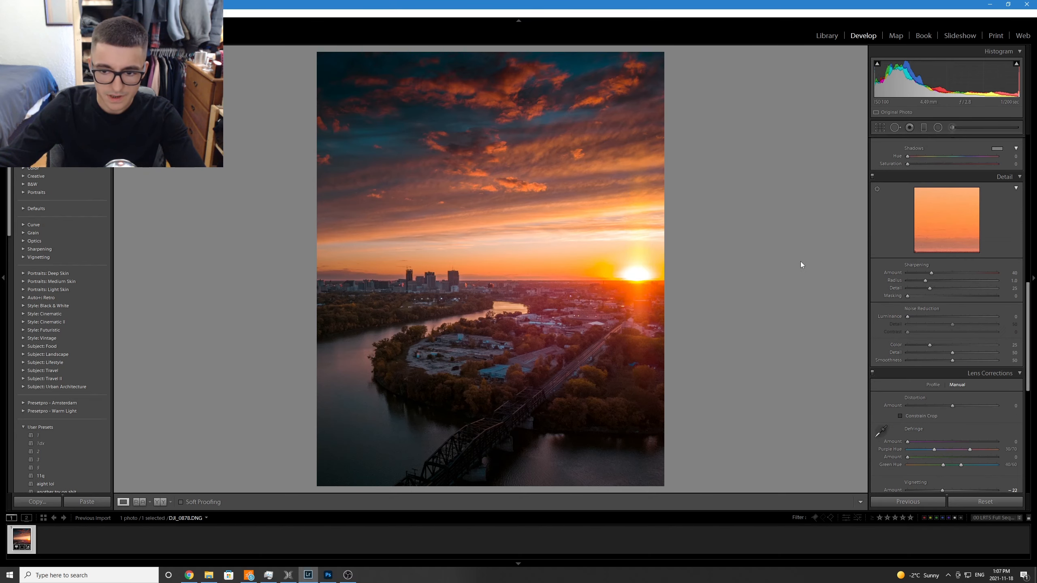
pyautogui.press('\\')
pyautogui.press('\\')
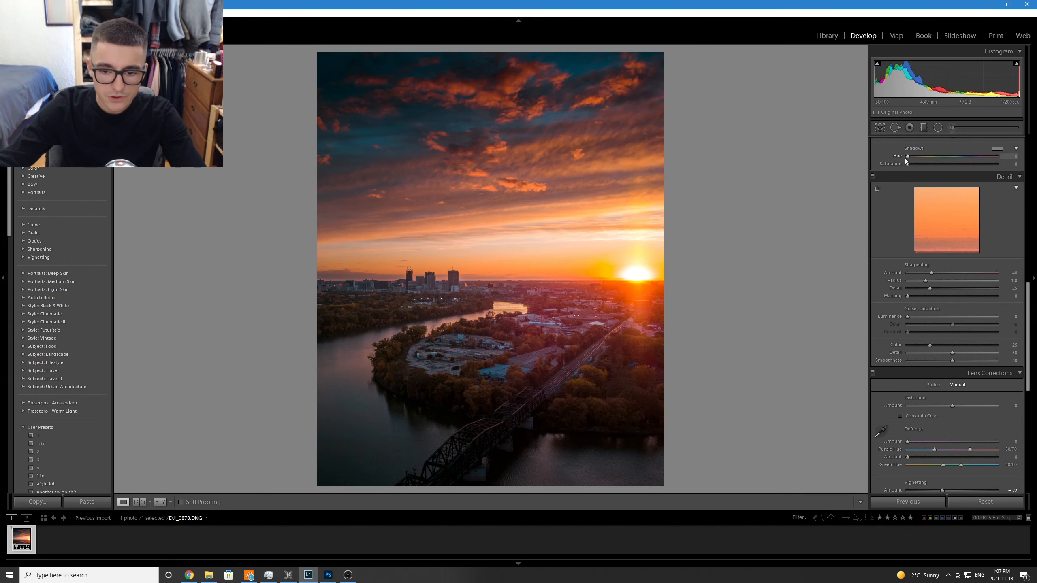
# Set up an adjustment brush for the downtown buildings with Feather 41, Flow 100, Exposure -0.92 and Blacks -12.
pyautogui.click(446, 288)
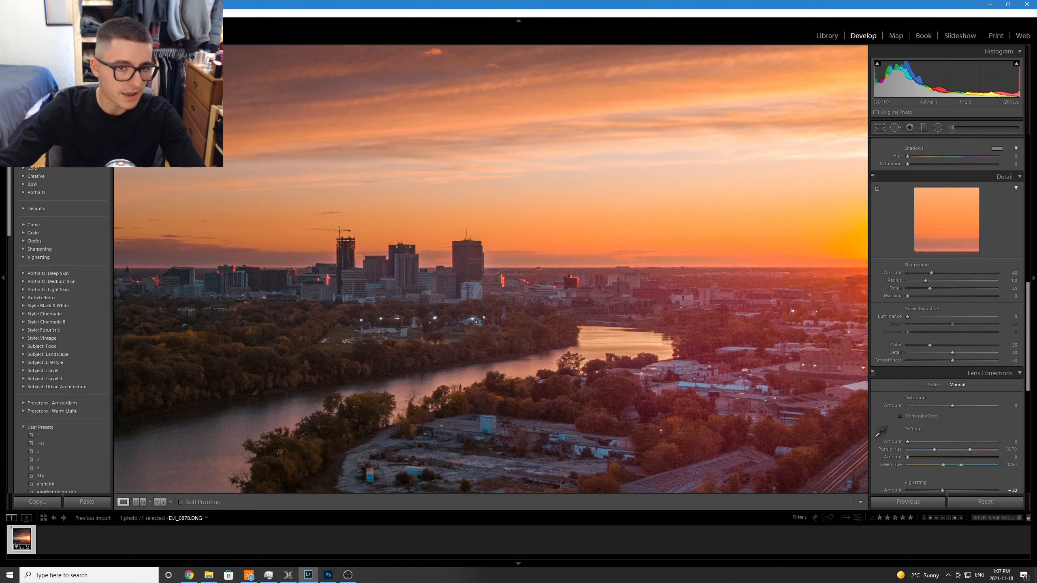
pyautogui.click(456, 254)
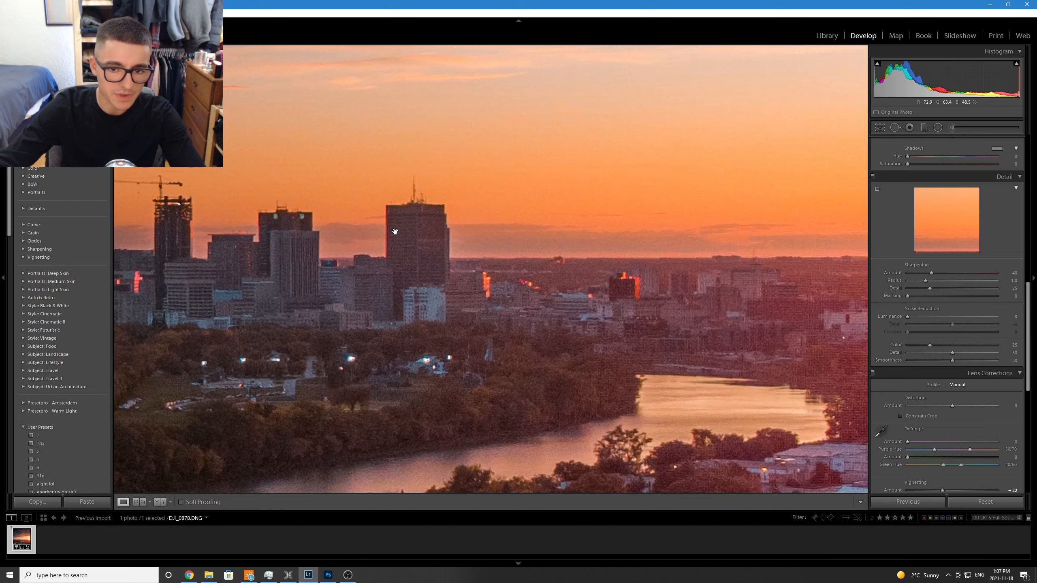
pyautogui.moveTo(417, 249); pyautogui.dragTo(486, 277)
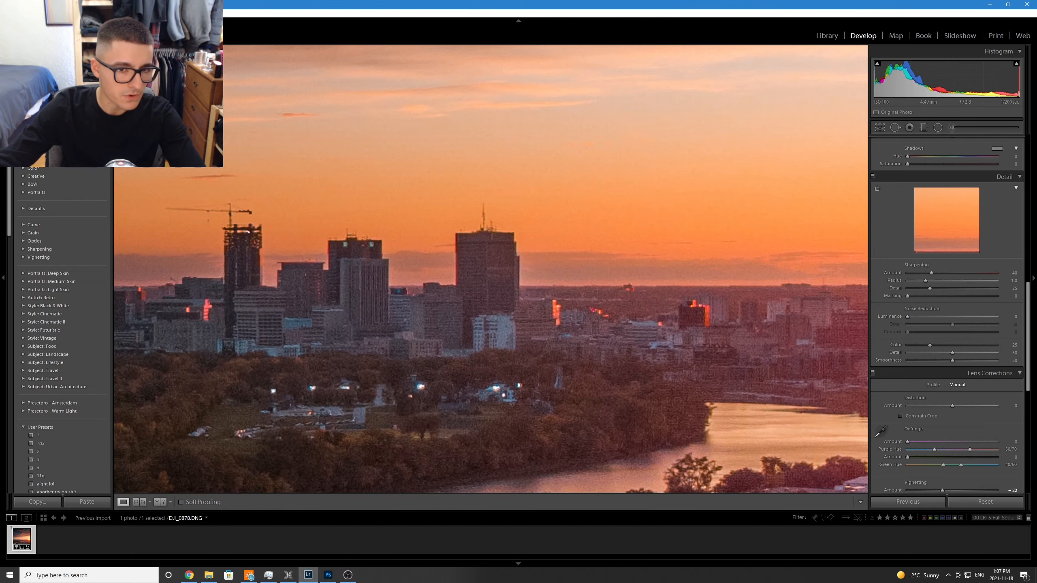
pyautogui.hotkey('ctrl', '=')
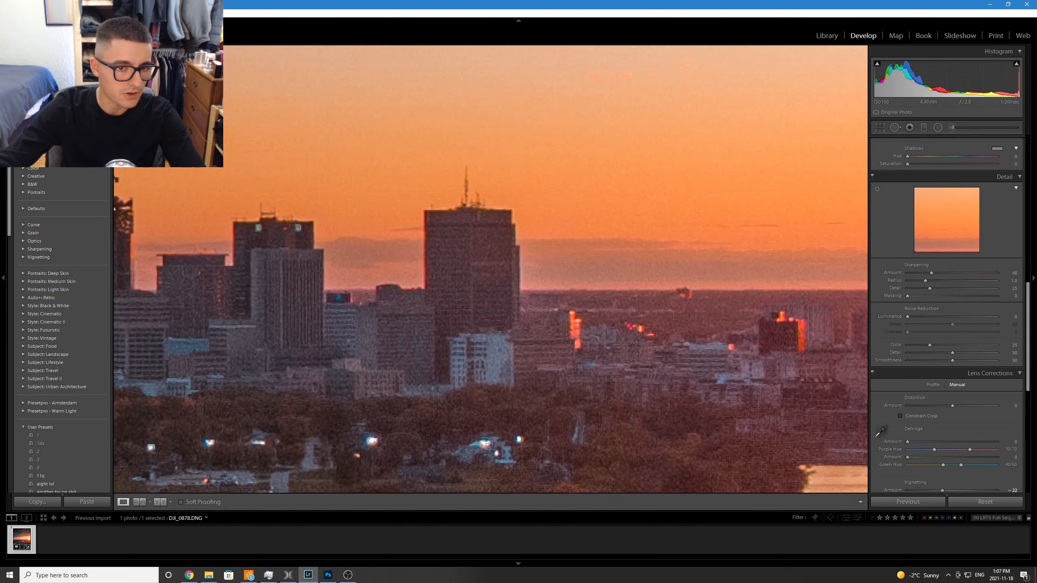
pyautogui.hotkey('ctrl', '=')
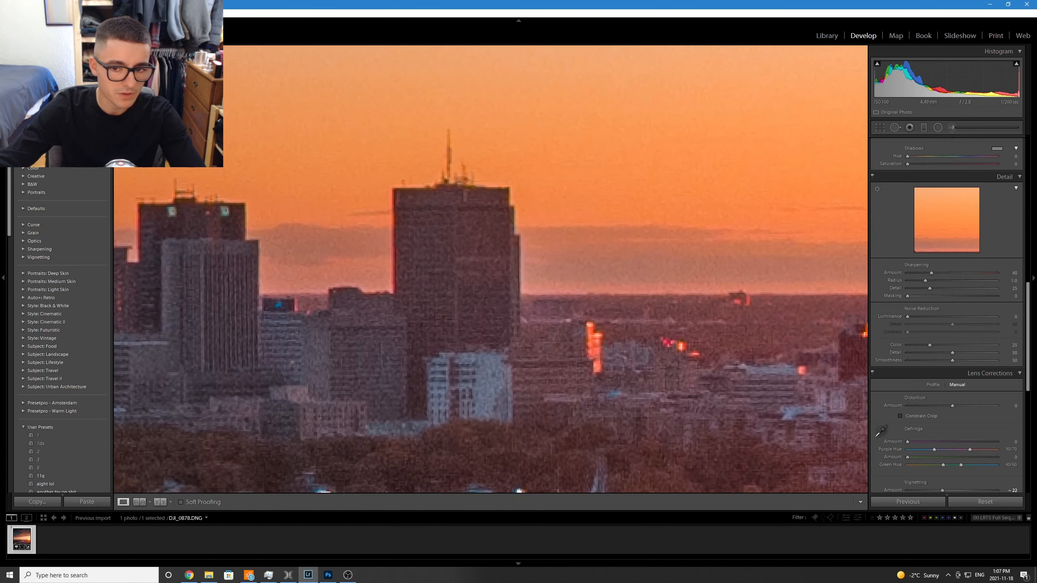
pyautogui.click(953, 127)
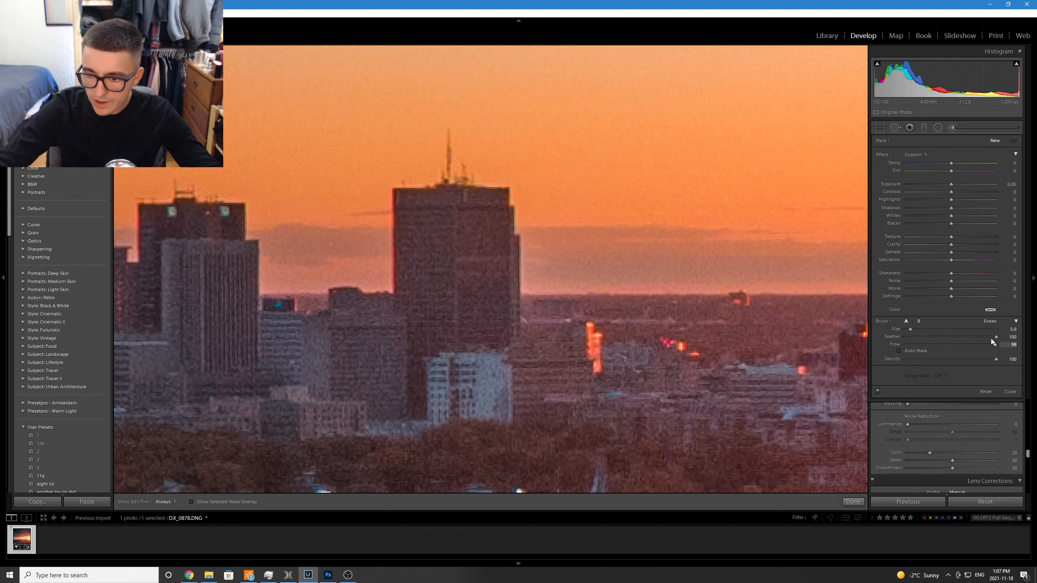
pyautogui.moveTo(991, 344)
pyautogui.mouseDown()
pyautogui.moveTo(999, 344)
pyautogui.moveTo(984, 337)
pyautogui.mouseUp()
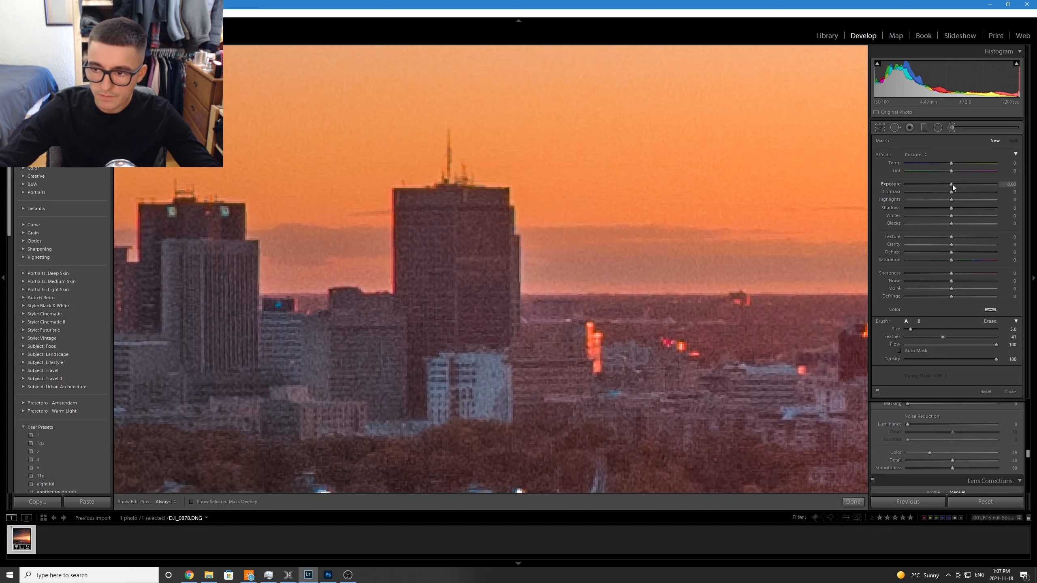
pyautogui.moveTo(953, 185); pyautogui.dragTo(942, 188)
pyautogui.moveTo(954, 227); pyautogui.dragTo(946, 225)
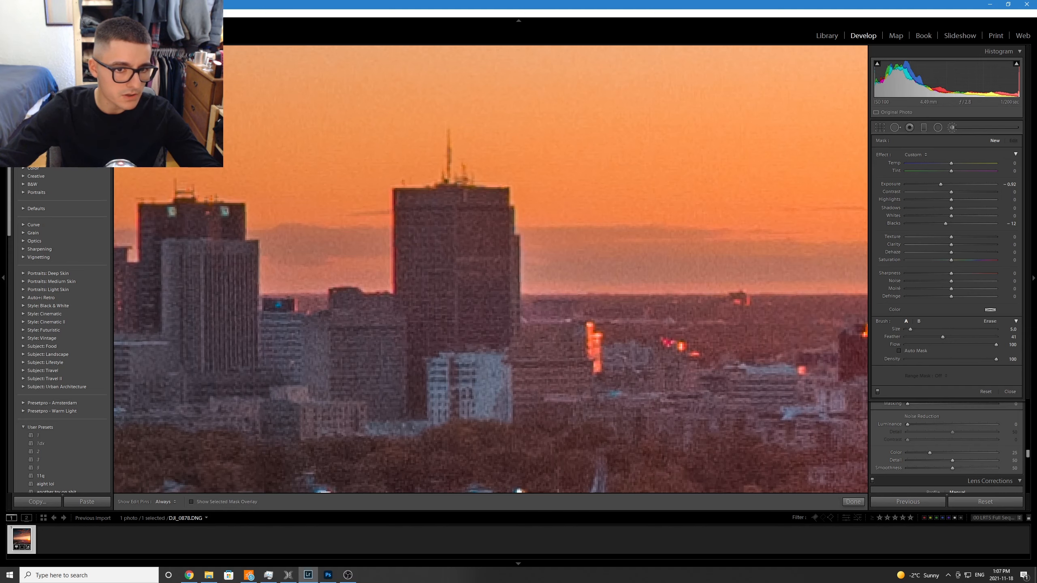
# Paint a short stroke along the roofline of the tallest tower and change the mask to Exposure -0.72 and Blacks -3.
pyautogui.hotkey('ctrl', '=')
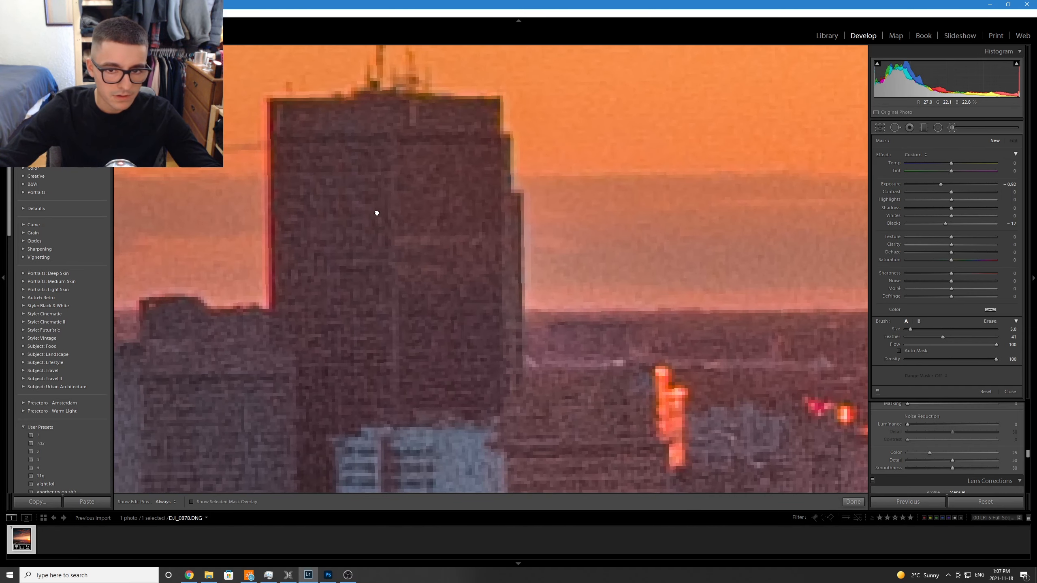
pyautogui.moveTo(375, 213); pyautogui.dragTo(498, 192)
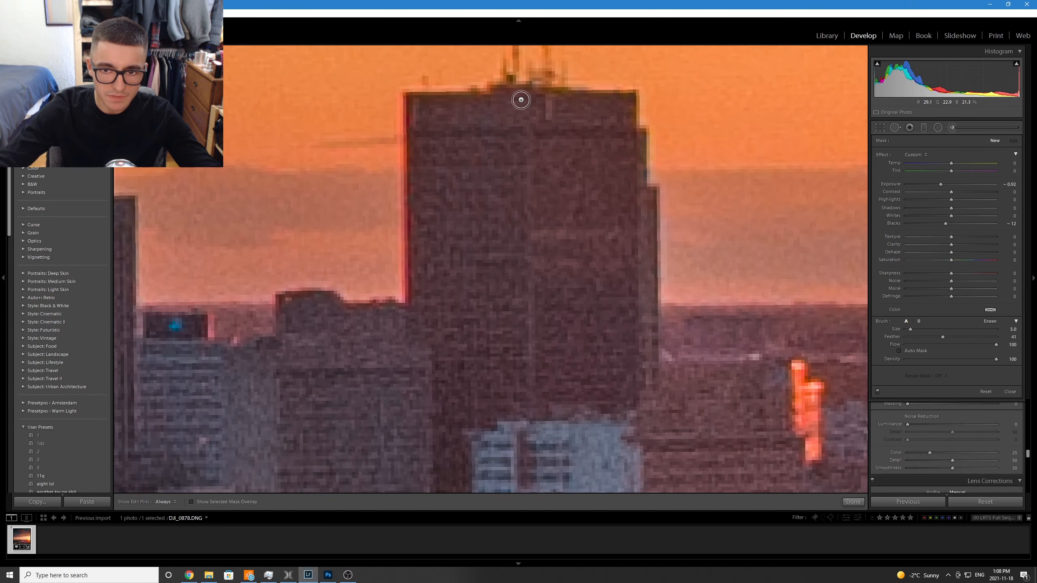
pyautogui.moveTo(509, 97); pyautogui.dragTo(476, 101)
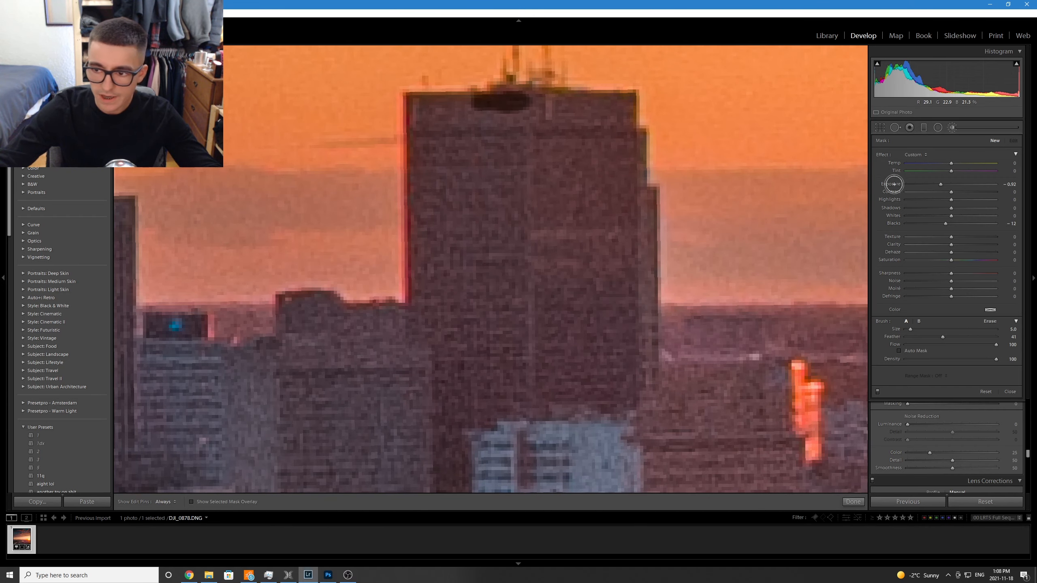
pyautogui.doubleClick(893, 224)
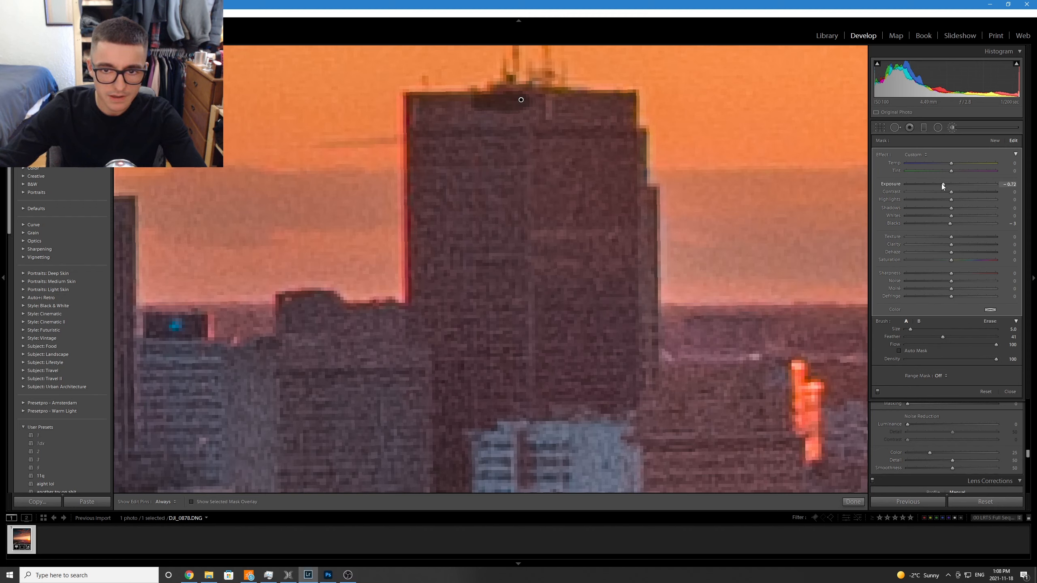
# Brush the darkening mask over the tallest tower's left half, from the roofline to its base beside the pale building.
pyautogui.press('h')
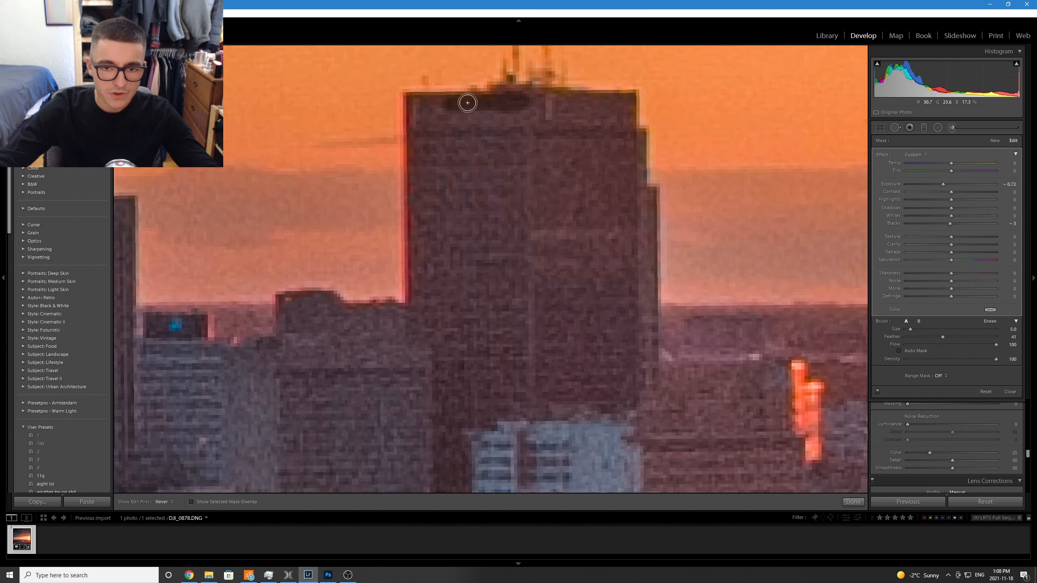
pyautogui.press('h')
pyautogui.moveTo(467, 102)
pyautogui.mouseDown()
pyautogui.moveTo(411, 101)
pyautogui.moveTo(532, 115)
pyautogui.moveTo(514, 108)
pyautogui.moveTo(523, 96)
pyautogui.moveTo(499, 90)
pyautogui.moveTo(521, 101)
pyautogui.moveTo(530, 410)
pyautogui.mouseUp()
pyautogui.press('h')
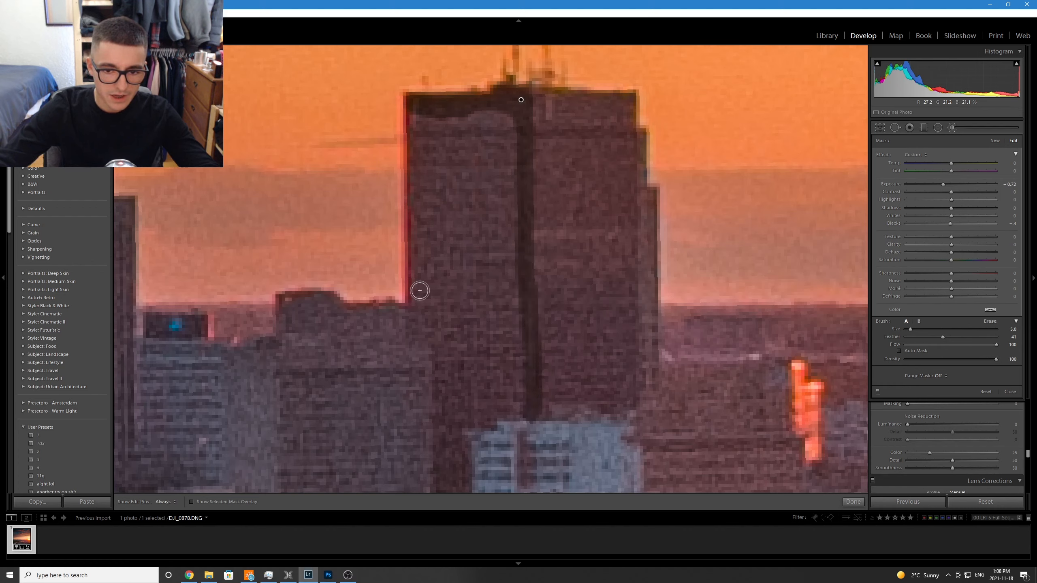
pyautogui.moveTo(420, 290)
pyautogui.mouseDown()
pyautogui.moveTo(415, 112)
pyautogui.moveTo(444, 122)
pyautogui.moveTo(432, 122)
pyautogui.moveTo(500, 114)
pyautogui.moveTo(489, 114)
pyautogui.moveTo(511, 122)
pyautogui.moveTo(508, 133)
pyautogui.moveTo(470, 140)
pyautogui.moveTo(435, 136)
pyautogui.moveTo(457, 140)
pyautogui.moveTo(436, 135)
pyautogui.moveTo(438, 173)
pyautogui.moveTo(434, 134)
pyautogui.moveTo(437, 208)
pyautogui.moveTo(427, 132)
pyautogui.moveTo(436, 235)
pyautogui.moveTo(452, 136)
pyautogui.moveTo(471, 155)
pyautogui.moveTo(475, 219)
pyautogui.moveTo(468, 133)
pyautogui.moveTo(483, 222)
pyautogui.moveTo(484, 147)
pyautogui.moveTo(499, 167)
pyautogui.moveTo(502, 210)
pyautogui.moveTo(511, 138)
pyautogui.moveTo(504, 282)
pyautogui.moveTo(499, 177)
pyautogui.mouseUp()
pyautogui.moveTo(503, 134)
pyautogui.mouseDown()
pyautogui.moveTo(509, 281)
pyautogui.moveTo(502, 143)
pyautogui.moveTo(498, 274)
pyautogui.moveTo(494, 137)
pyautogui.moveTo(492, 241)
pyautogui.moveTo(483, 148)
pyautogui.moveTo(481, 224)
pyautogui.moveTo(468, 220)
pyautogui.moveTo(466, 142)
pyautogui.moveTo(466, 225)
pyautogui.moveTo(449, 136)
pyautogui.moveTo(448, 203)
pyautogui.moveTo(435, 148)
pyautogui.moveTo(435, 223)
pyautogui.moveTo(426, 183)
pyautogui.moveTo(426, 224)
pyautogui.moveTo(424, 204)
pyautogui.moveTo(440, 289)
pyautogui.moveTo(426, 174)
pyautogui.moveTo(415, 220)
pyautogui.moveTo(422, 149)
pyautogui.moveTo(462, 284)
pyautogui.moveTo(474, 230)
pyautogui.moveTo(495, 307)
pyautogui.moveTo(503, 287)
pyautogui.moveTo(513, 317)
pyautogui.moveTo(513, 295)
pyautogui.moveTo(476, 318)
pyautogui.moveTo(486, 318)
pyautogui.moveTo(452, 366)
pyautogui.moveTo(447, 448)
pyautogui.moveTo(433, 444)
pyautogui.moveTo(431, 462)
pyautogui.moveTo(433, 447)
pyautogui.moveTo(431, 456)
pyautogui.moveTo(460, 461)
pyautogui.moveTo(450, 390)
pyautogui.moveTo(451, 434)
pyautogui.moveTo(441, 415)
pyautogui.moveTo(438, 449)
pyautogui.moveTo(447, 342)
pyautogui.moveTo(457, 393)
pyautogui.moveTo(458, 326)
pyautogui.moveTo(474, 328)
pyautogui.moveTo(459, 276)
pyautogui.moveTo(440, 323)
pyautogui.mouseUp()
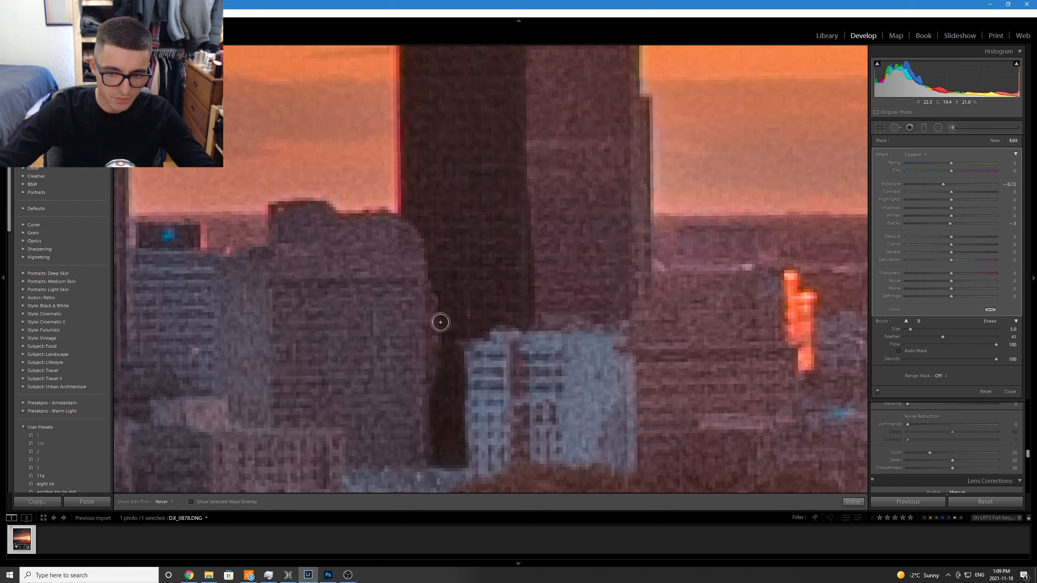
pyautogui.press('h')
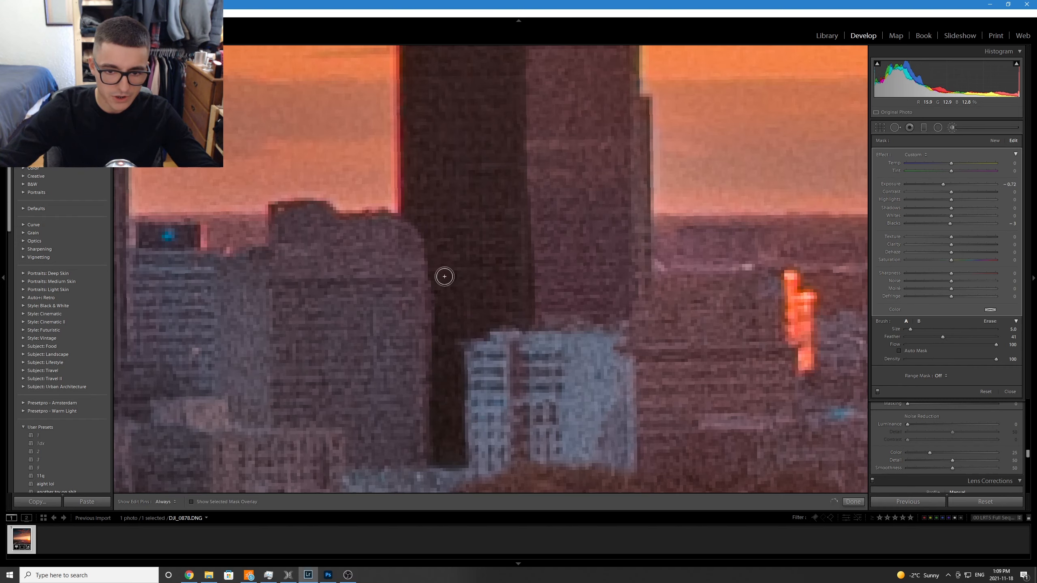
# Brush the darkening mask down the left part of the vertically ribbed office block.
pyautogui.moveTo(444, 276); pyautogui.dragTo(853, 307)
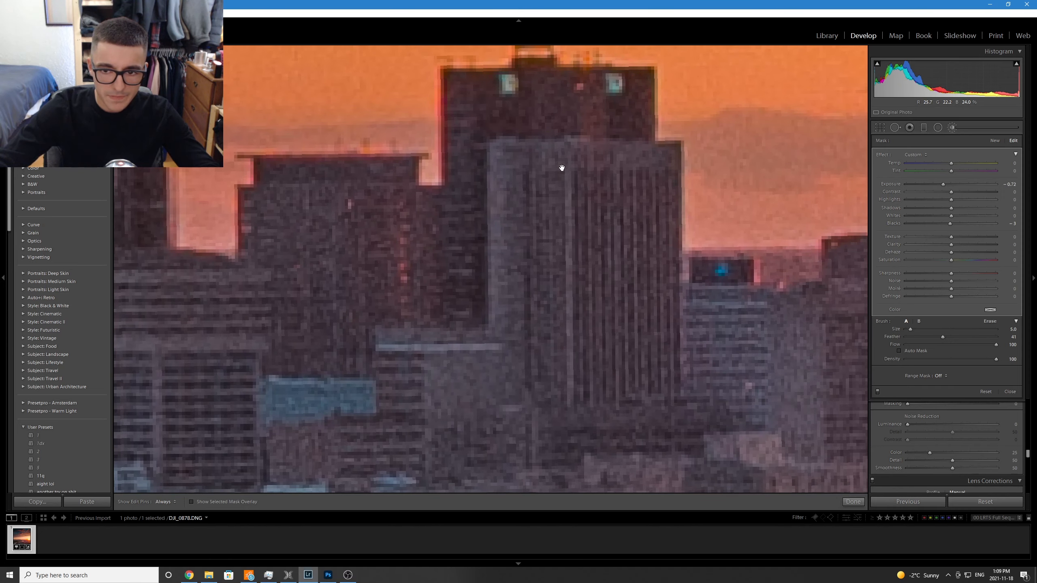
pyautogui.press('h')
pyautogui.moveTo(559, 145)
pyautogui.mouseDown()
pyautogui.moveTo(564, 277)
pyautogui.moveTo(552, 401)
pyautogui.moveTo(532, 392)
pyautogui.moveTo(547, 316)
pyautogui.moveTo(557, 372)
pyautogui.moveTo(552, 264)
pyautogui.moveTo(546, 350)
pyautogui.moveTo(534, 264)
pyautogui.moveTo(539, 322)
pyautogui.moveTo(540, 216)
pyautogui.moveTo(541, 282)
pyautogui.moveTo(546, 210)
pyautogui.moveTo(553, 258)
pyautogui.moveTo(557, 152)
pyautogui.moveTo(534, 147)
pyautogui.moveTo(534, 202)
pyautogui.moveTo(547, 183)
pyautogui.moveTo(543, 253)
pyautogui.mouseUp()
pyautogui.moveTo(532, 164)
pyautogui.mouseDown()
pyautogui.moveTo(519, 147)
pyautogui.moveTo(498, 145)
pyautogui.moveTo(499, 319)
pyautogui.moveTo(532, 319)
pyautogui.moveTo(517, 245)
pyautogui.moveTo(519, 314)
pyautogui.moveTo(509, 157)
pyautogui.moveTo(521, 229)
pyautogui.moveTo(519, 170)
pyautogui.moveTo(530, 215)
pyautogui.mouseUp()
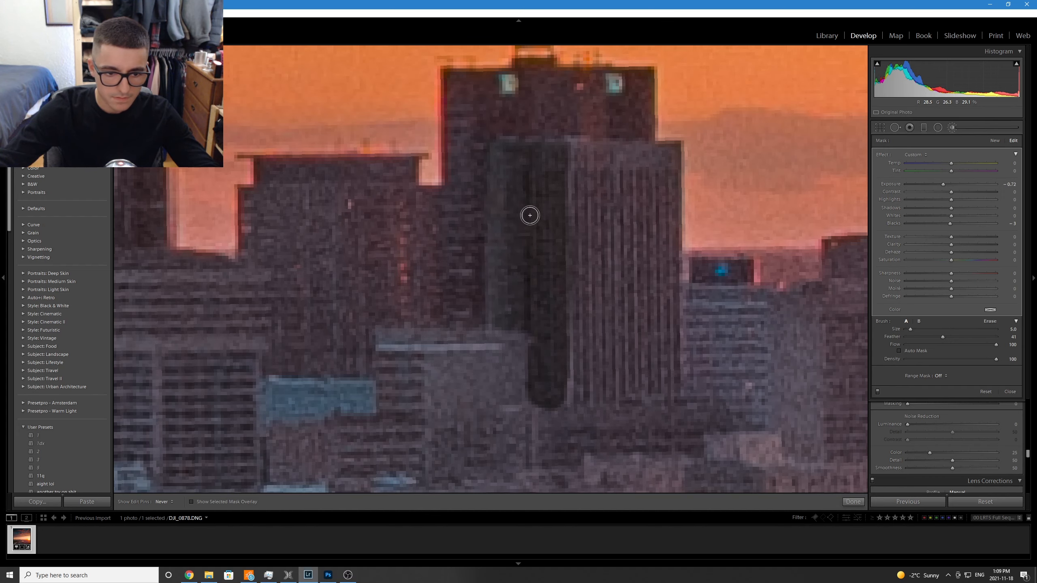
# Brush the darkening mask over the left half of the horizontally banded building beside the tower under construction.
pyautogui.moveTo(322, 335); pyautogui.dragTo(613, 264)
pyautogui.press('h')
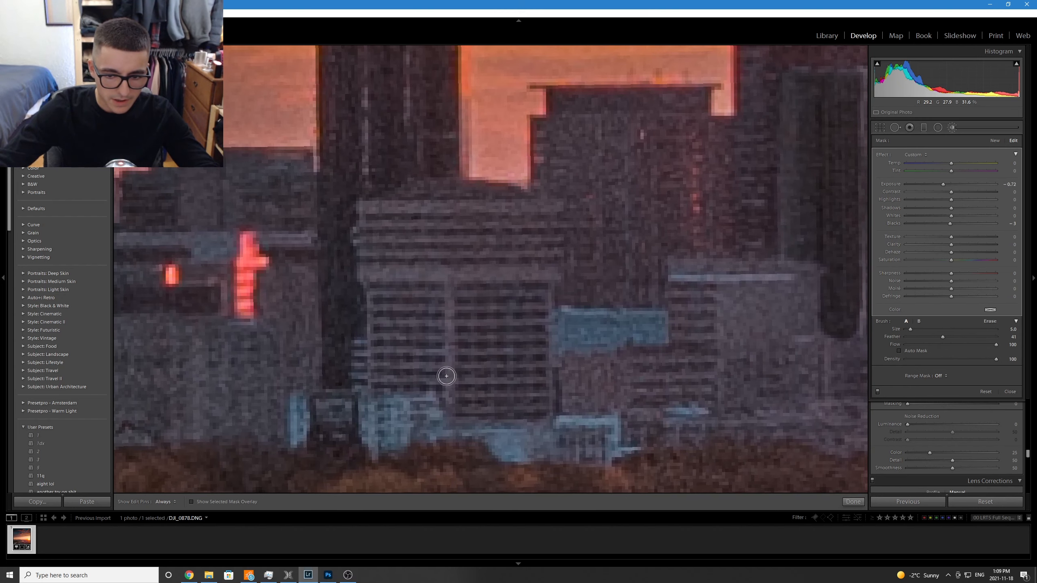
pyautogui.moveTo(446, 370)
pyautogui.mouseDown()
pyautogui.moveTo(447, 183)
pyautogui.moveTo(368, 203)
pyautogui.moveTo(428, 208)
pyautogui.moveTo(428, 256)
pyautogui.moveTo(411, 221)
pyautogui.moveTo(388, 256)
pyautogui.moveTo(382, 215)
pyautogui.moveTo(368, 239)
pyautogui.moveTo(364, 209)
pyautogui.moveTo(377, 253)
pyautogui.moveTo(368, 283)
pyautogui.moveTo(369, 264)
pyautogui.moveTo(394, 297)
pyautogui.moveTo(408, 249)
pyautogui.moveTo(422, 299)
pyautogui.moveTo(438, 256)
pyautogui.moveTo(431, 339)
pyautogui.moveTo(430, 295)
pyautogui.moveTo(418, 305)
pyautogui.moveTo(416, 346)
pyautogui.moveTo(410, 298)
pyautogui.moveTo(395, 342)
pyautogui.moveTo(394, 301)
pyautogui.moveTo(386, 339)
pyautogui.moveTo(376, 304)
pyautogui.moveTo(377, 381)
pyautogui.moveTo(426, 388)
pyautogui.moveTo(439, 375)
pyautogui.moveTo(417, 329)
pyautogui.moveTo(401, 358)
pyautogui.mouseUp()
pyautogui.press('space')
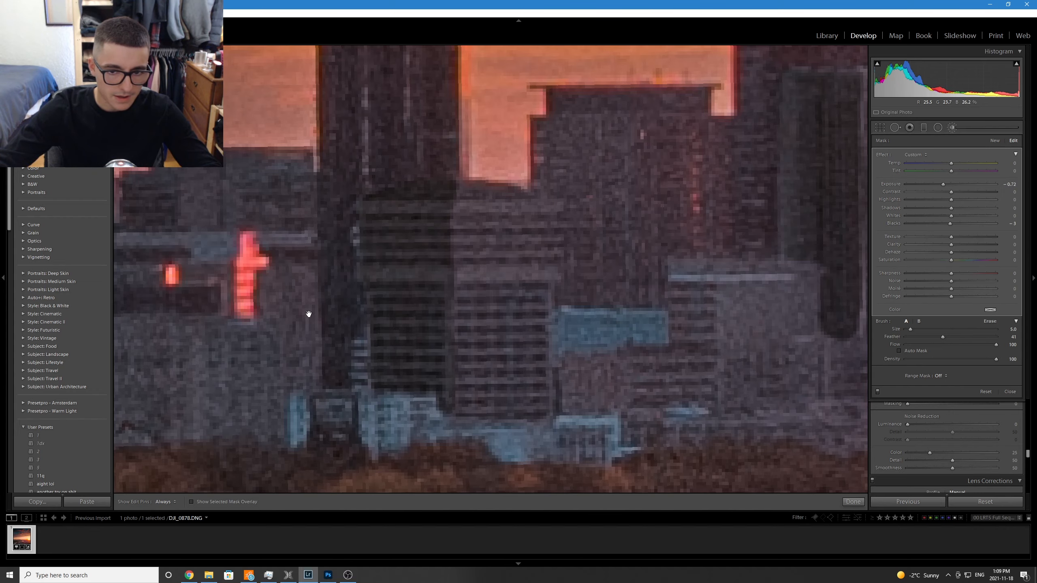
pyautogui.moveTo(254, 317)
pyautogui.mouseDown()
pyautogui.moveTo(537, 463)
pyautogui.moveTo(698, 296)
pyautogui.moveTo(0, 316)
pyautogui.mouseUp()
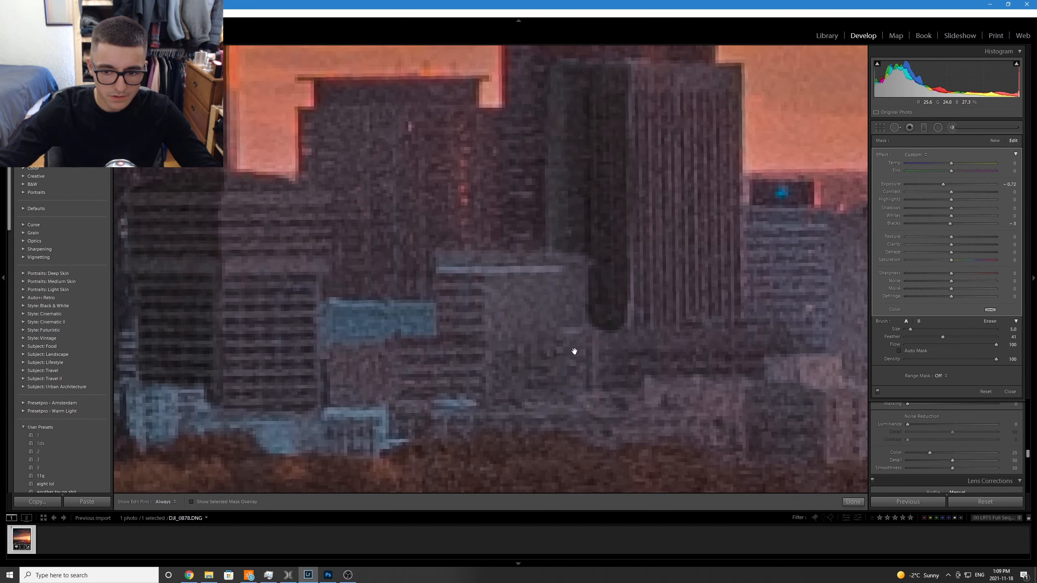
pyautogui.moveTo(574, 351); pyautogui.dragTo(293, 302)
pyautogui.press('alt')
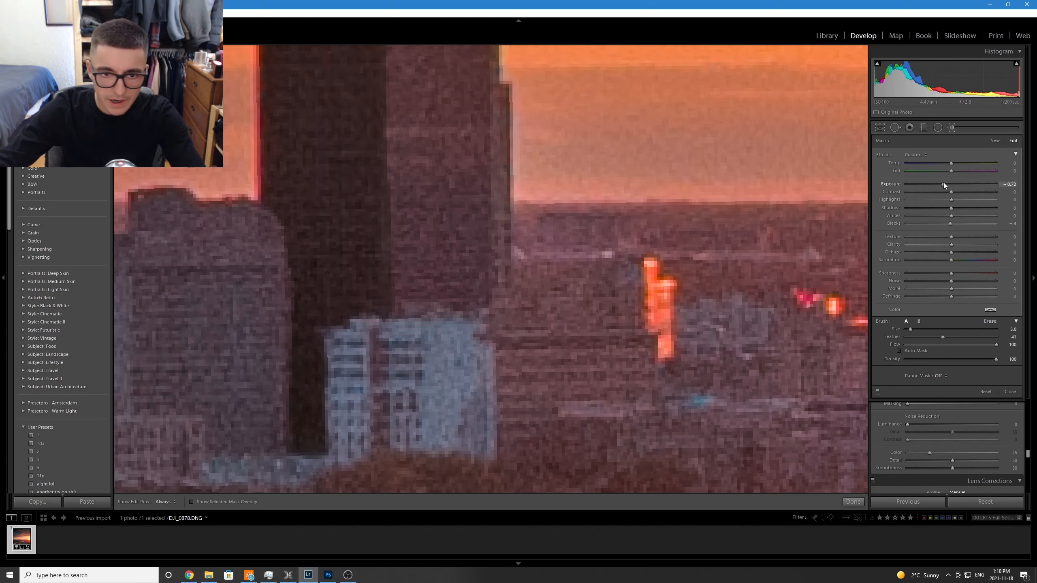
# Raise the building darkening mask's Exposure to -0.22, check it on the whole photo and close the brush.
pyautogui.moveTo(942, 182); pyautogui.dragTo(945, 184)
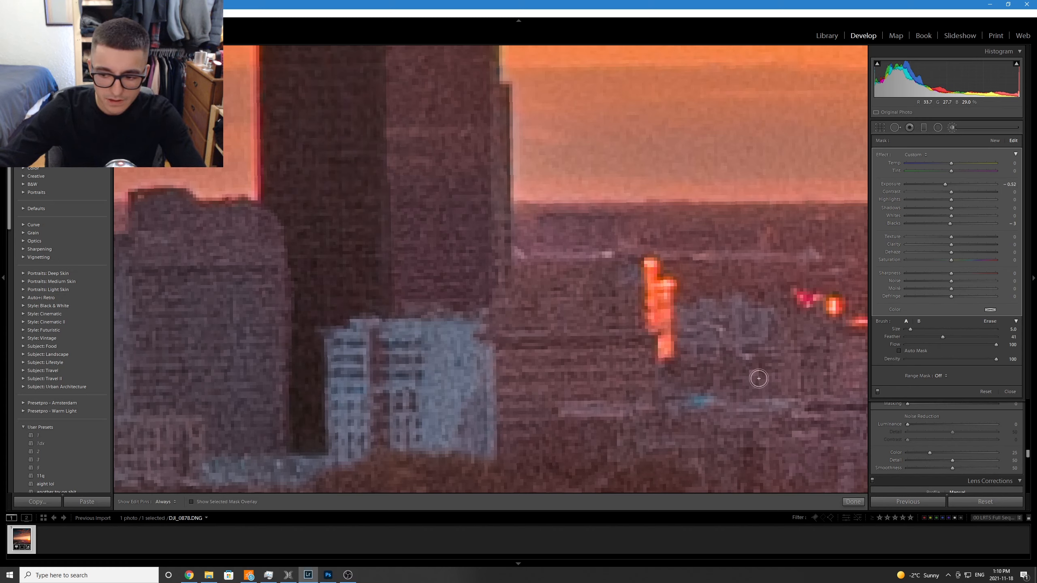
pyautogui.press('z')
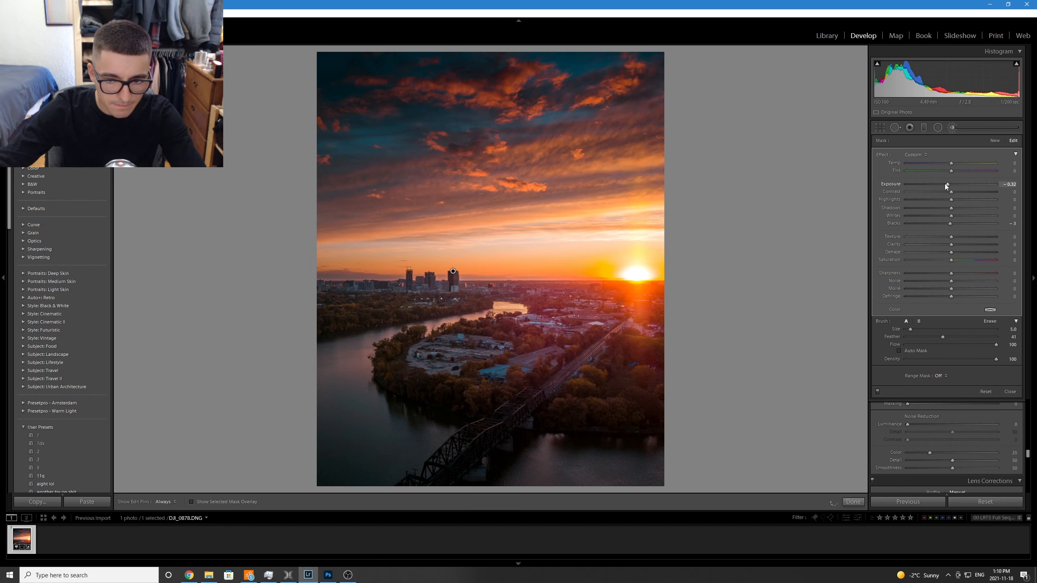
pyautogui.moveTo(946, 183); pyautogui.dragTo(949, 185)
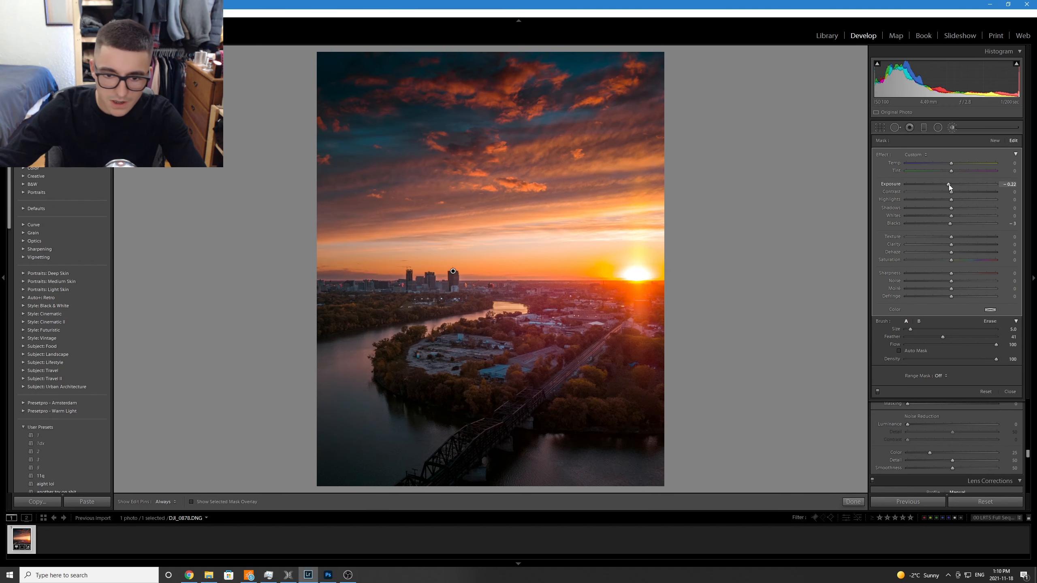
pyautogui.click(852, 501)
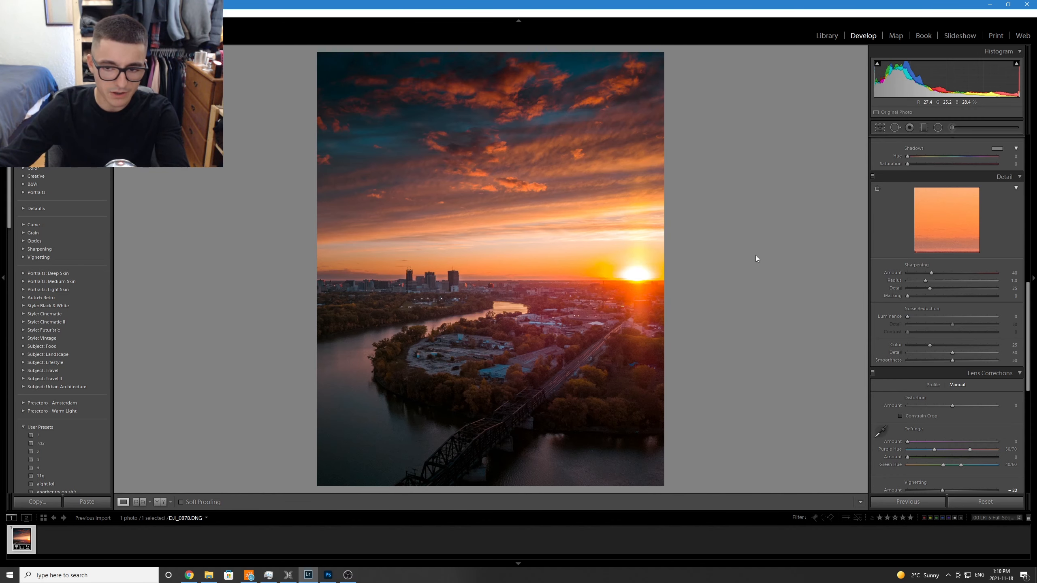
# Toggle the brush adjustments to compare the buildings with and without the darkening mask, and close the brush.
pyautogui.click(951, 127)
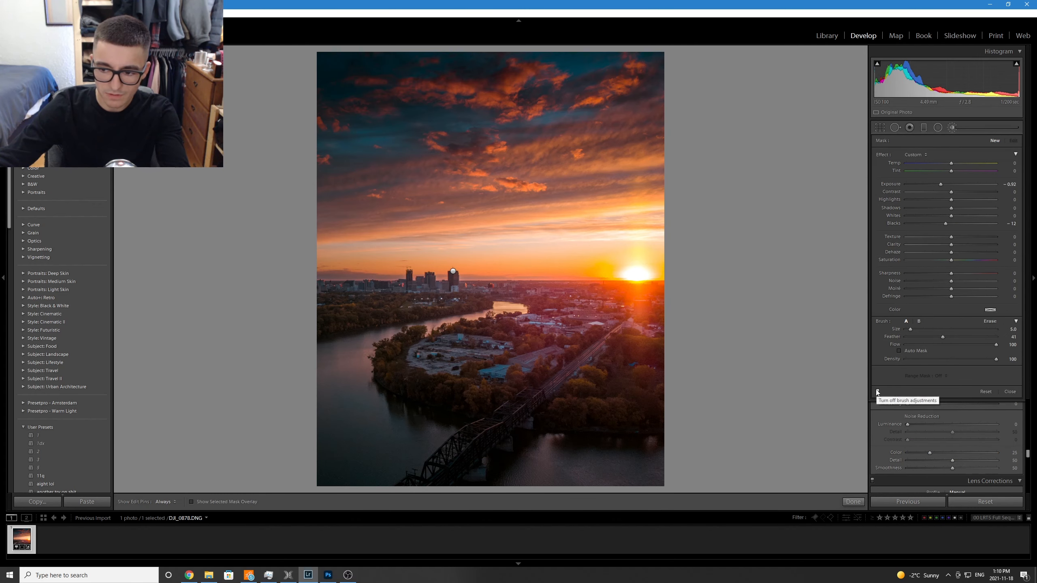
pyautogui.click(877, 393)
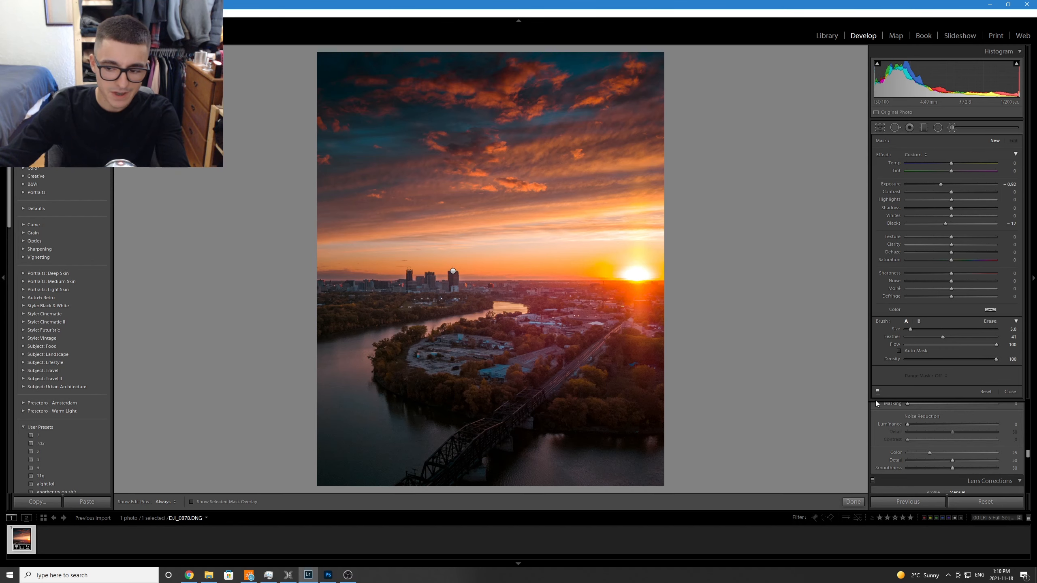
pyautogui.click(858, 503)
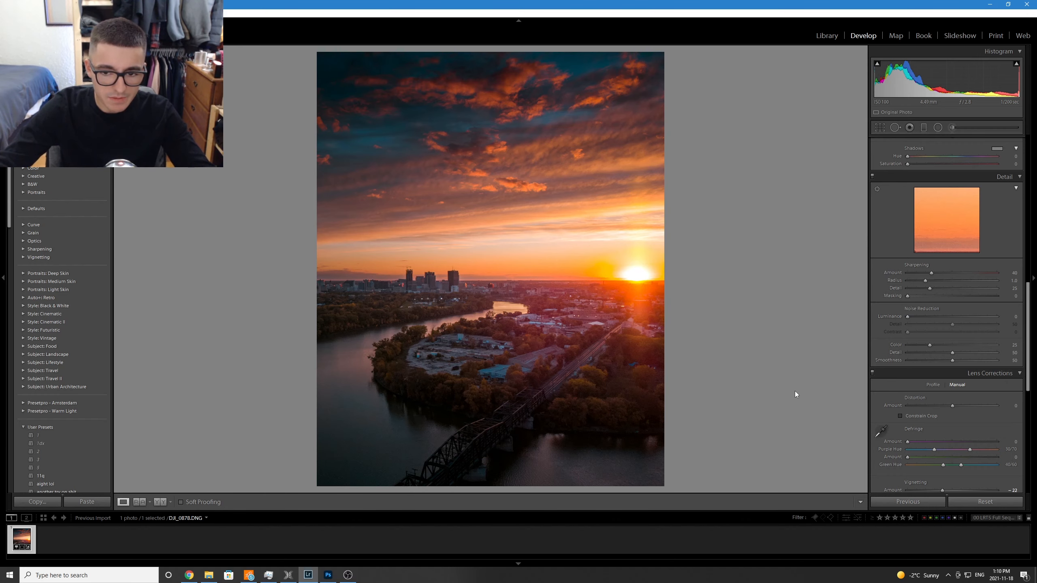
# In the HSL hue adjustments, set Red to -20, Orange to -5 and Yellow to +60.
pyautogui.scroll(-8, 992, 451)
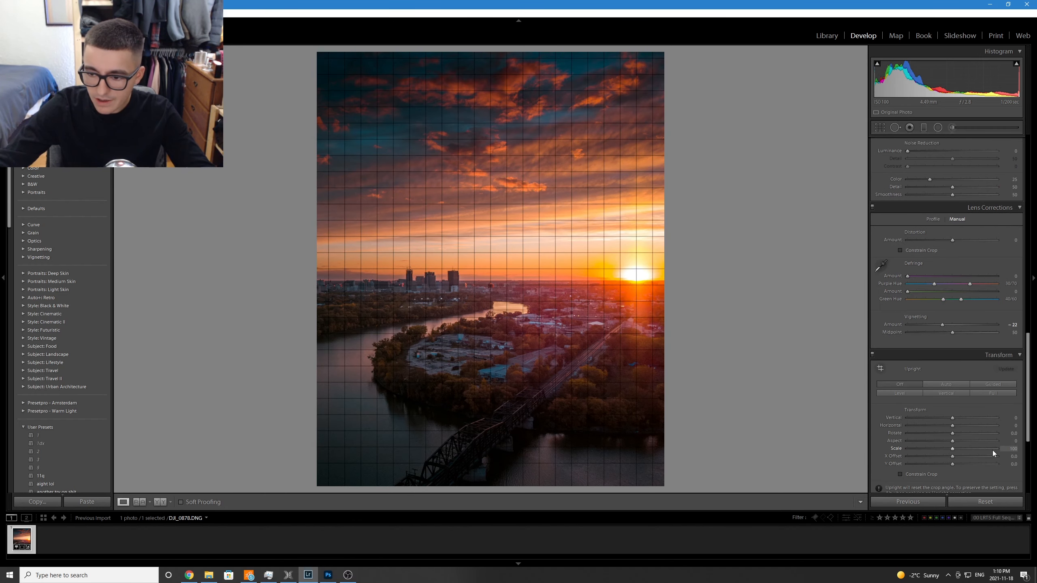
pyautogui.scroll(6, 985, 400)
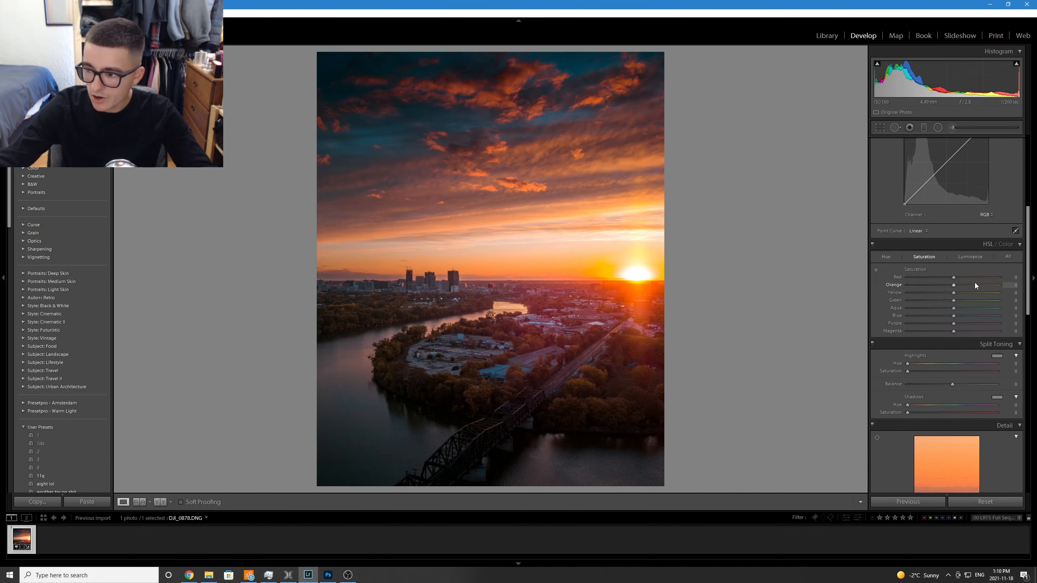
pyautogui.click(887, 256)
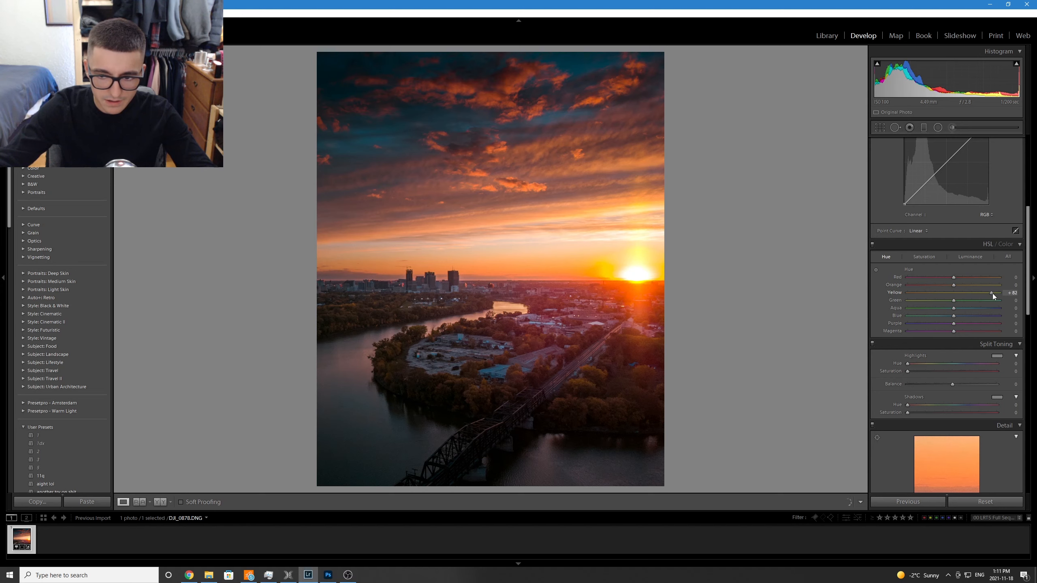
pyautogui.moveTo(908, 292); pyautogui.dragTo(969, 300)
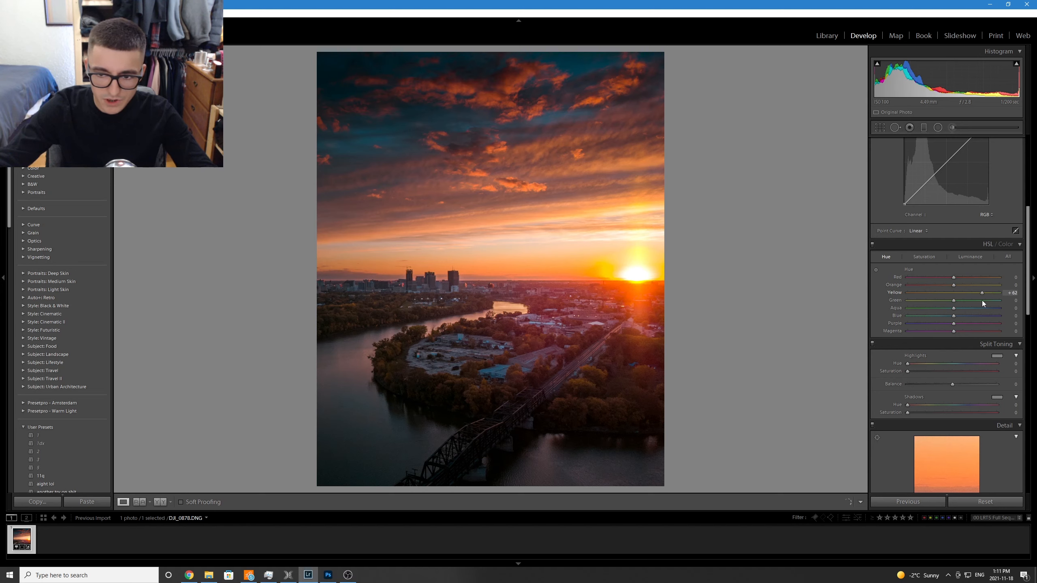
pyautogui.moveTo(978, 299); pyautogui.dragTo(974, 298)
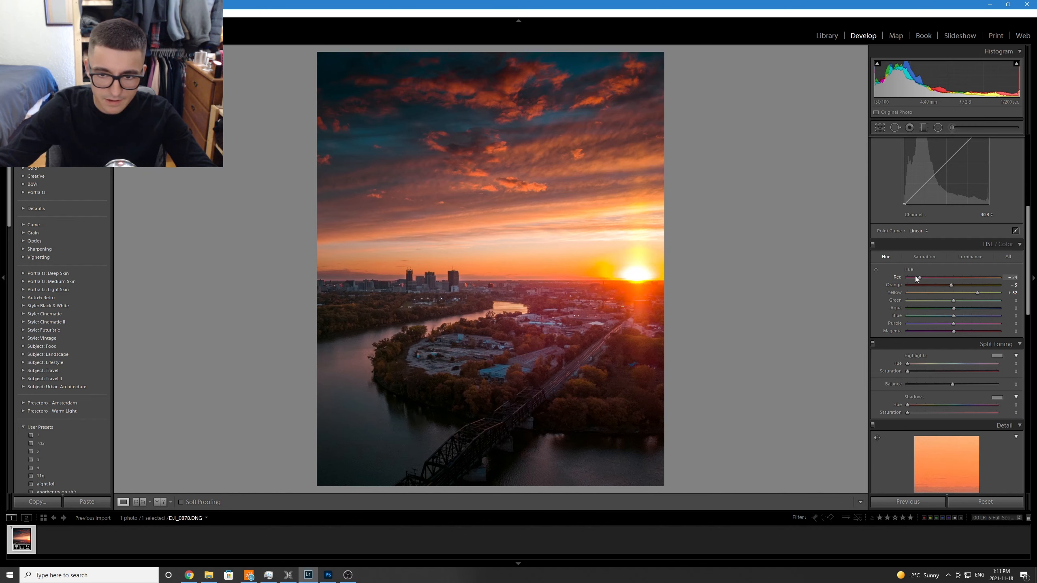
pyautogui.moveTo(916, 277); pyautogui.dragTo(948, 281)
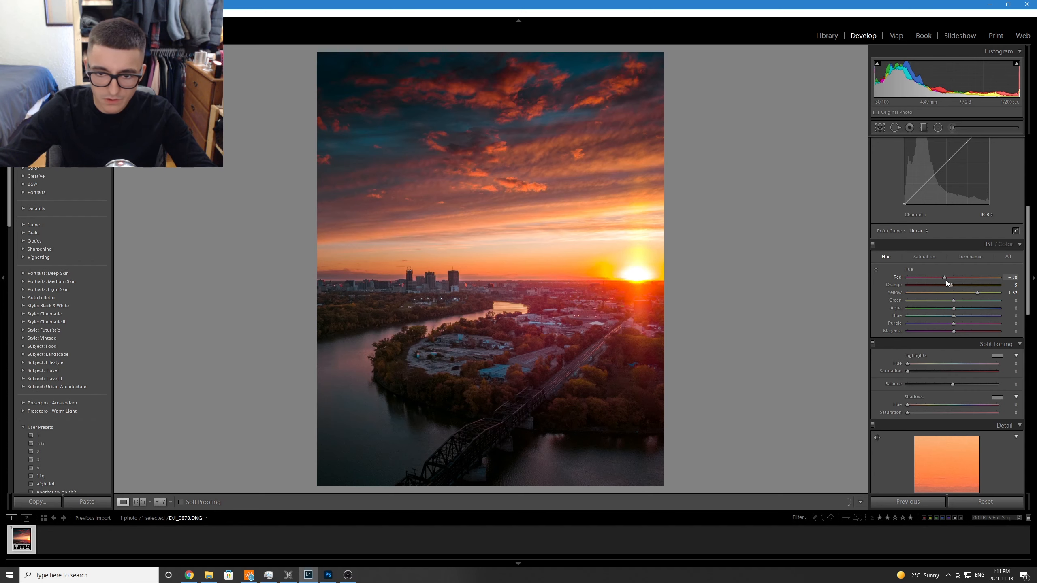
pyautogui.moveTo(975, 293); pyautogui.dragTo(979, 293)
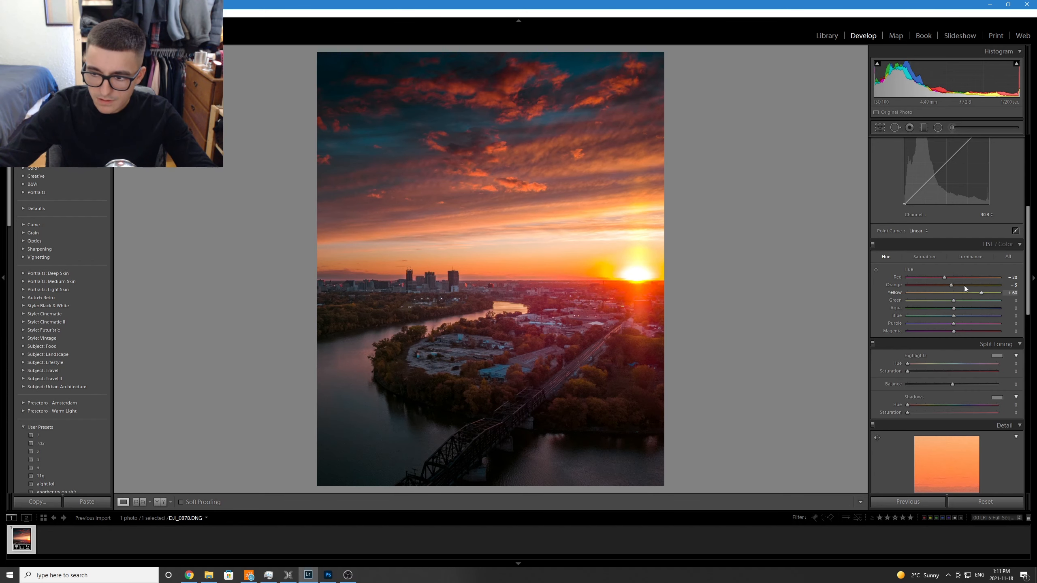
# Set the HSL Yellow saturation to +27 and compare the photo with and without the HSL adjustments.
pyautogui.click(925, 257)
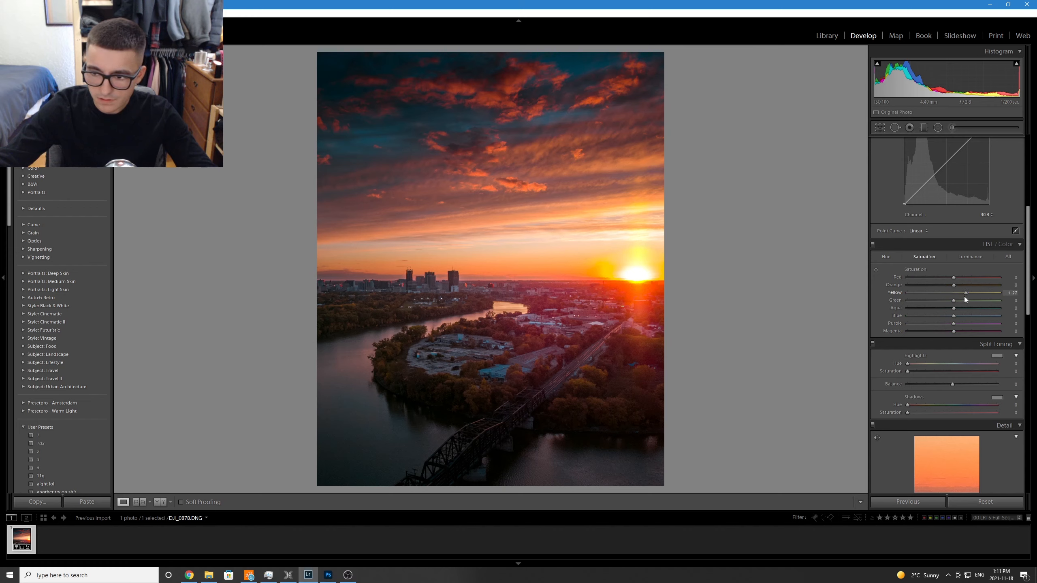
pyautogui.click(872, 245)
pyautogui.click(873, 245)
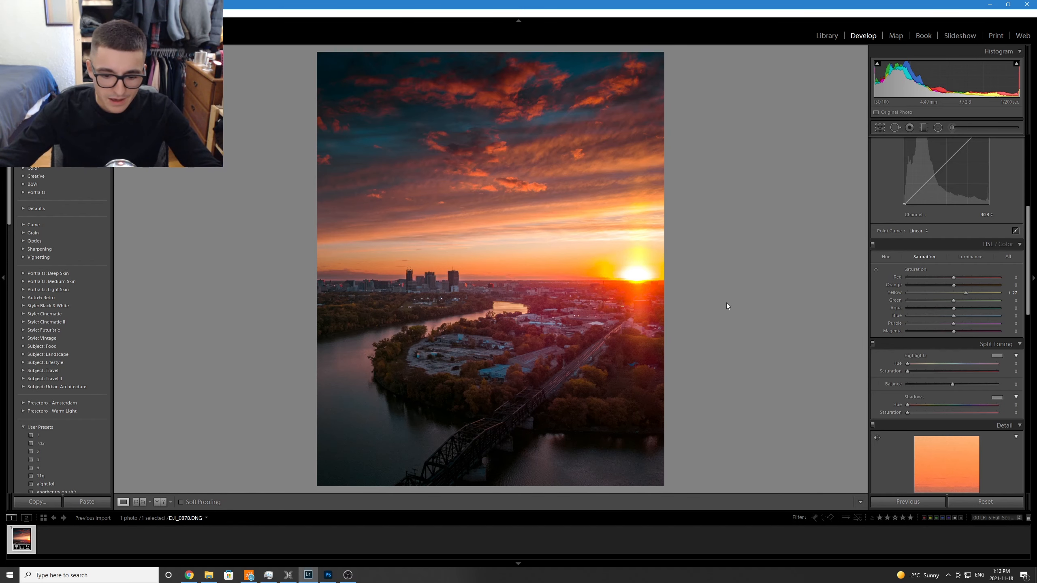
# Switch to Photoshop, unlock the Background layer and add a Color Balance adjustment layer above it.
pyautogui.click(327, 574)
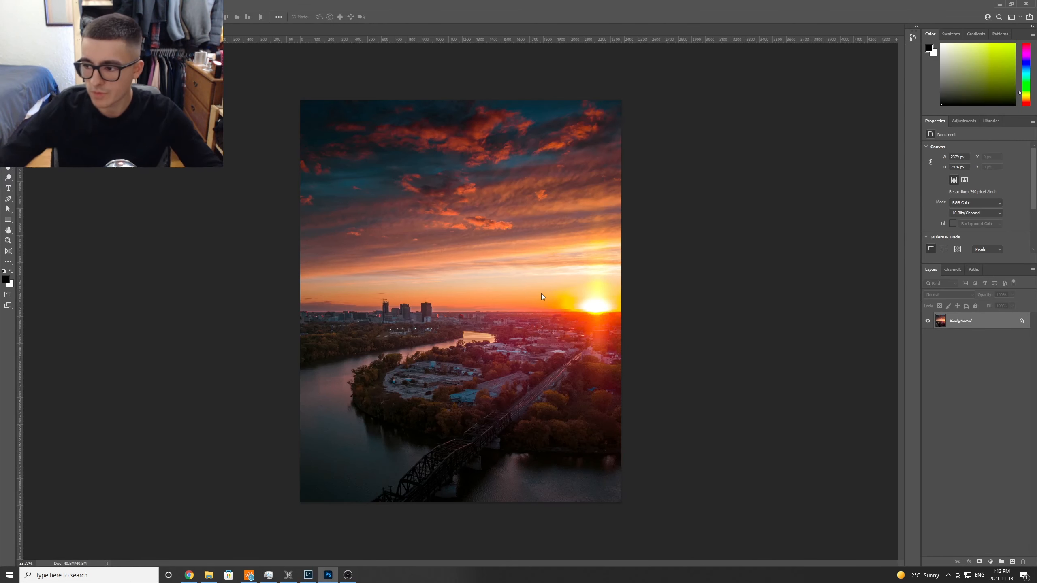
pyautogui.click(1020, 322)
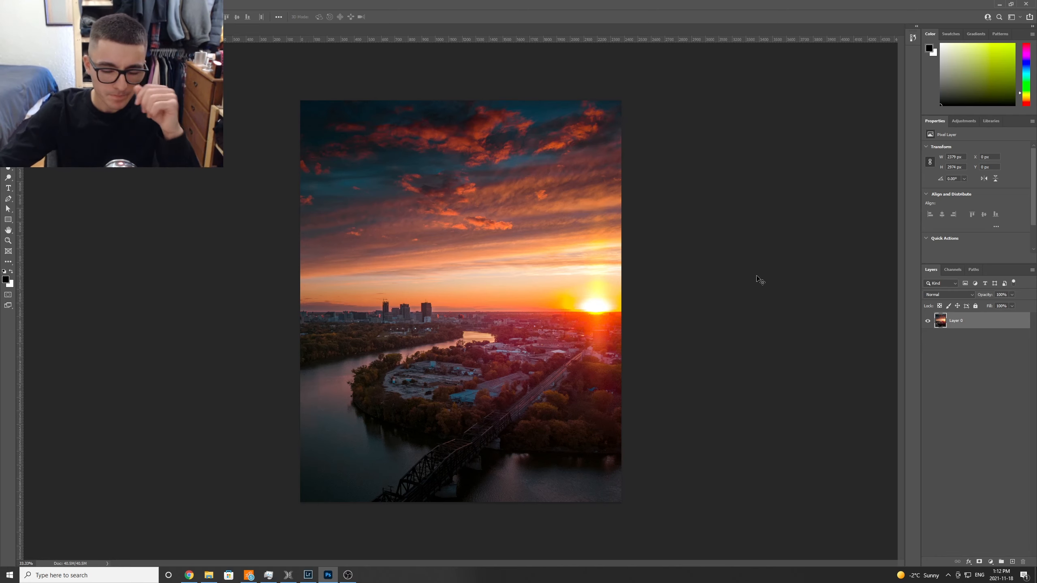
pyautogui.click(964, 121)
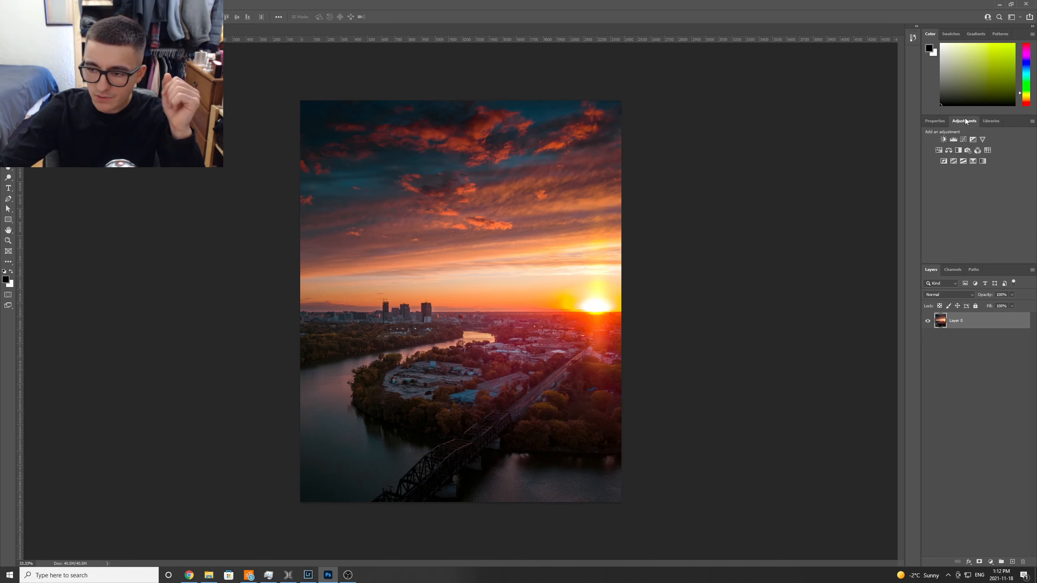
pyautogui.click(948, 151)
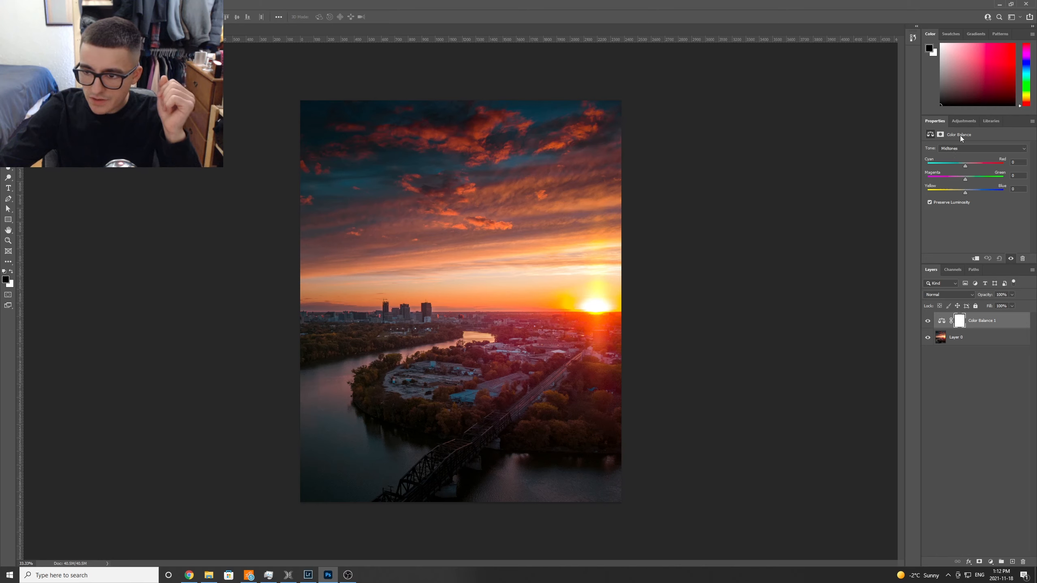
# Set the Color Balance tone to Shadows and its Yellow-Blue value to 3.
pyautogui.click(962, 149)
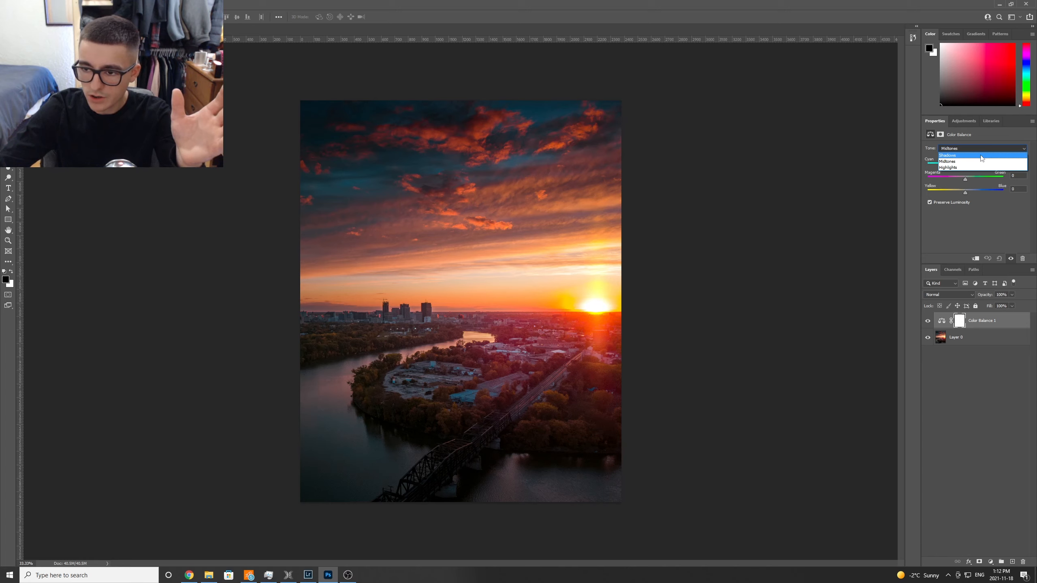
pyautogui.click(981, 157)
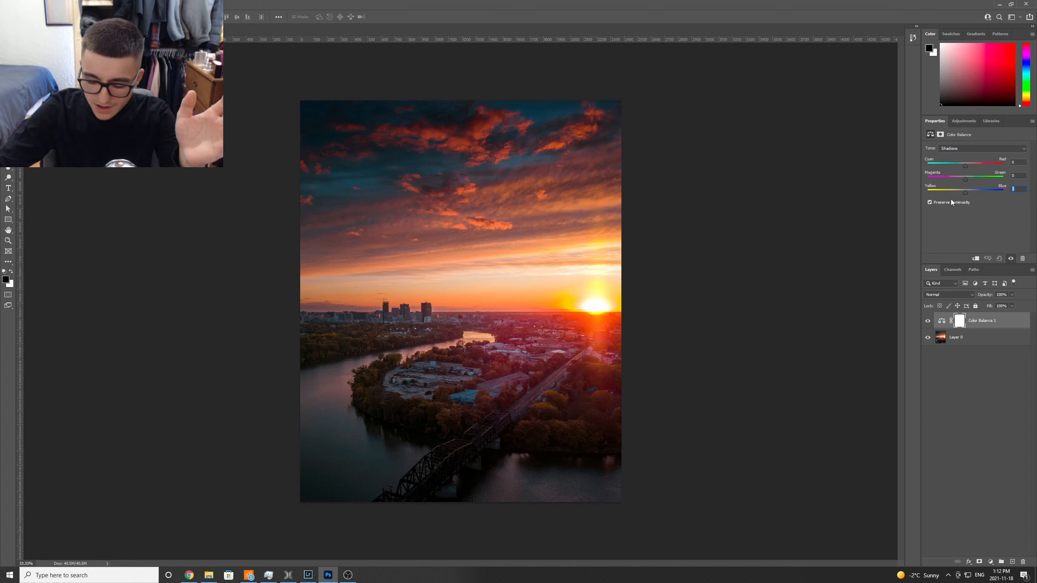
pyautogui.write('3')
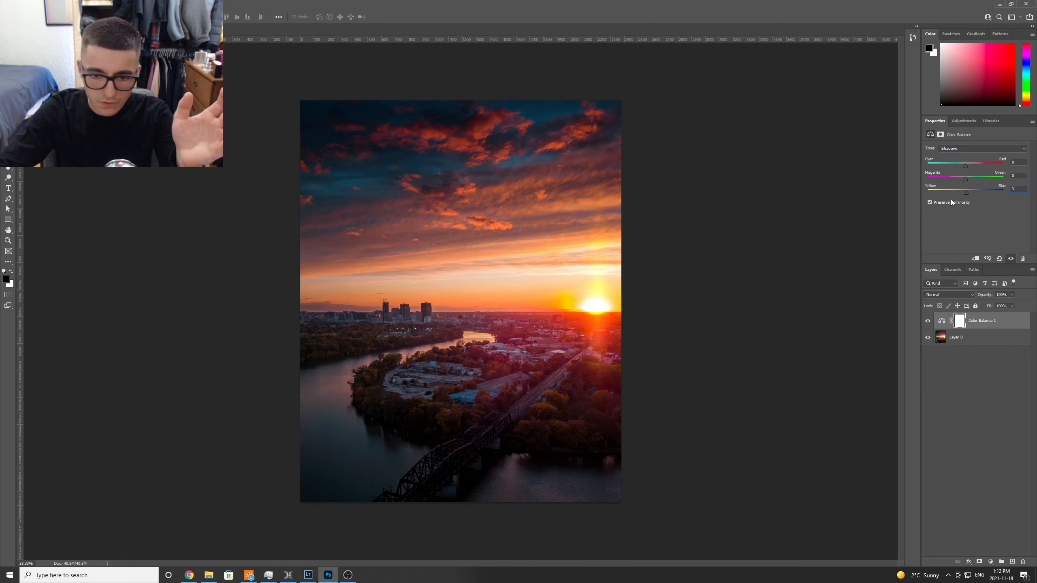
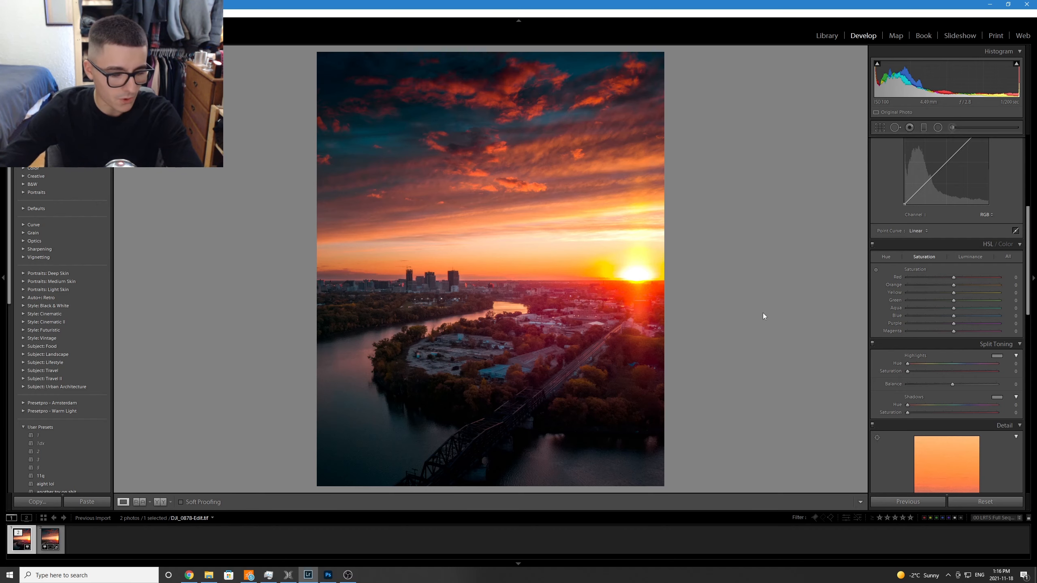
# Compare DJI_0878-Edit.tif with the original in Lightroom, and set the edited version's Shadows to +9 and Contrast to +7.
pyautogui.press('Right')
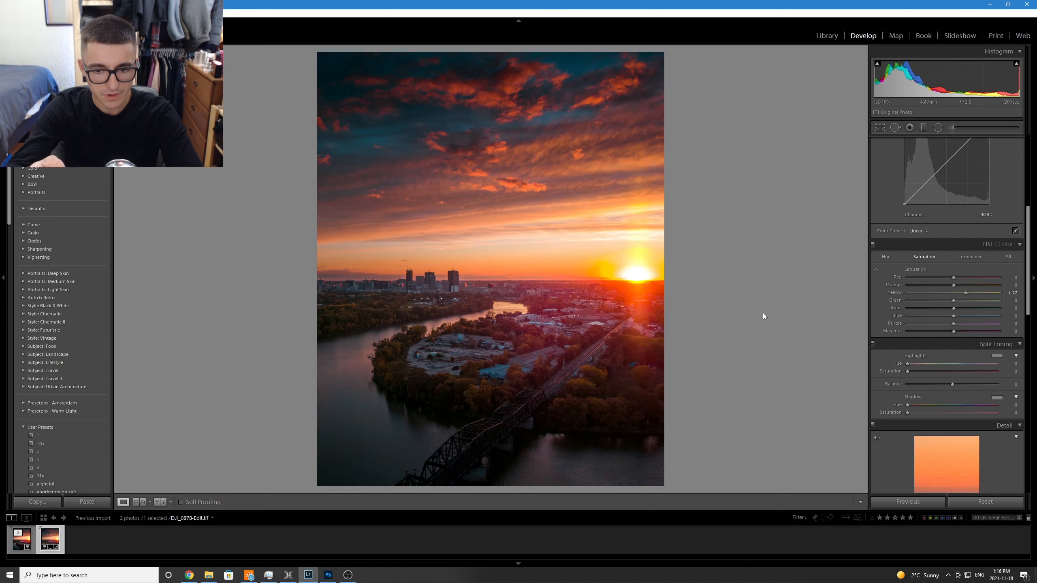
pyautogui.press('Left')
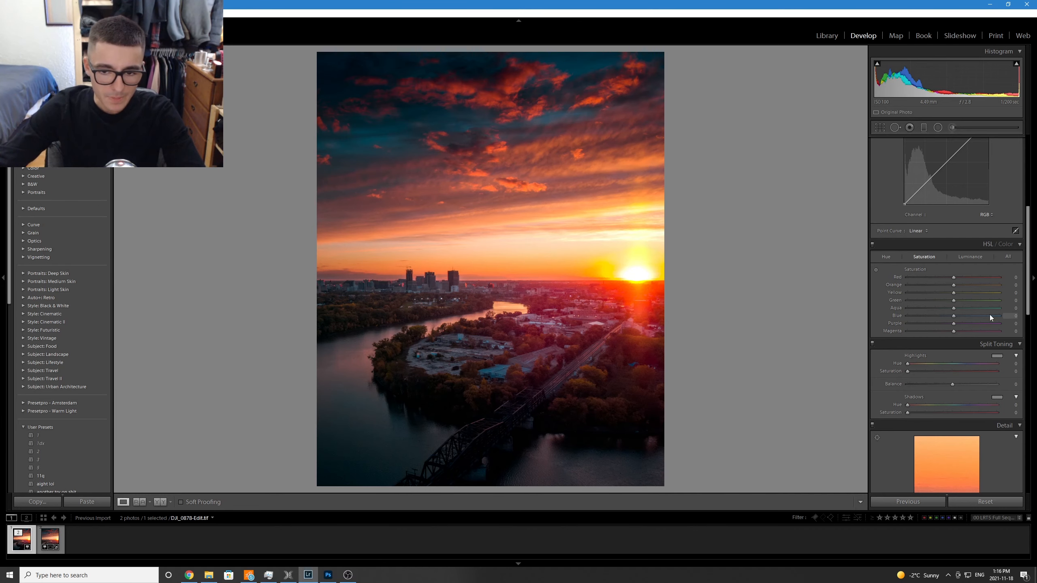
pyautogui.scroll(5, 1012, 312)
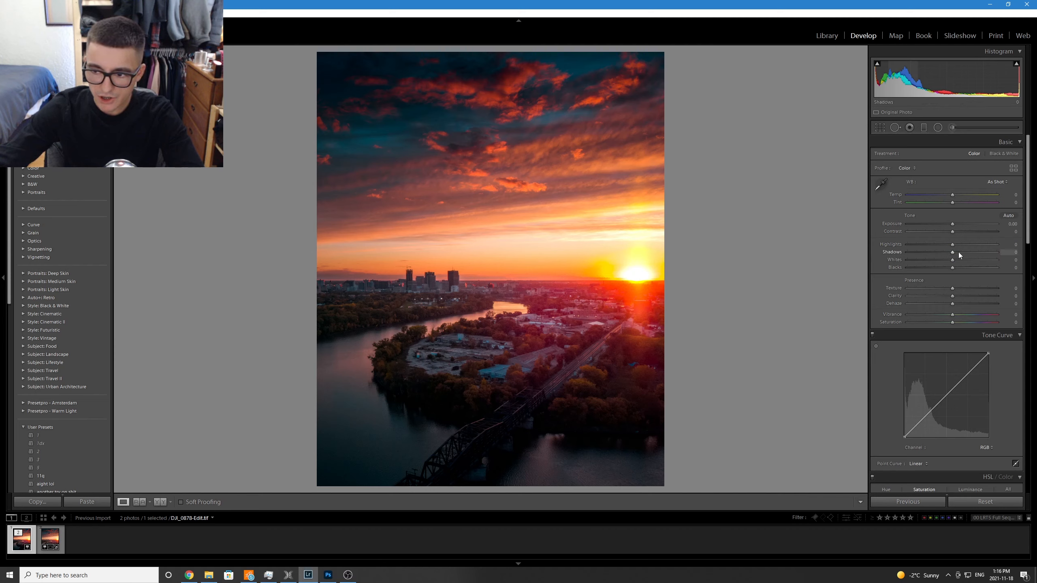
pyautogui.moveTo(952, 251); pyautogui.dragTo(955, 251)
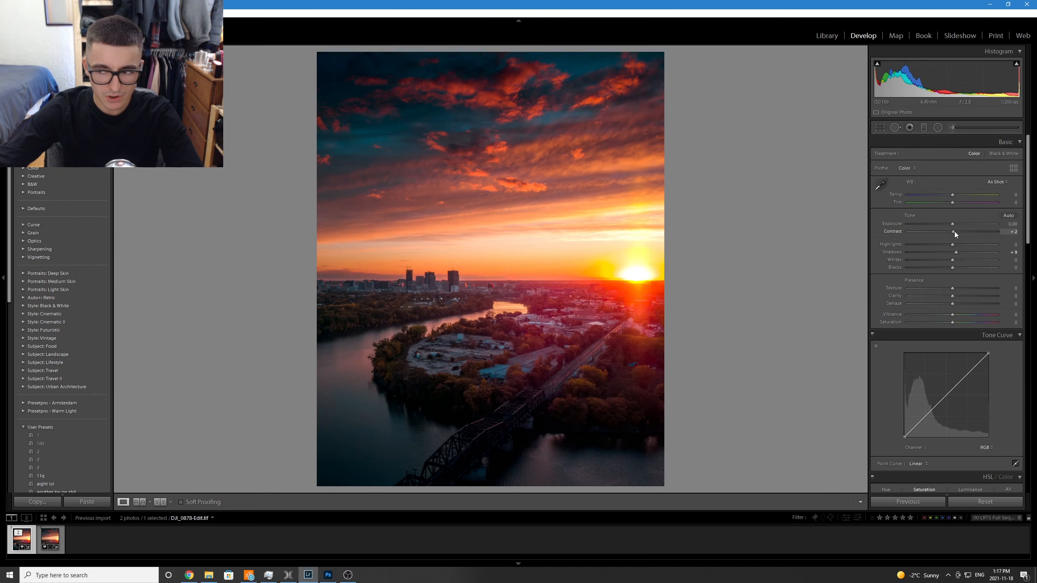
pyautogui.moveTo(954, 232); pyautogui.dragTo(955, 232)
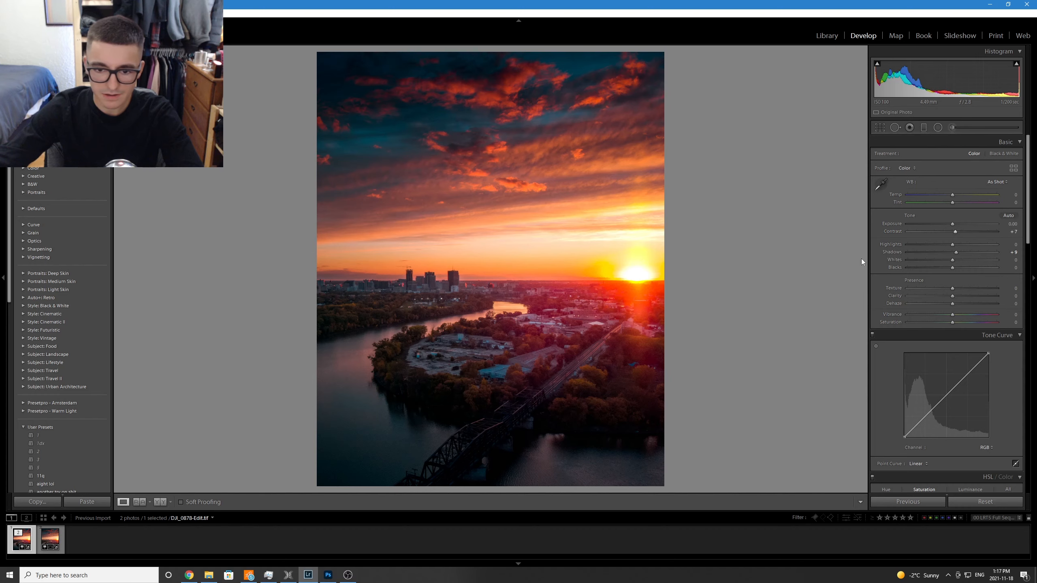
# Compare the edited TIFF's before and after views to judge the Shadows and Contrast changes.
pyautogui.press('\\')
pyautogui.press('\\')
pyautogui.press('\\')
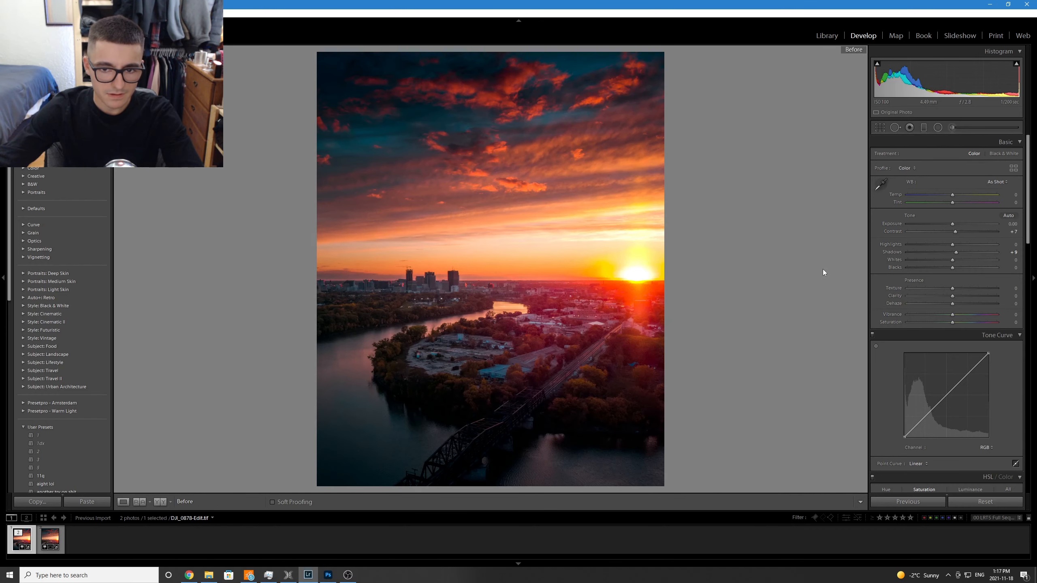
pyautogui.press('\\')
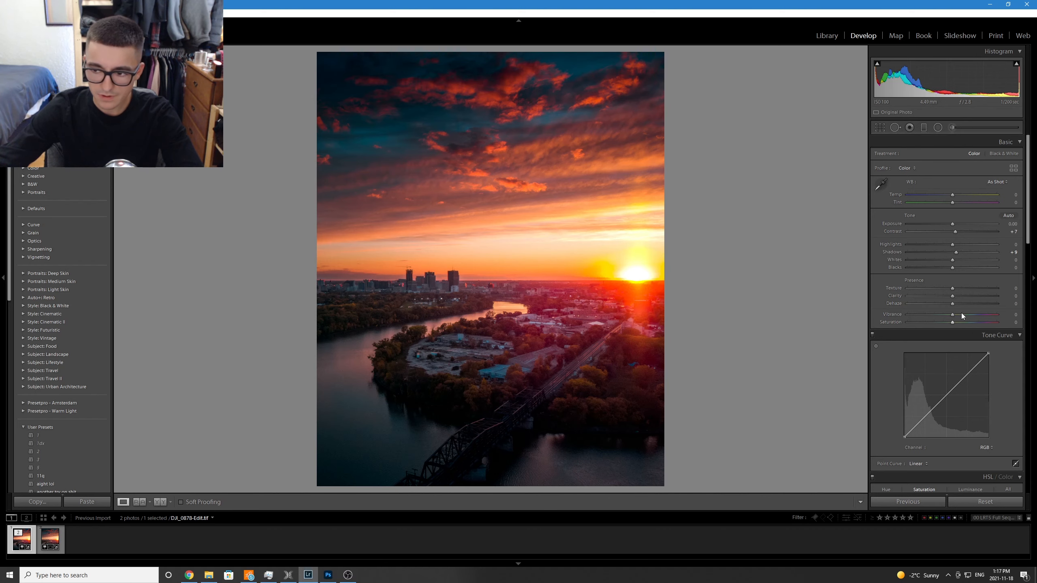
# Set the edited TIFF's Vibrance to +29 and compare the before and after views.
pyautogui.moveTo(952, 315); pyautogui.dragTo(969, 320)
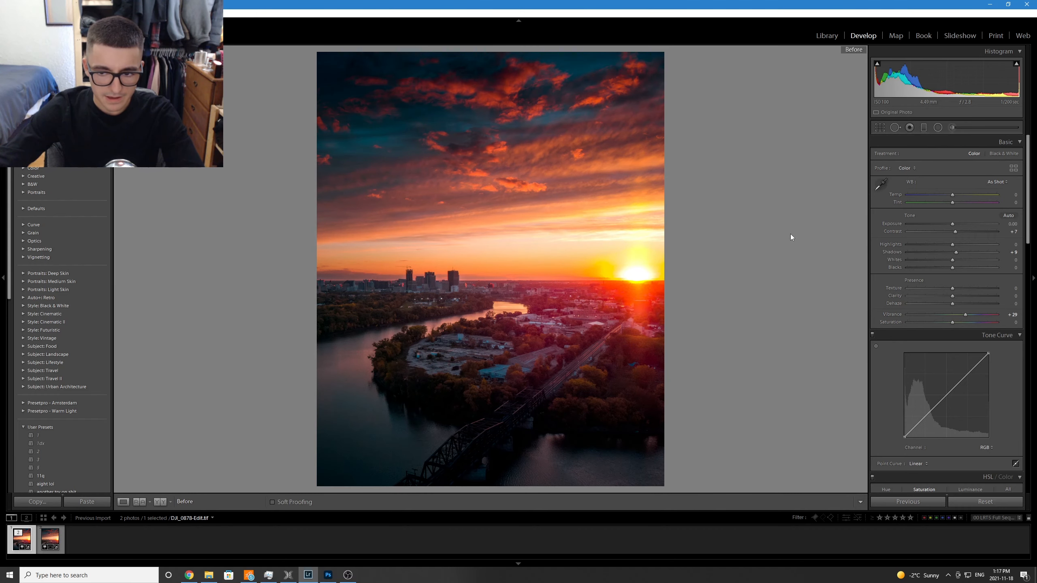
pyautogui.press('\\')
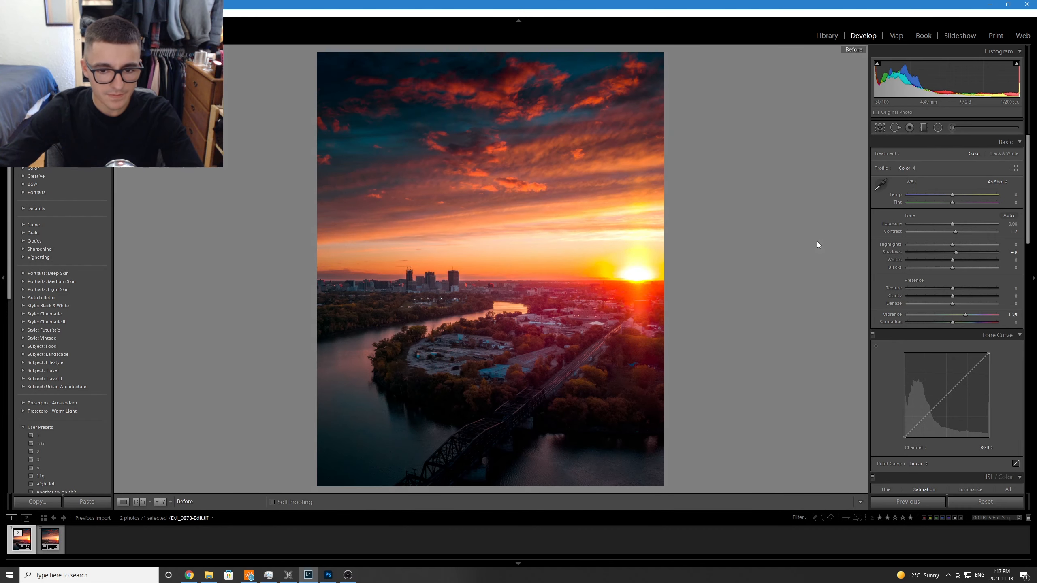
pyautogui.press('\\')
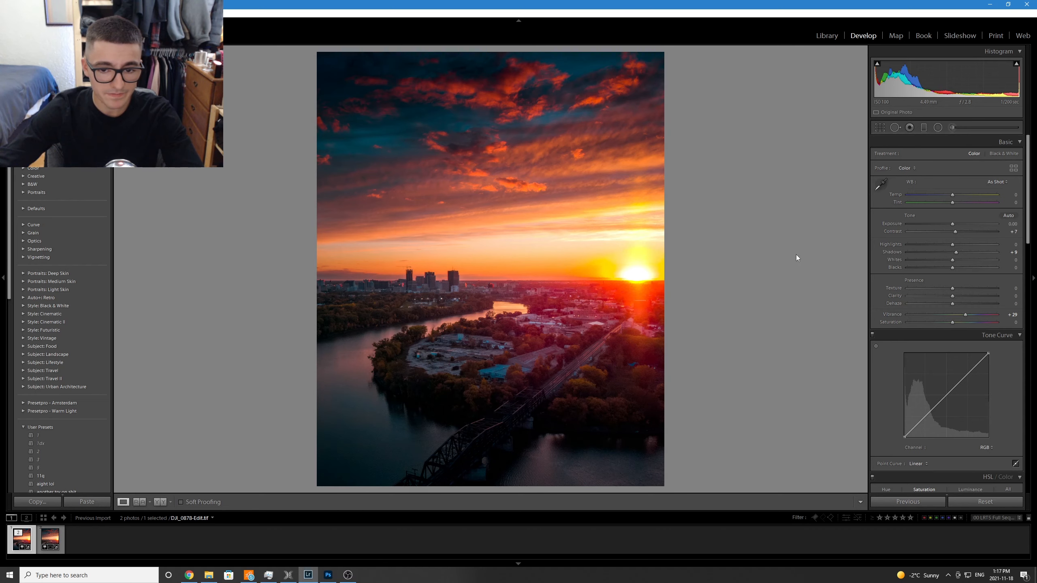
pyautogui.press('\\')
pyautogui.press('\\')
# Paint an Adjustment Brush mask of size 9.0 over the teal-roofed building by the river and set its Range Mask to Color.
pyautogui.click(955, 125)
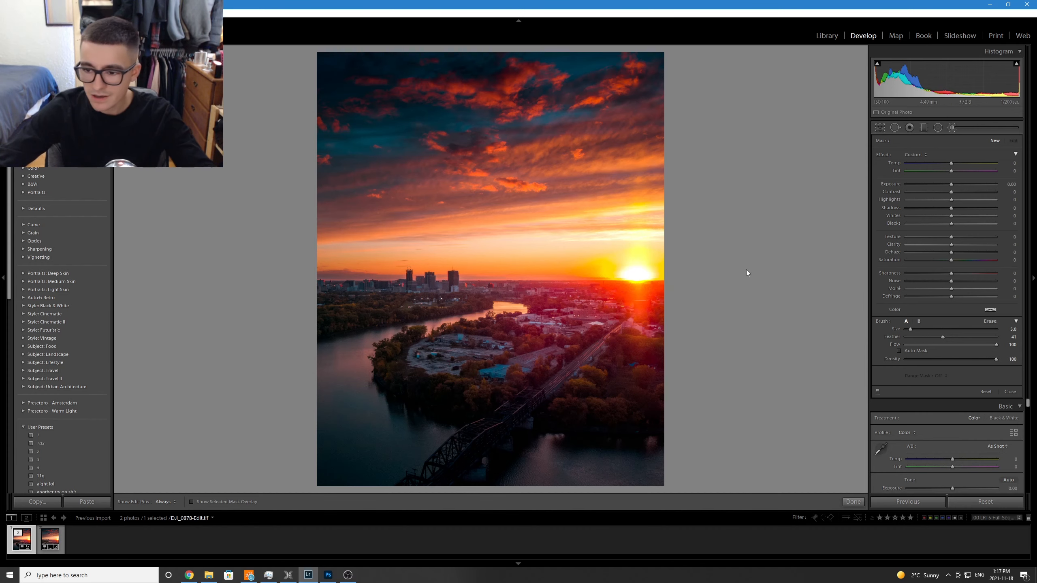
pyautogui.scroll(4, 526, 380)
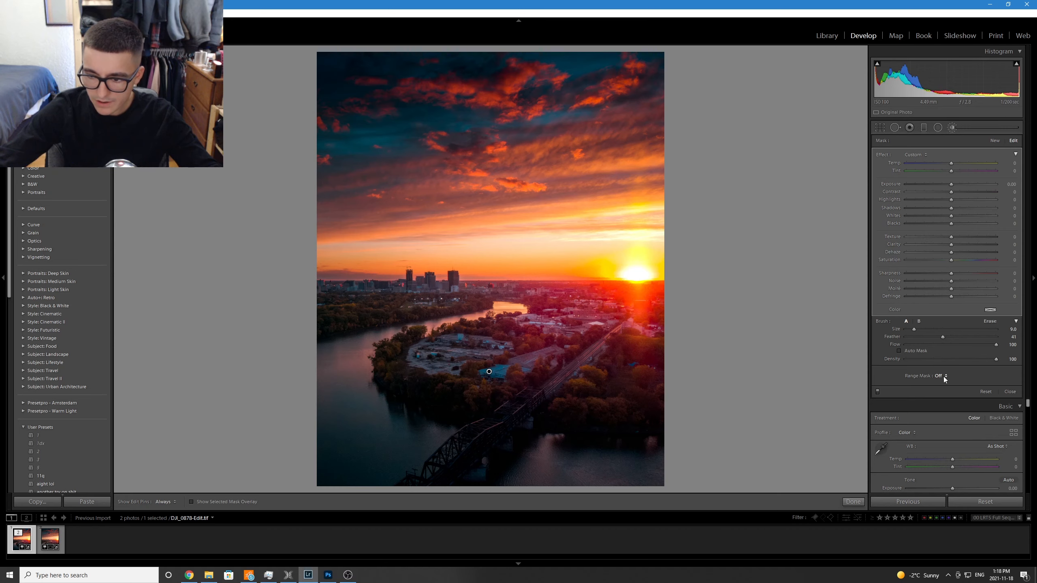
pyautogui.click(935, 376)
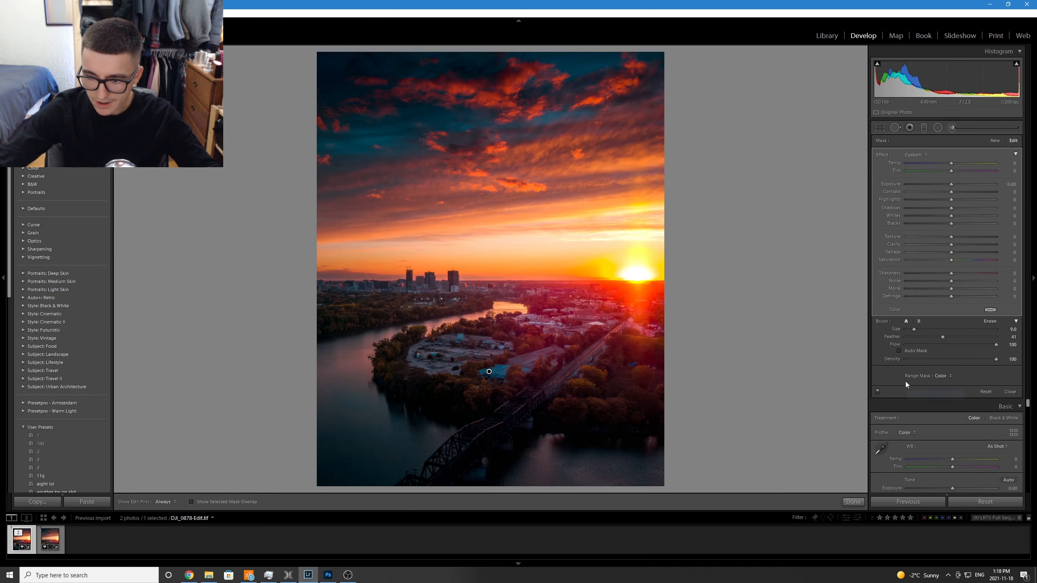
pyautogui.click(882, 376)
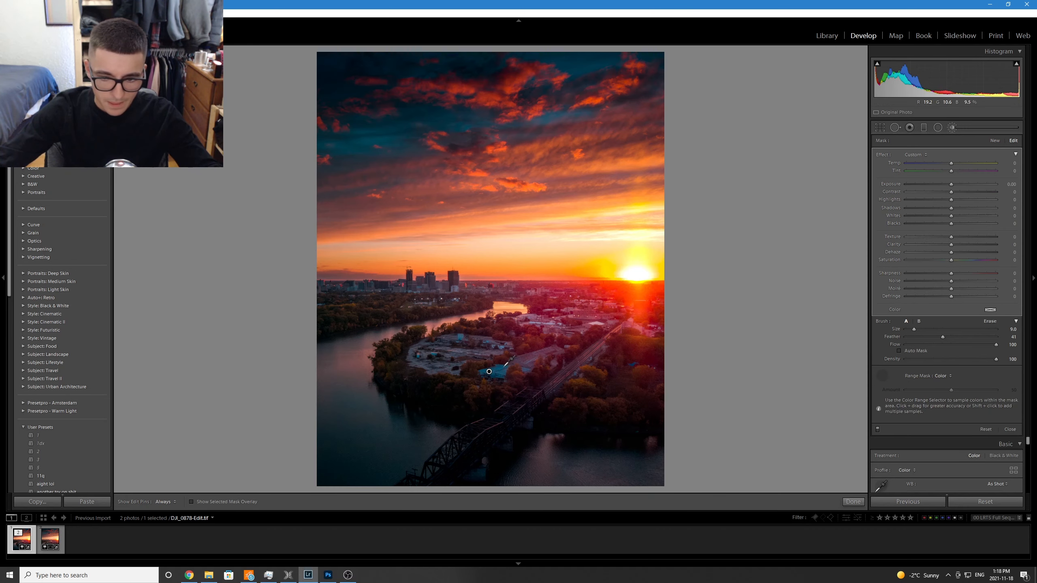
# Sample two teal roof colors for the building's range mask and set Amount to 0, checking coverage with the mask overlay.
pyautogui.click(501, 370)
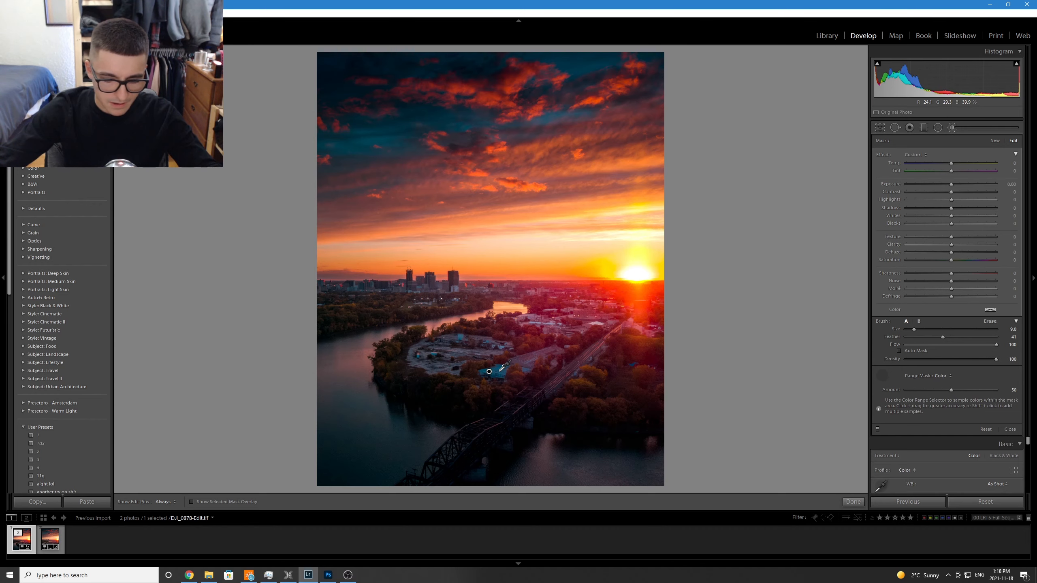
pyautogui.press('o')
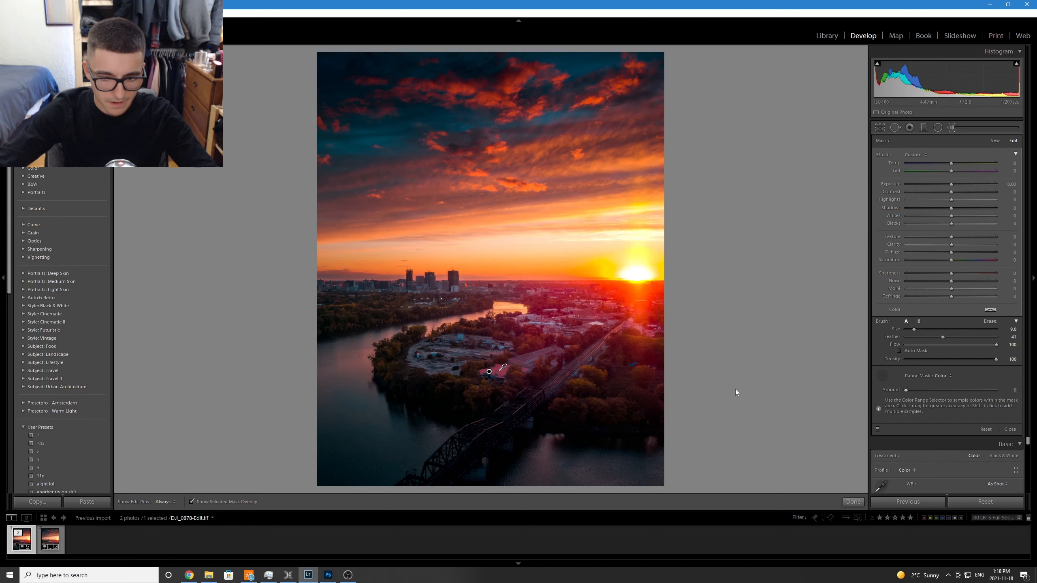
pyautogui.keyDown('shift'); pyautogui.click(497, 375); pyautogui.keyUp('shift')
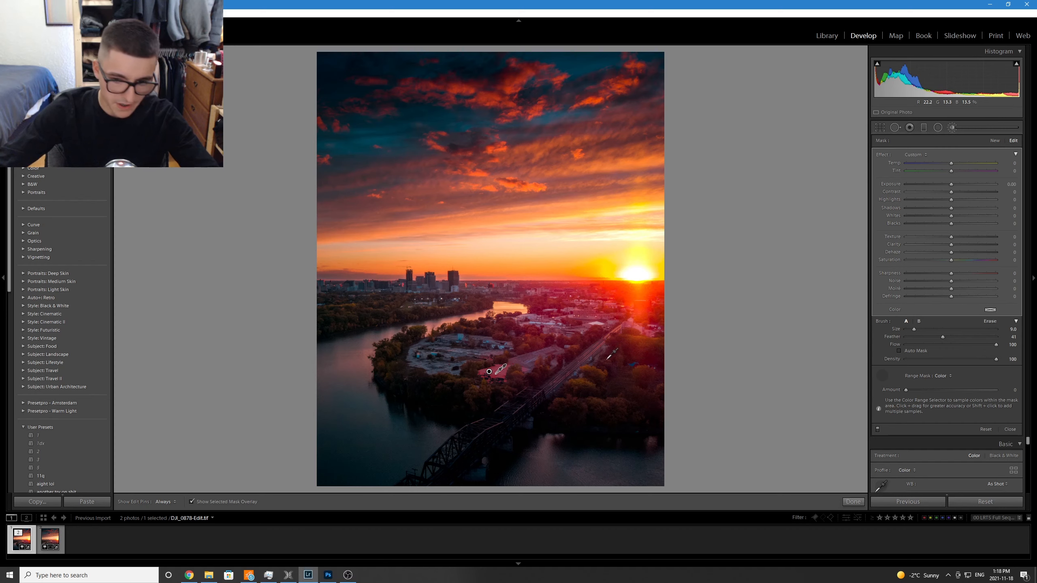
pyautogui.press('o')
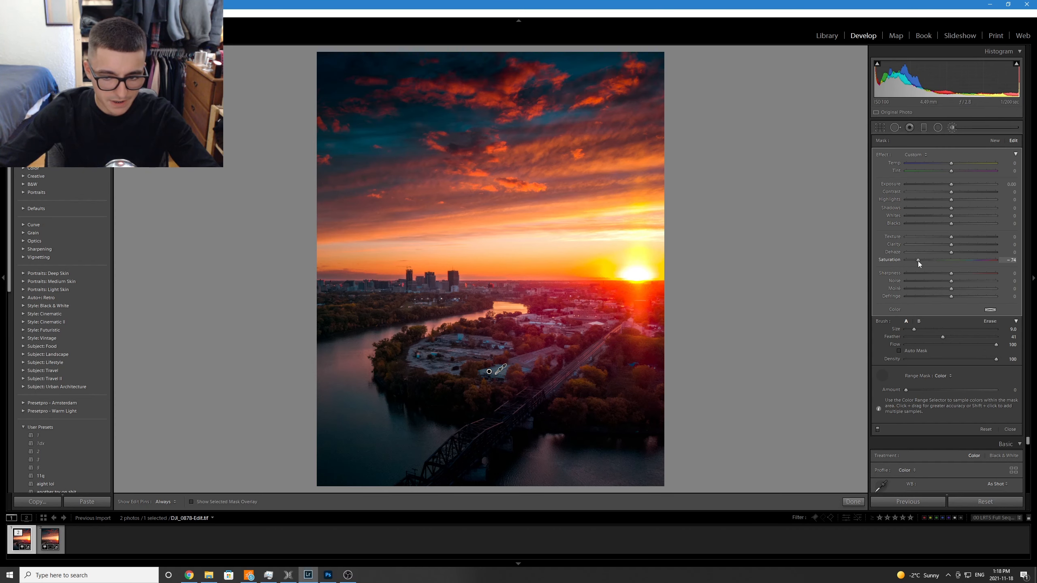
# Set the building mask's Exposure to -0.71 and Saturation to -51.
pyautogui.moveTo(919, 261); pyautogui.dragTo(935, 261)
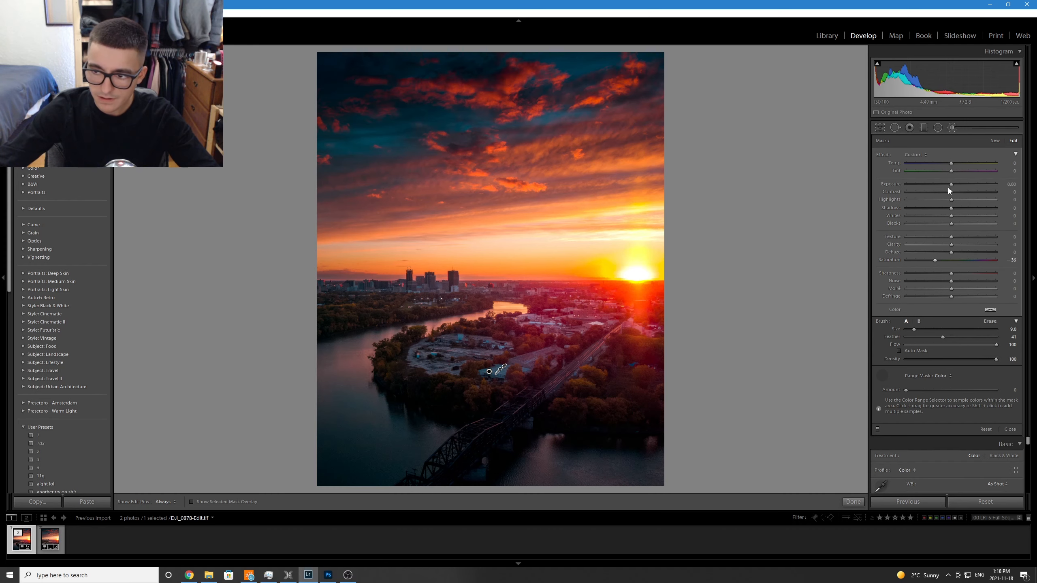
pyautogui.moveTo(948, 186); pyautogui.dragTo(941, 186)
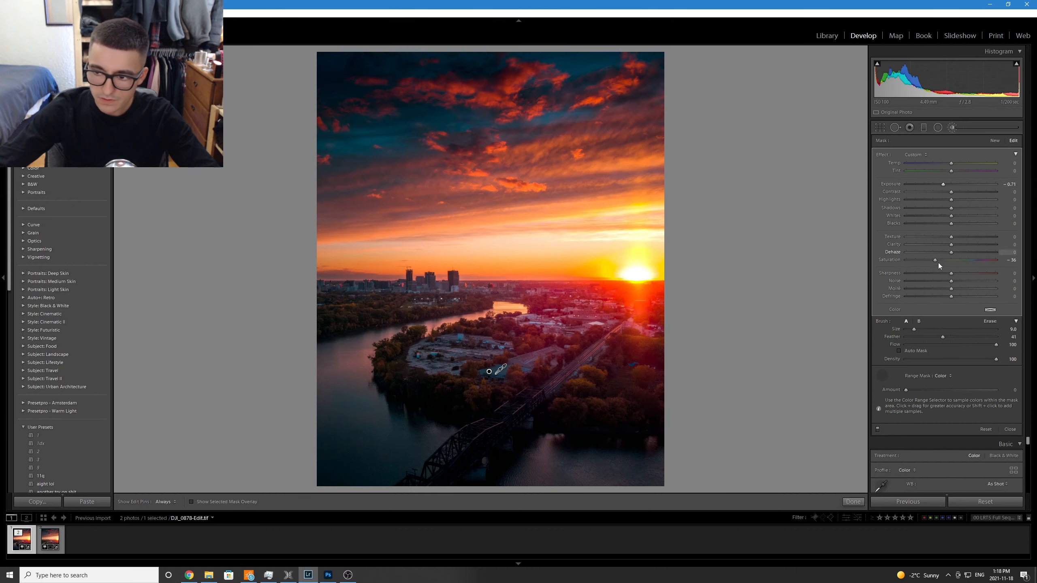
pyautogui.moveTo(937, 261); pyautogui.dragTo(929, 262)
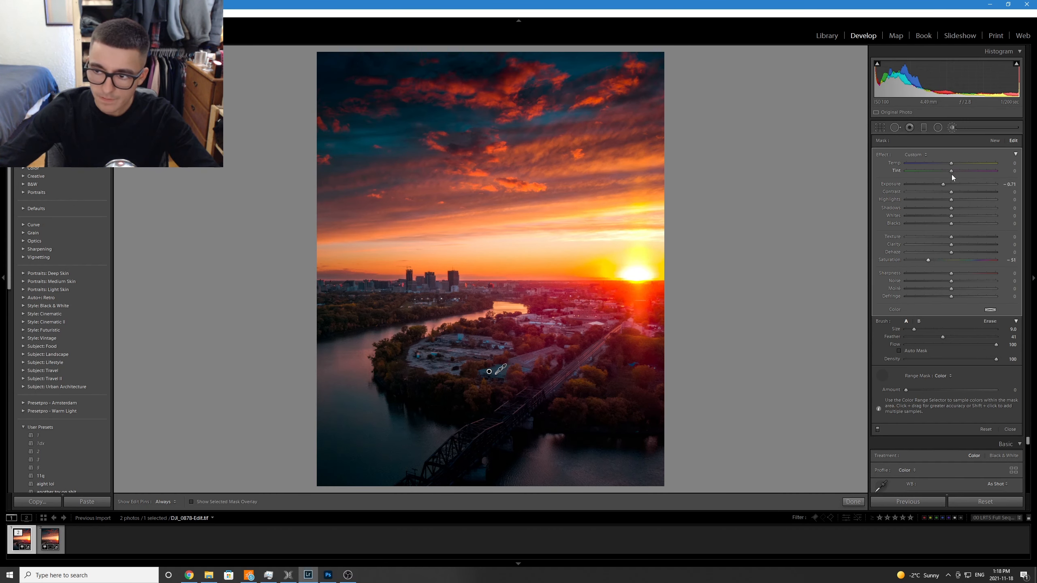
pyautogui.click(18, 51)
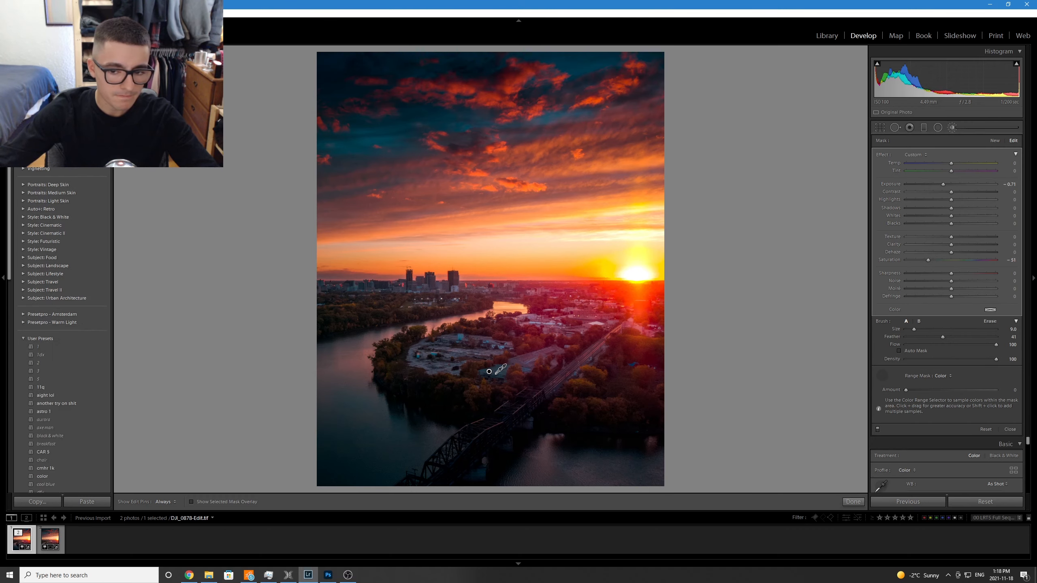
# Set the building mask's Tint to 80 while inspecting the roof up close, and finish the brush edit.
pyautogui.press('z')
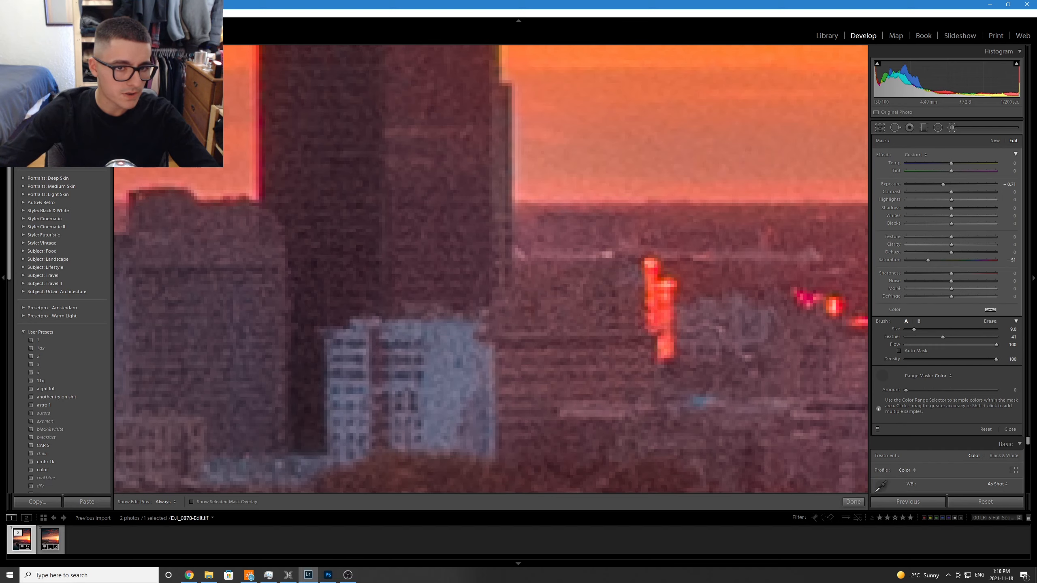
pyautogui.press('z')
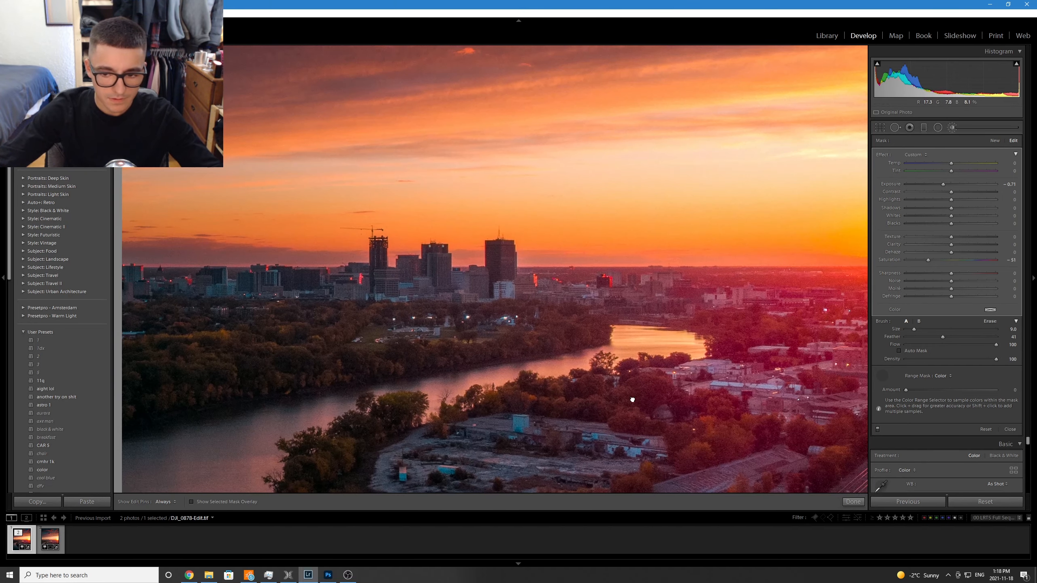
pyautogui.press('z')
pyautogui.moveTo(550, 229); pyautogui.dragTo(571, 352)
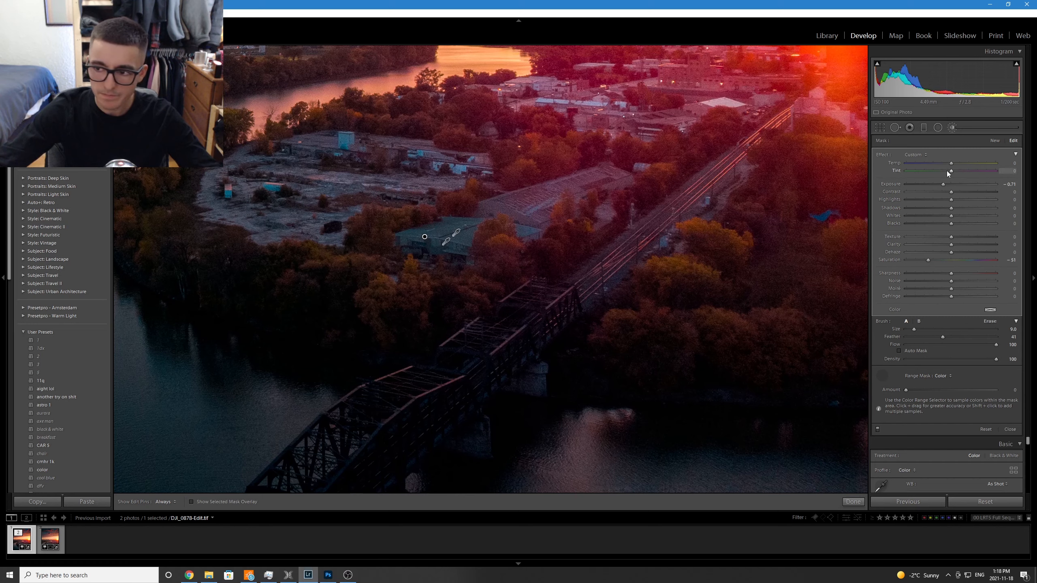
pyautogui.moveTo(950, 173); pyautogui.dragTo(982, 179)
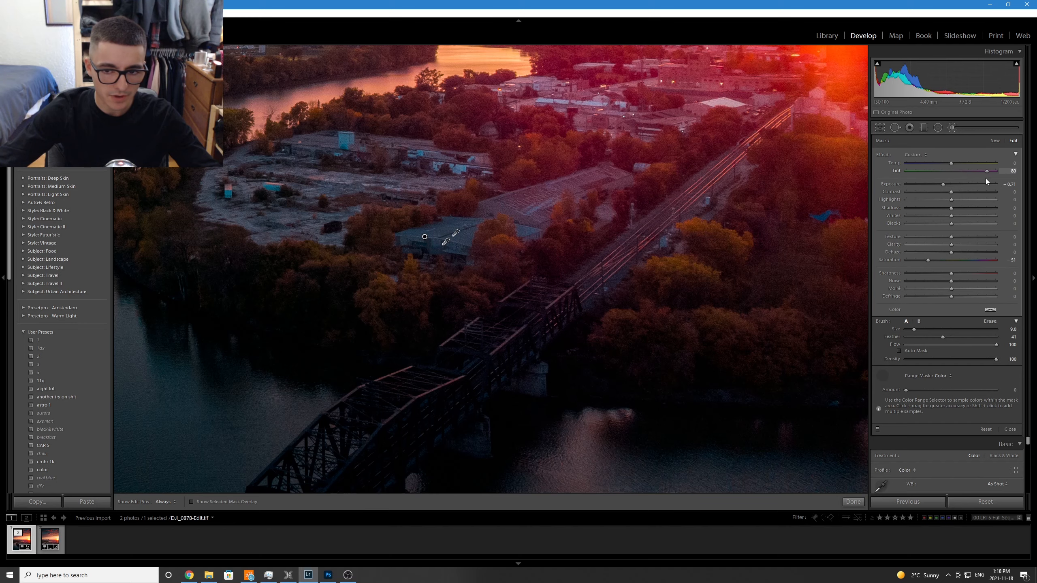
pyautogui.scroll(3, 61, 326)
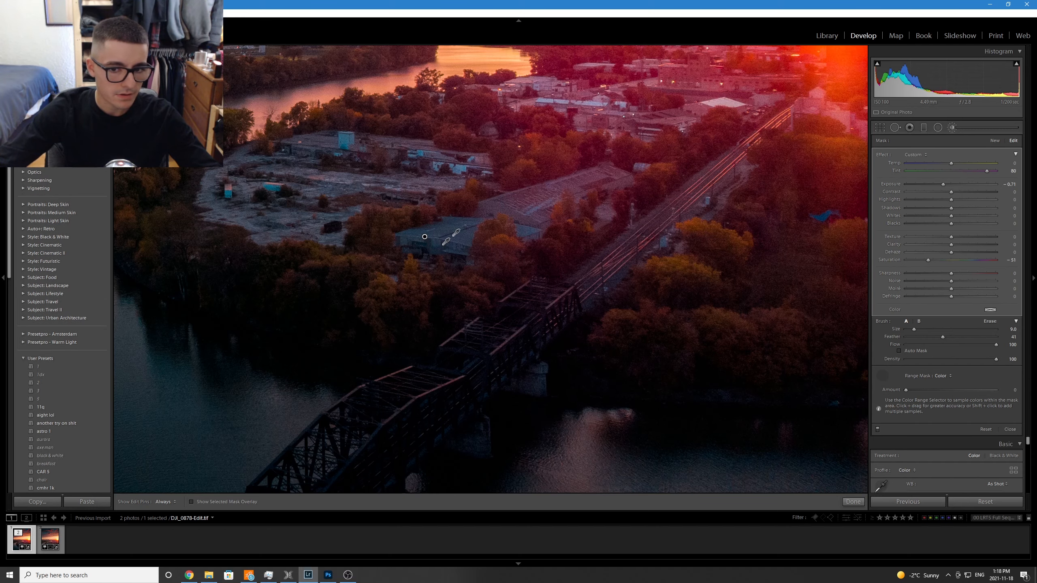
pyautogui.press('z')
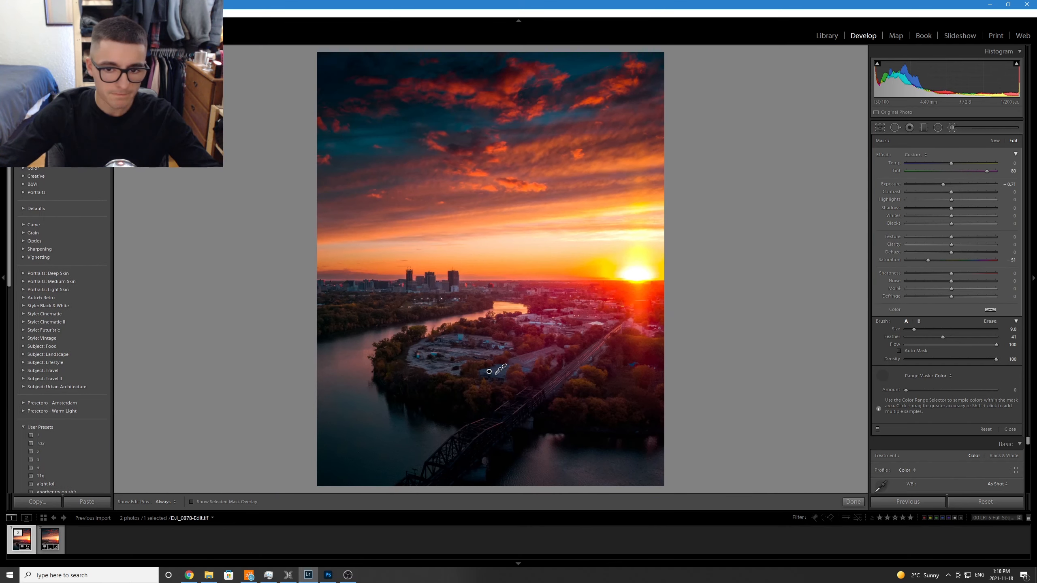
pyautogui.click(853, 501)
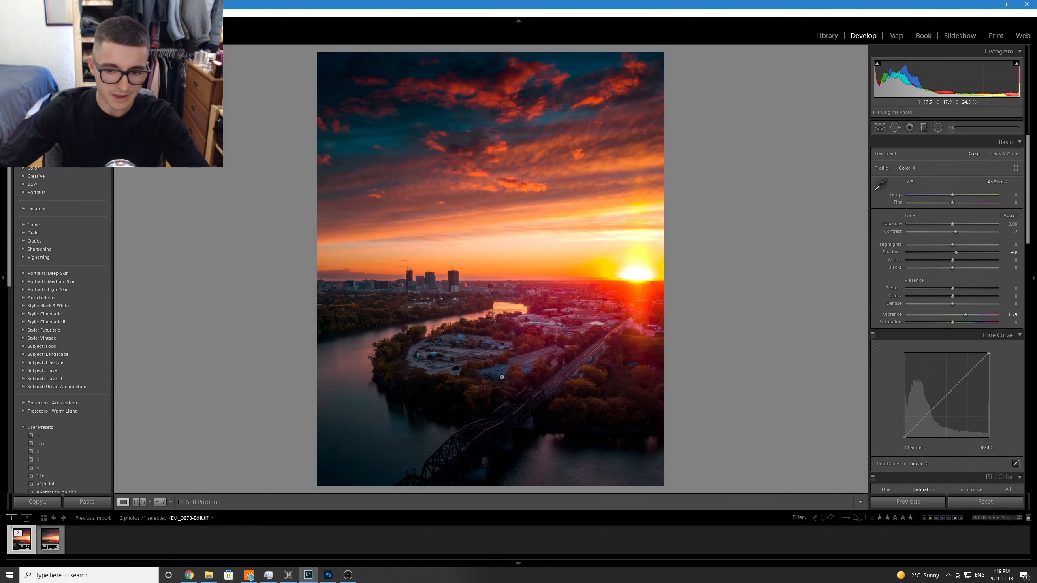
# Reopen the teal-roofed building's brush adjustment to review its settings, and close it.
pyautogui.click(952, 127)
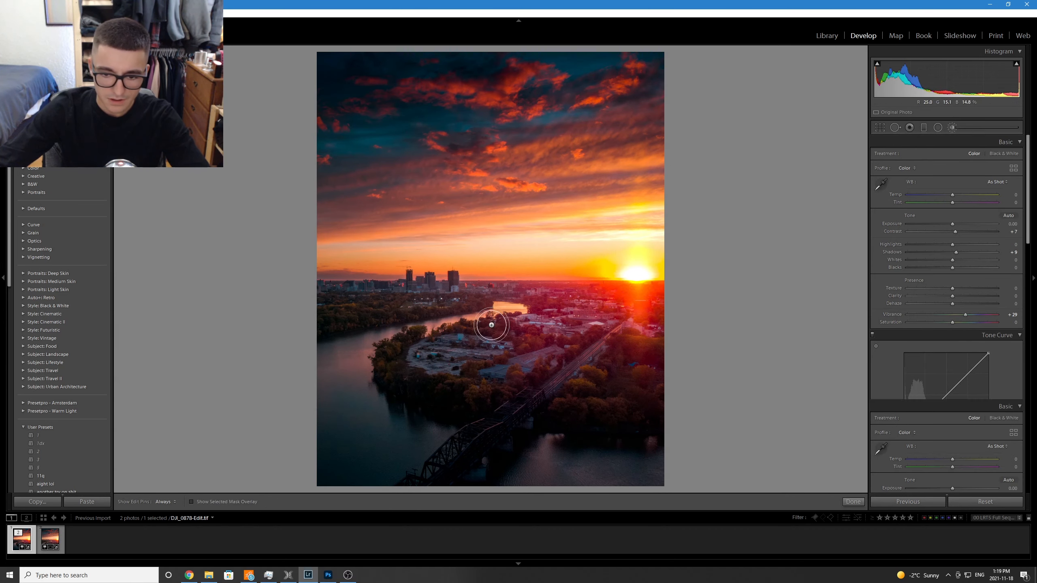
pyautogui.click(489, 371)
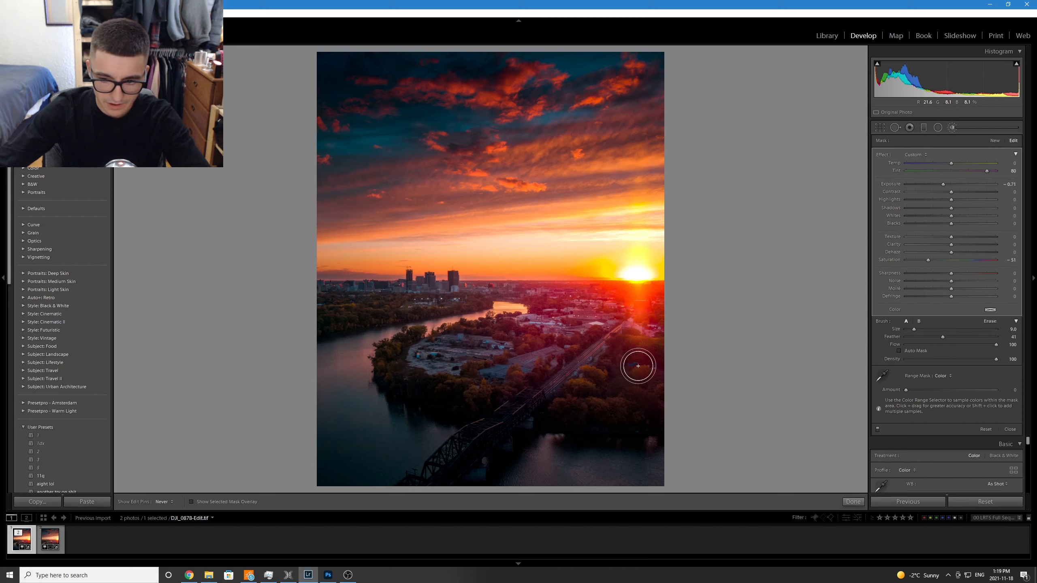
pyautogui.click(852, 502)
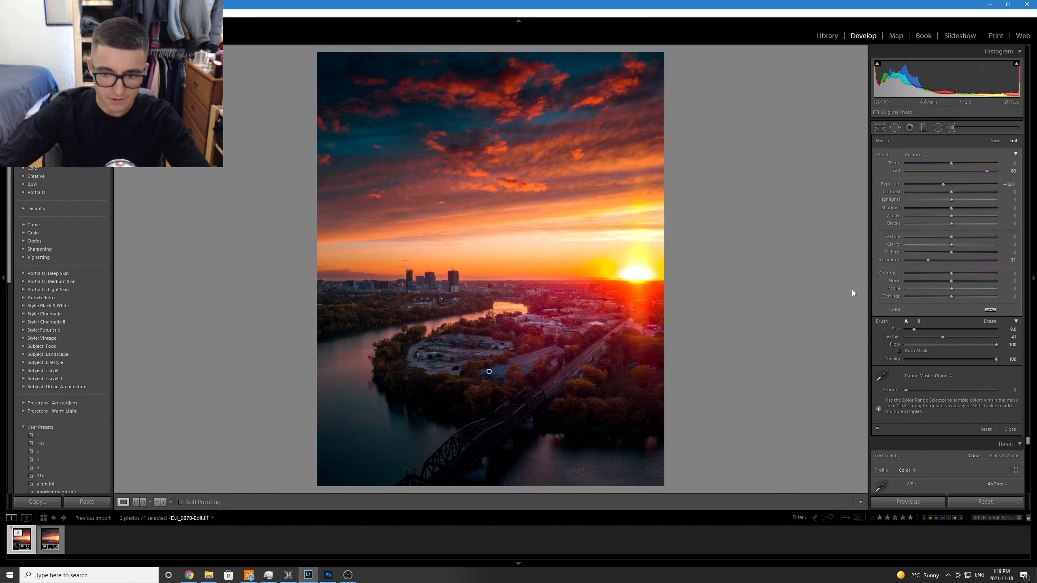
# Compare the edited TIFF's before and after views to judge the building's local color correction.
pyautogui.press('\\')
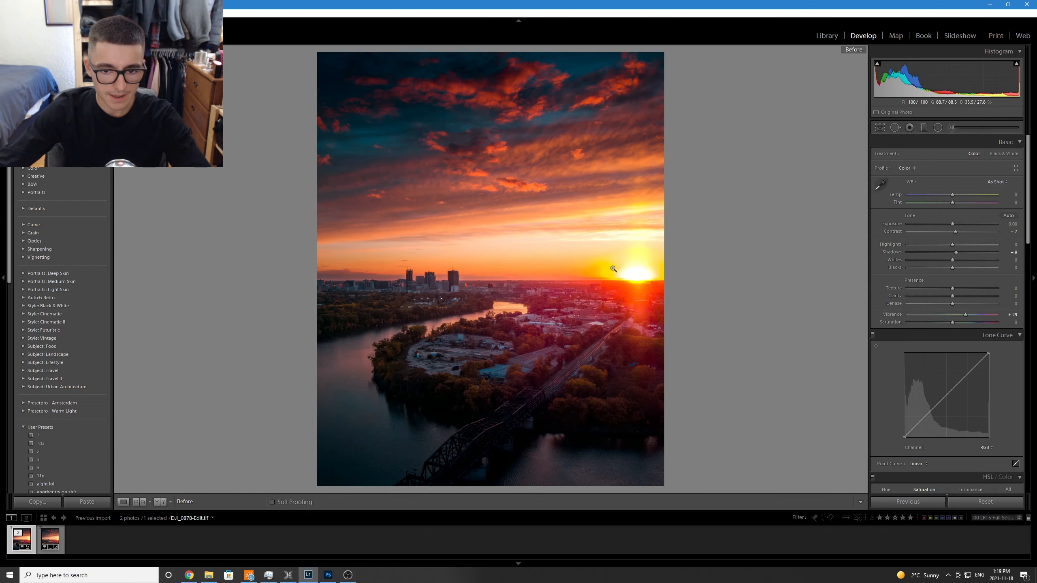
pyautogui.press('\\')
pyautogui.press('\\')
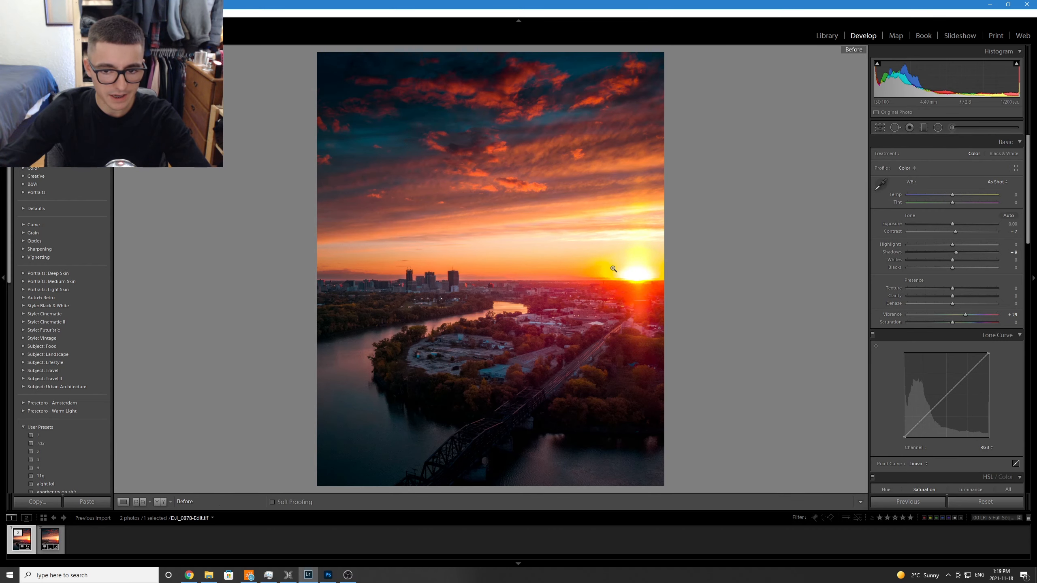
pyautogui.press('\\')
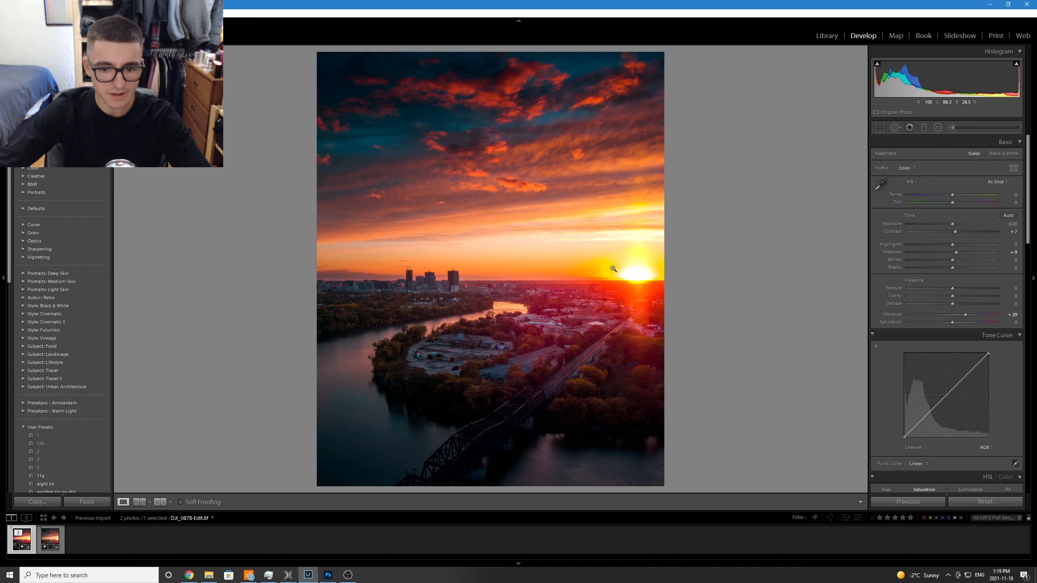